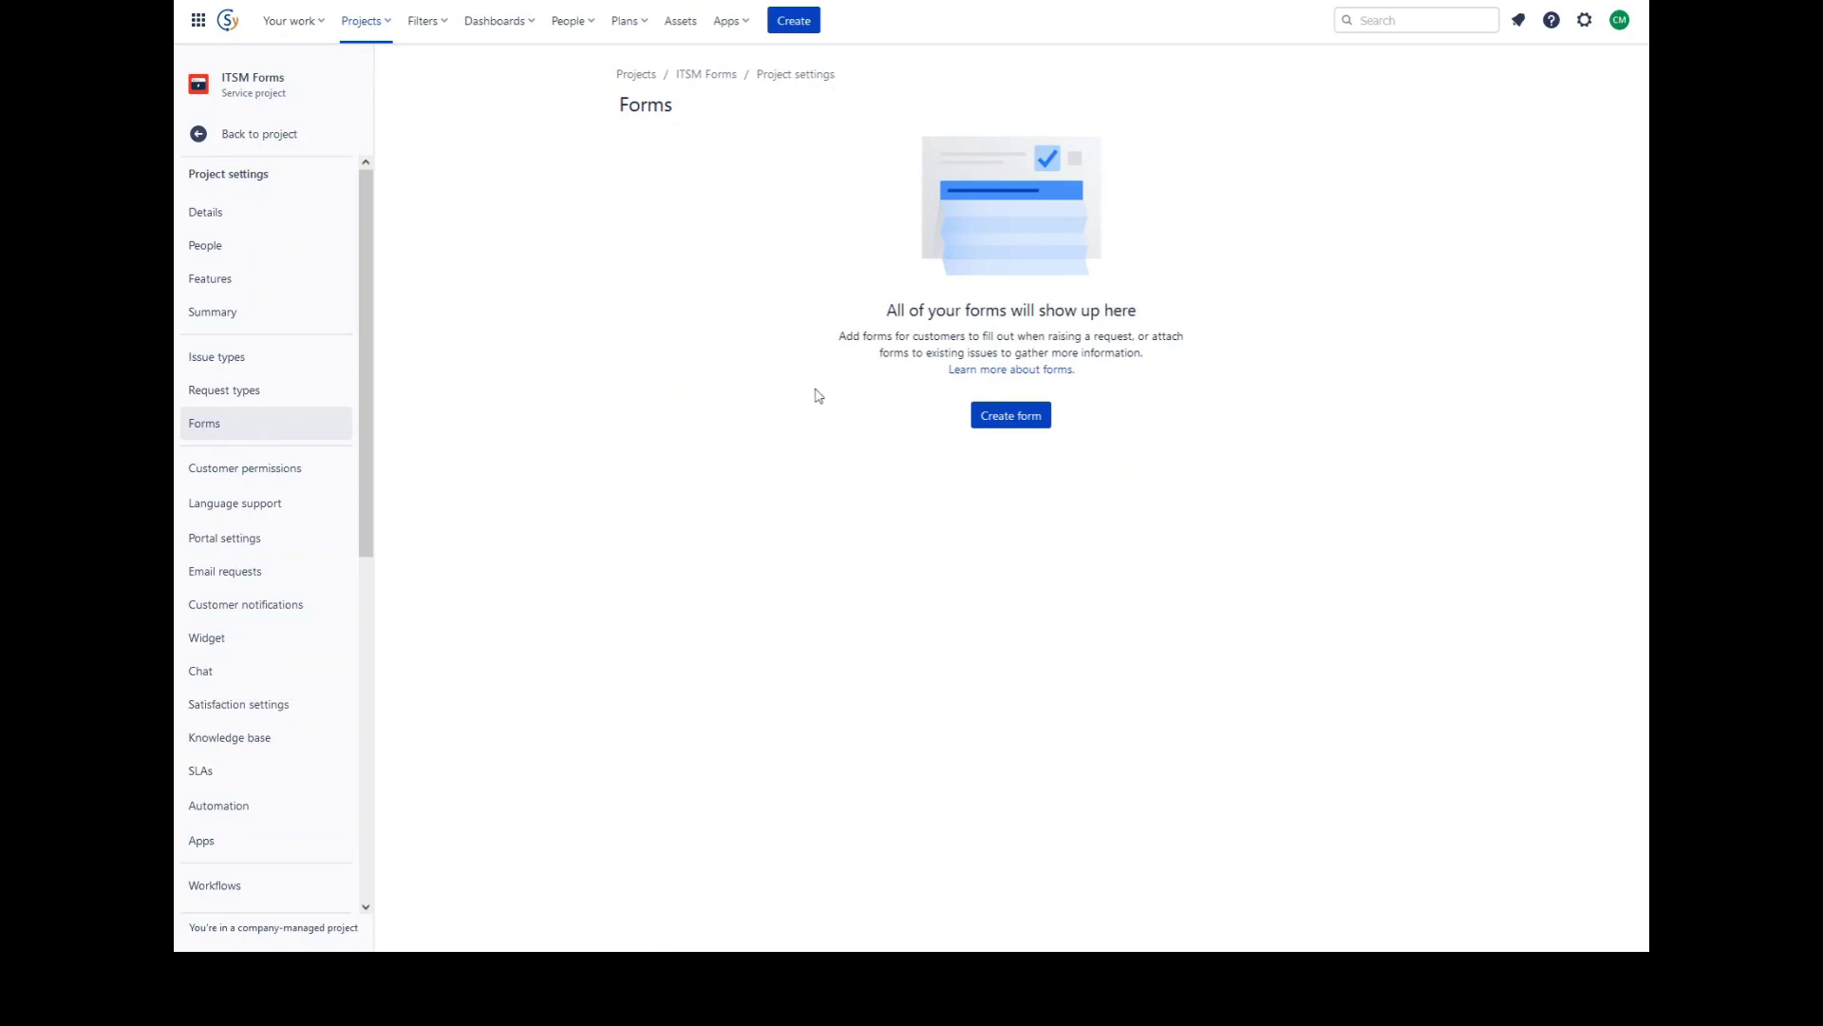
Start a new form and replace its default title with 'My Service Form'.
click(989, 416)
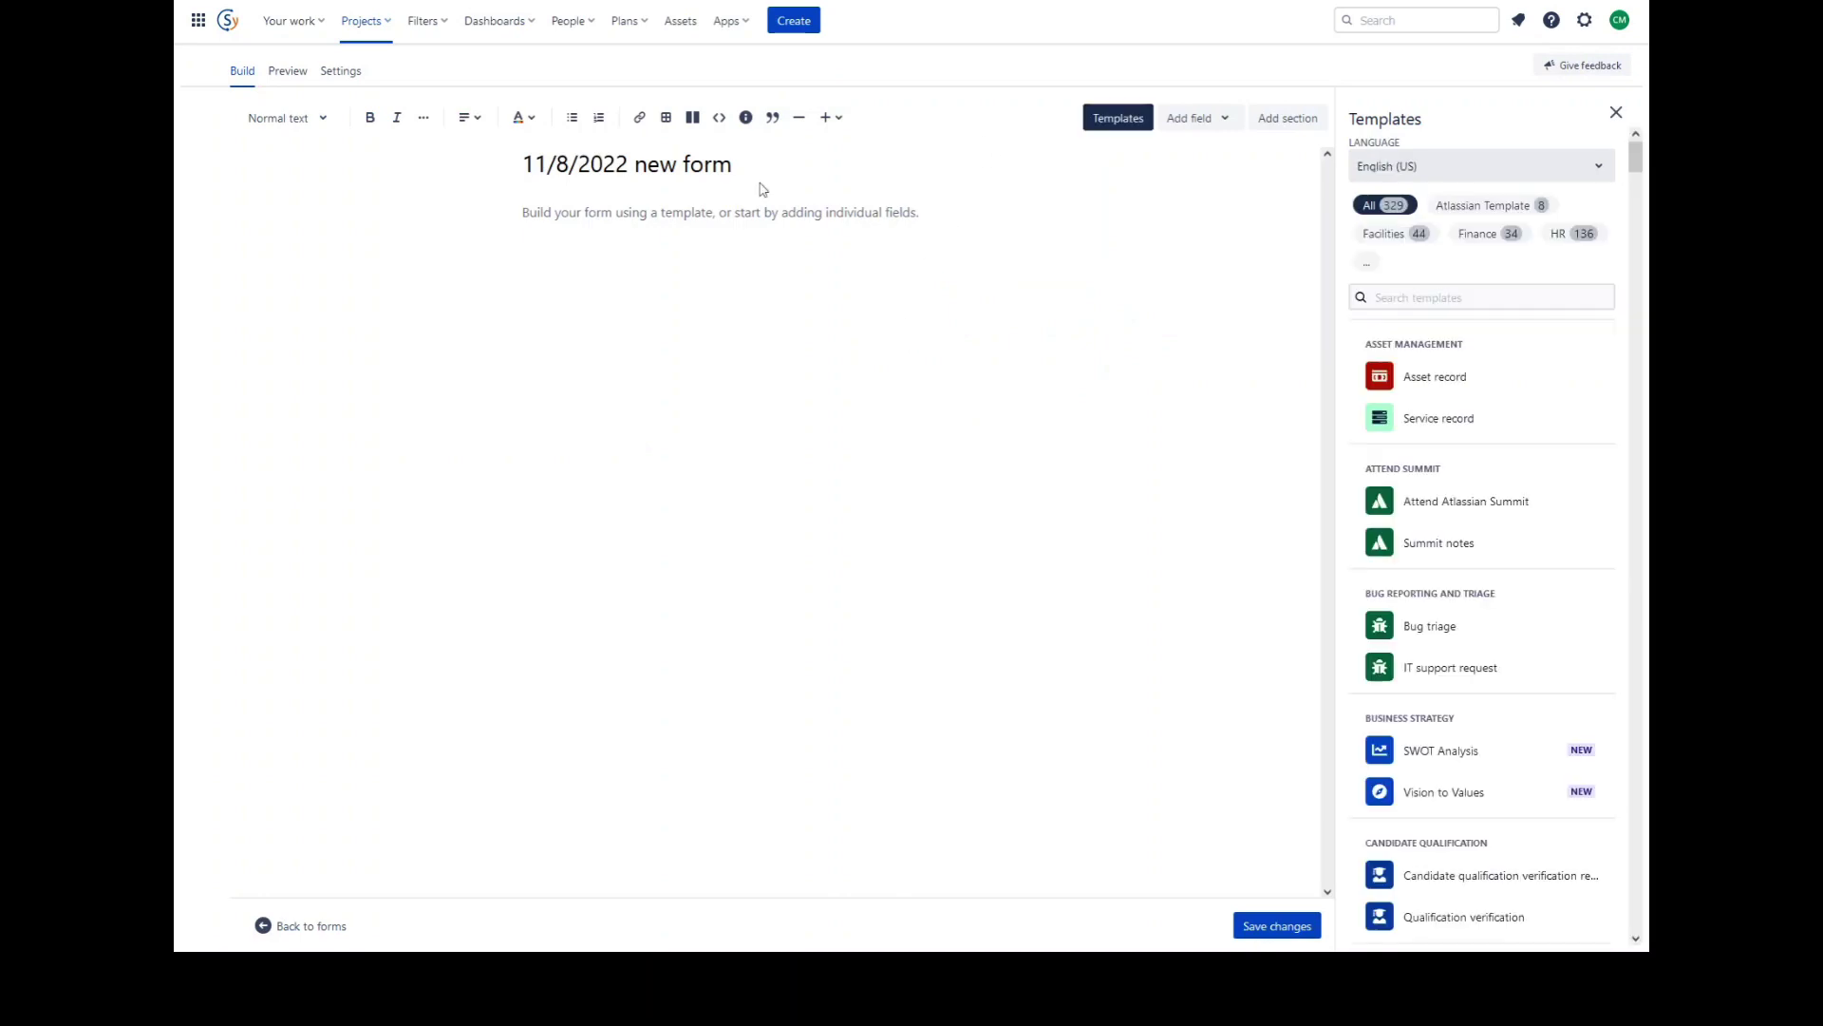
drag(760, 169, 452, 177)
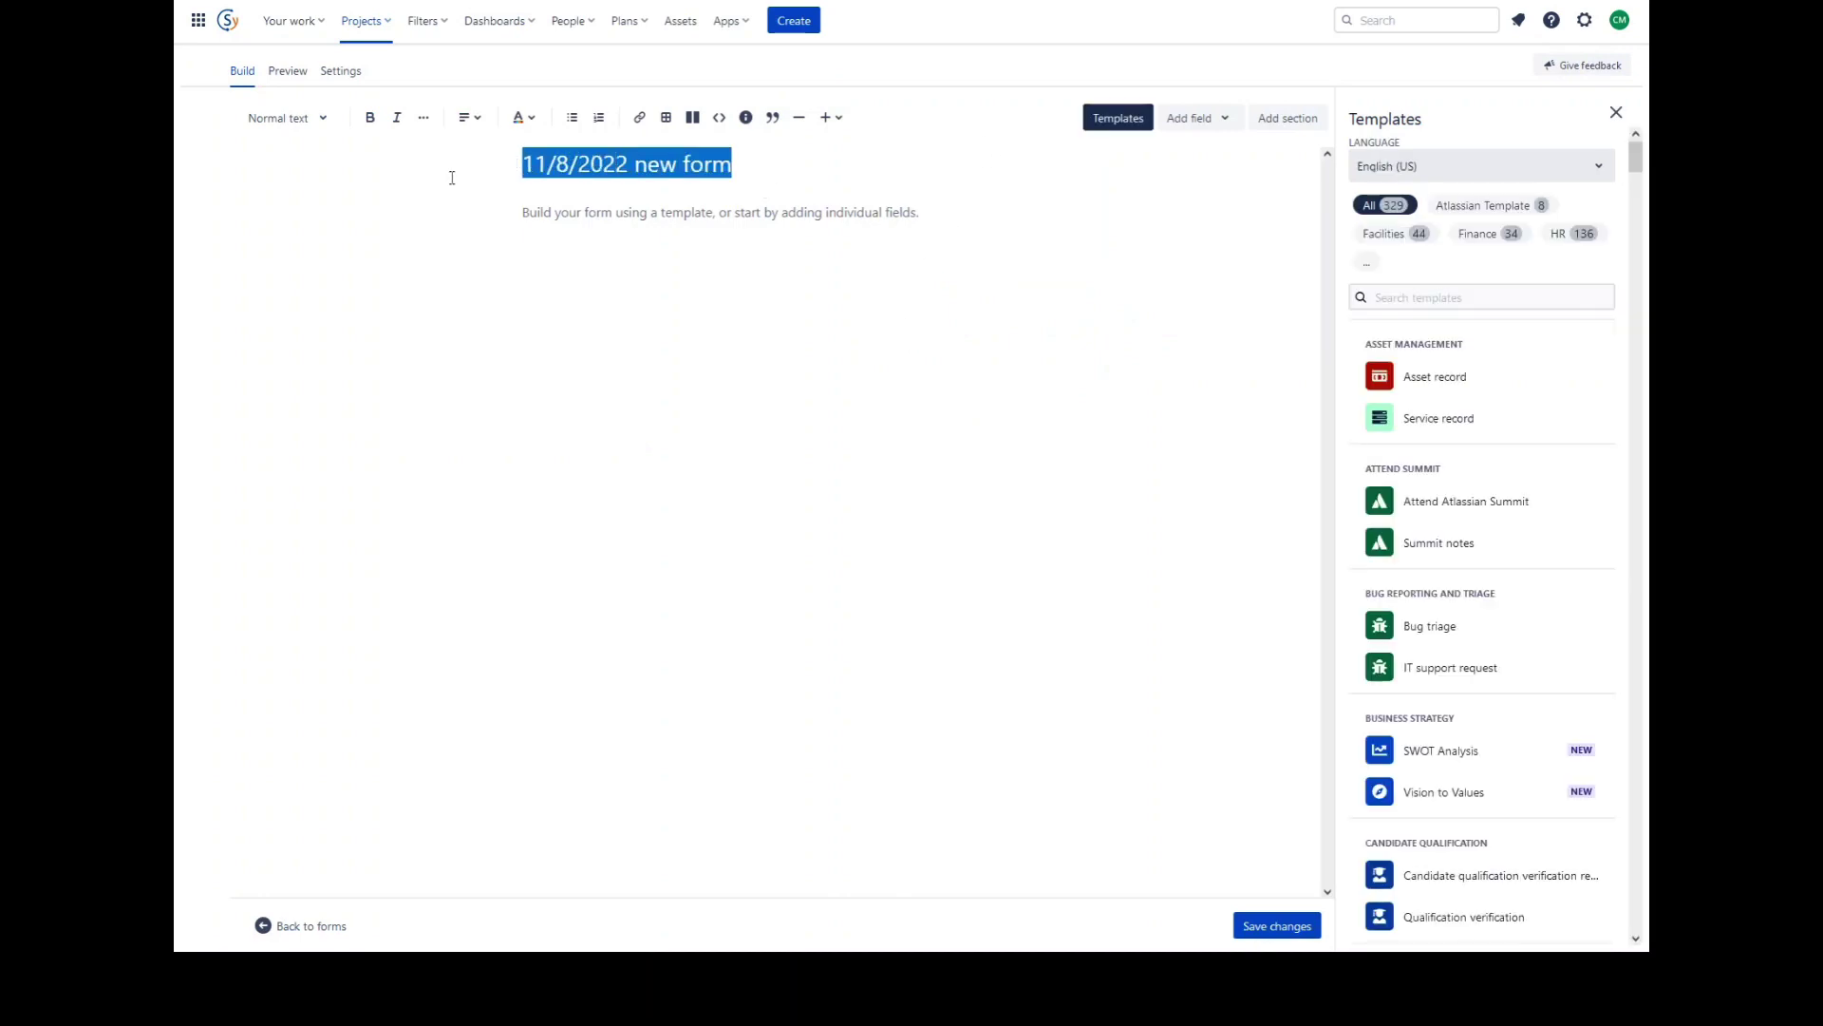
text(My Service Form)
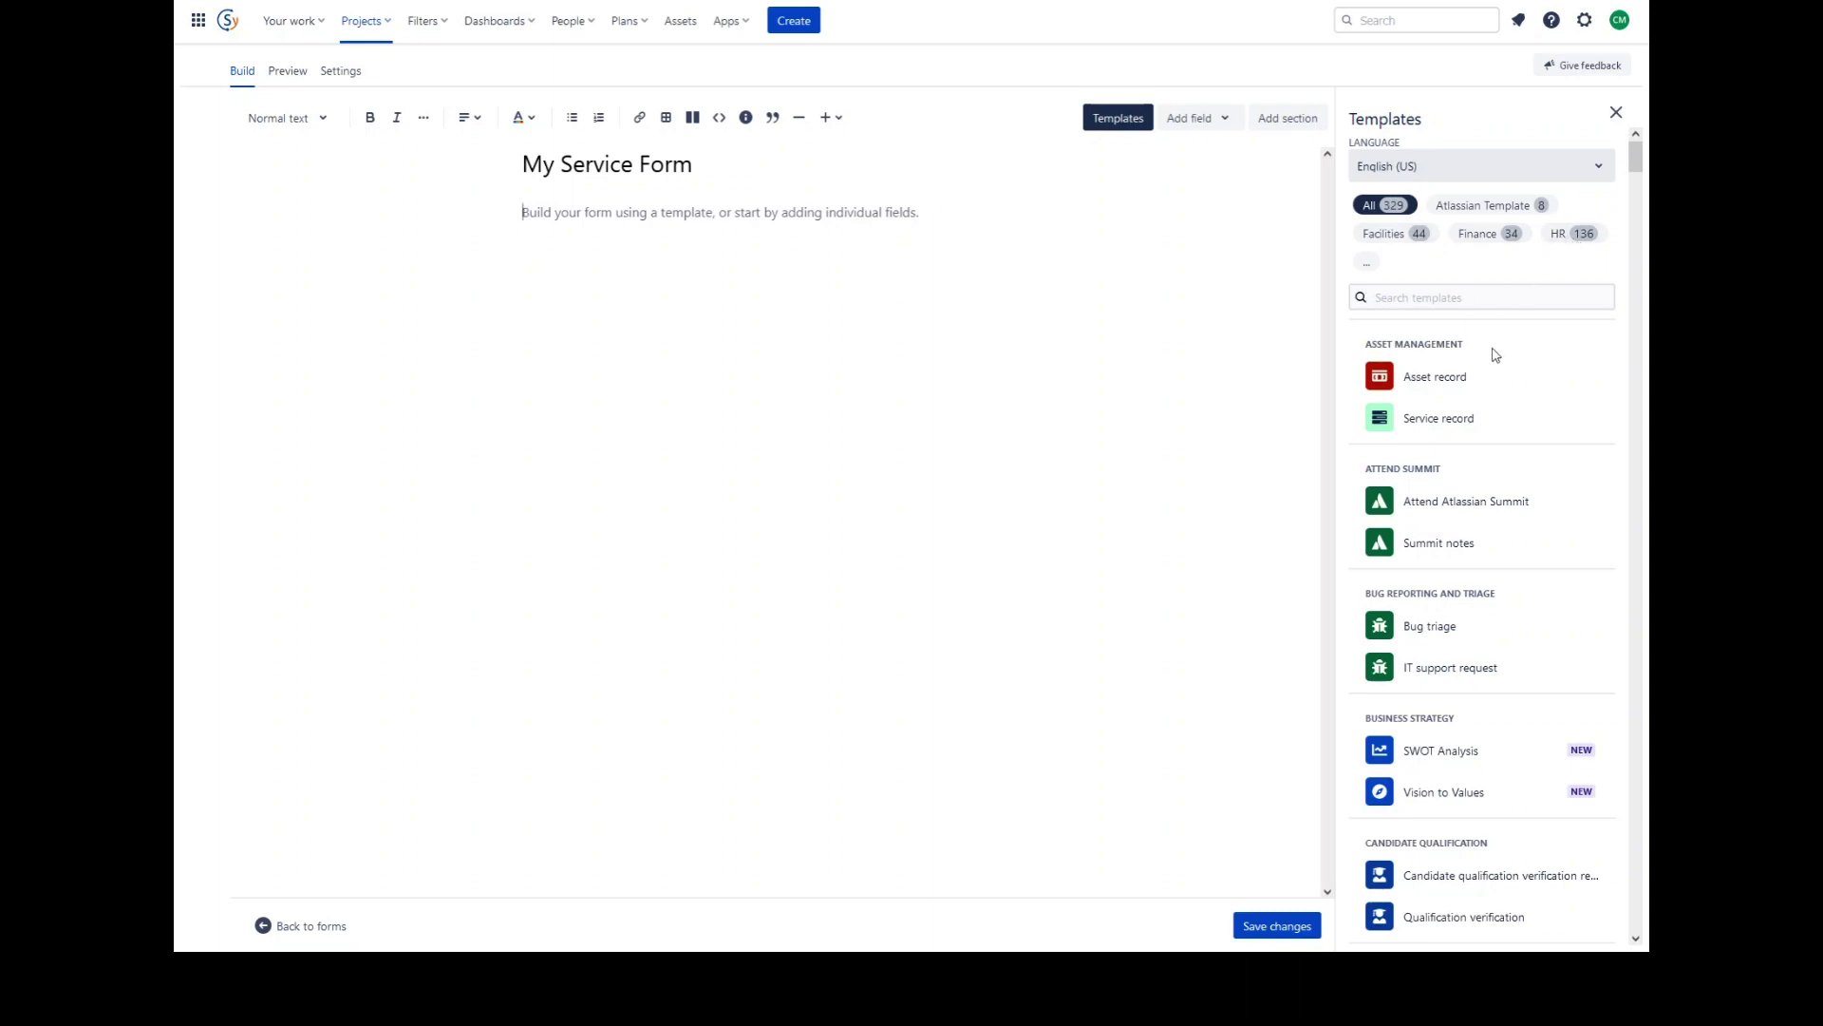
Insert the Service record template into the form.
click(1470, 427)
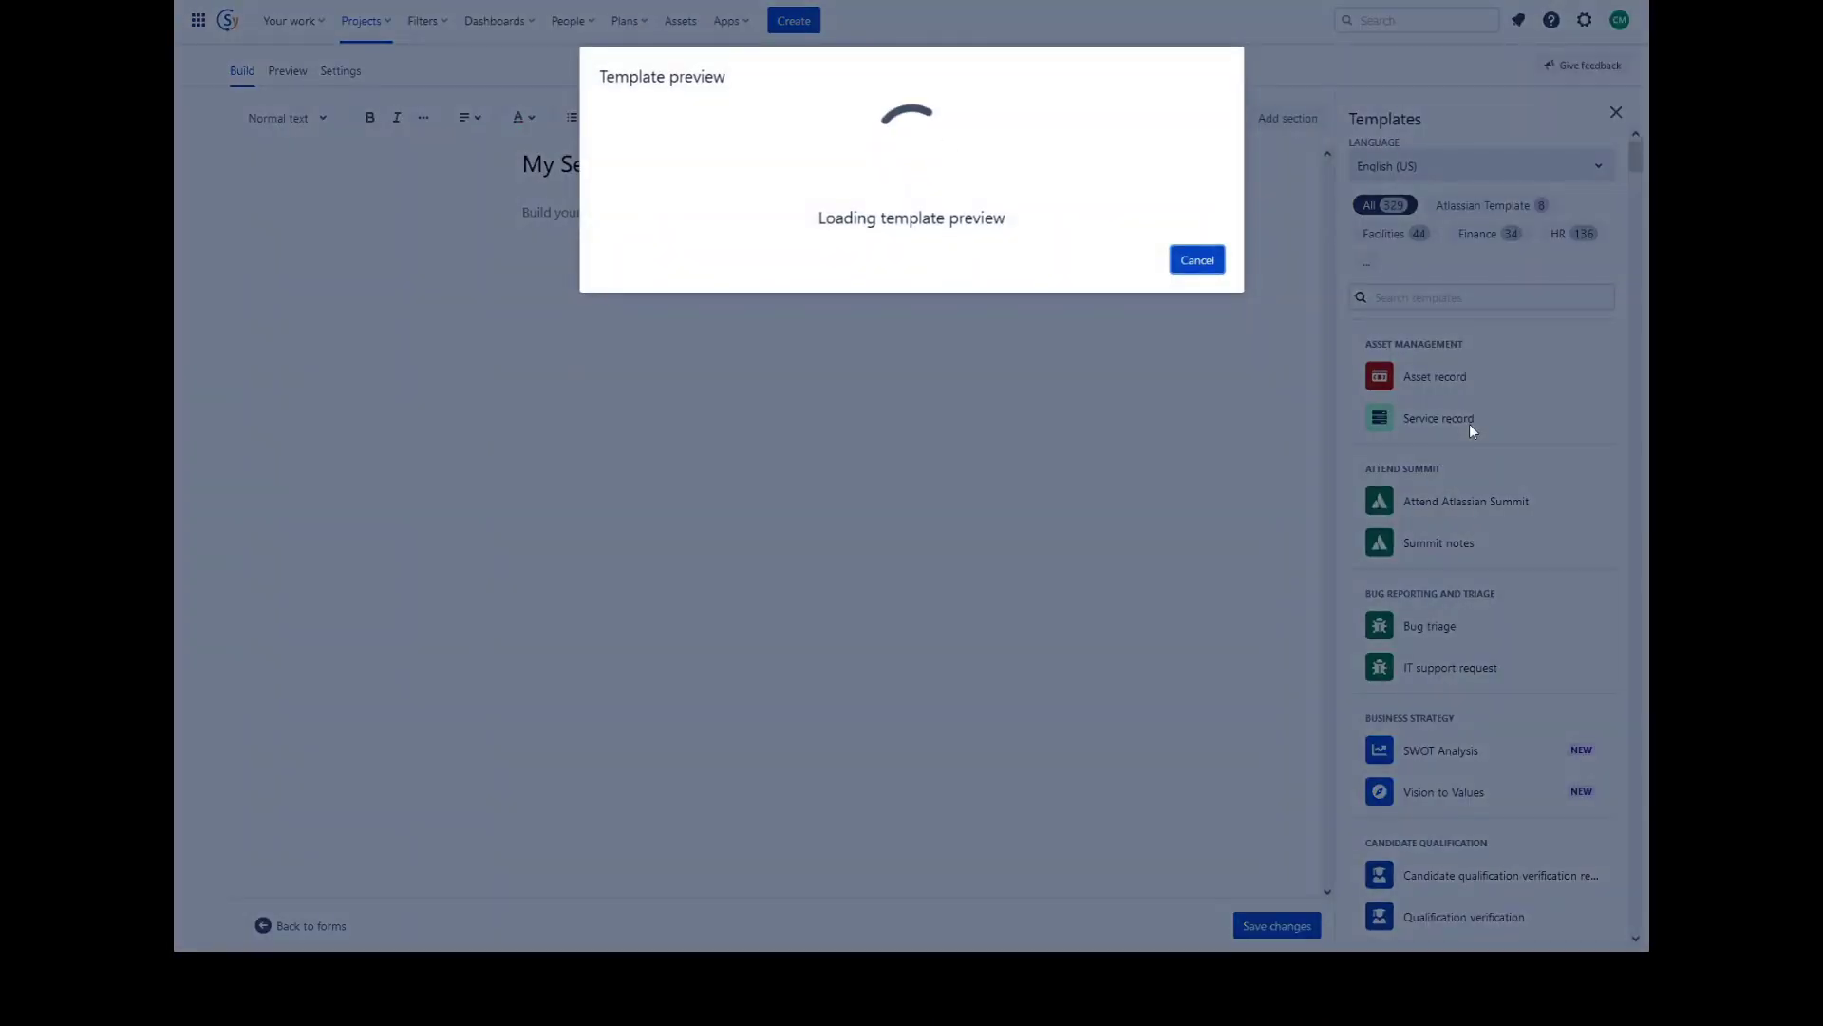
scroll(1111, 226, down, 1)
scroll(1109, 228, down, 10)
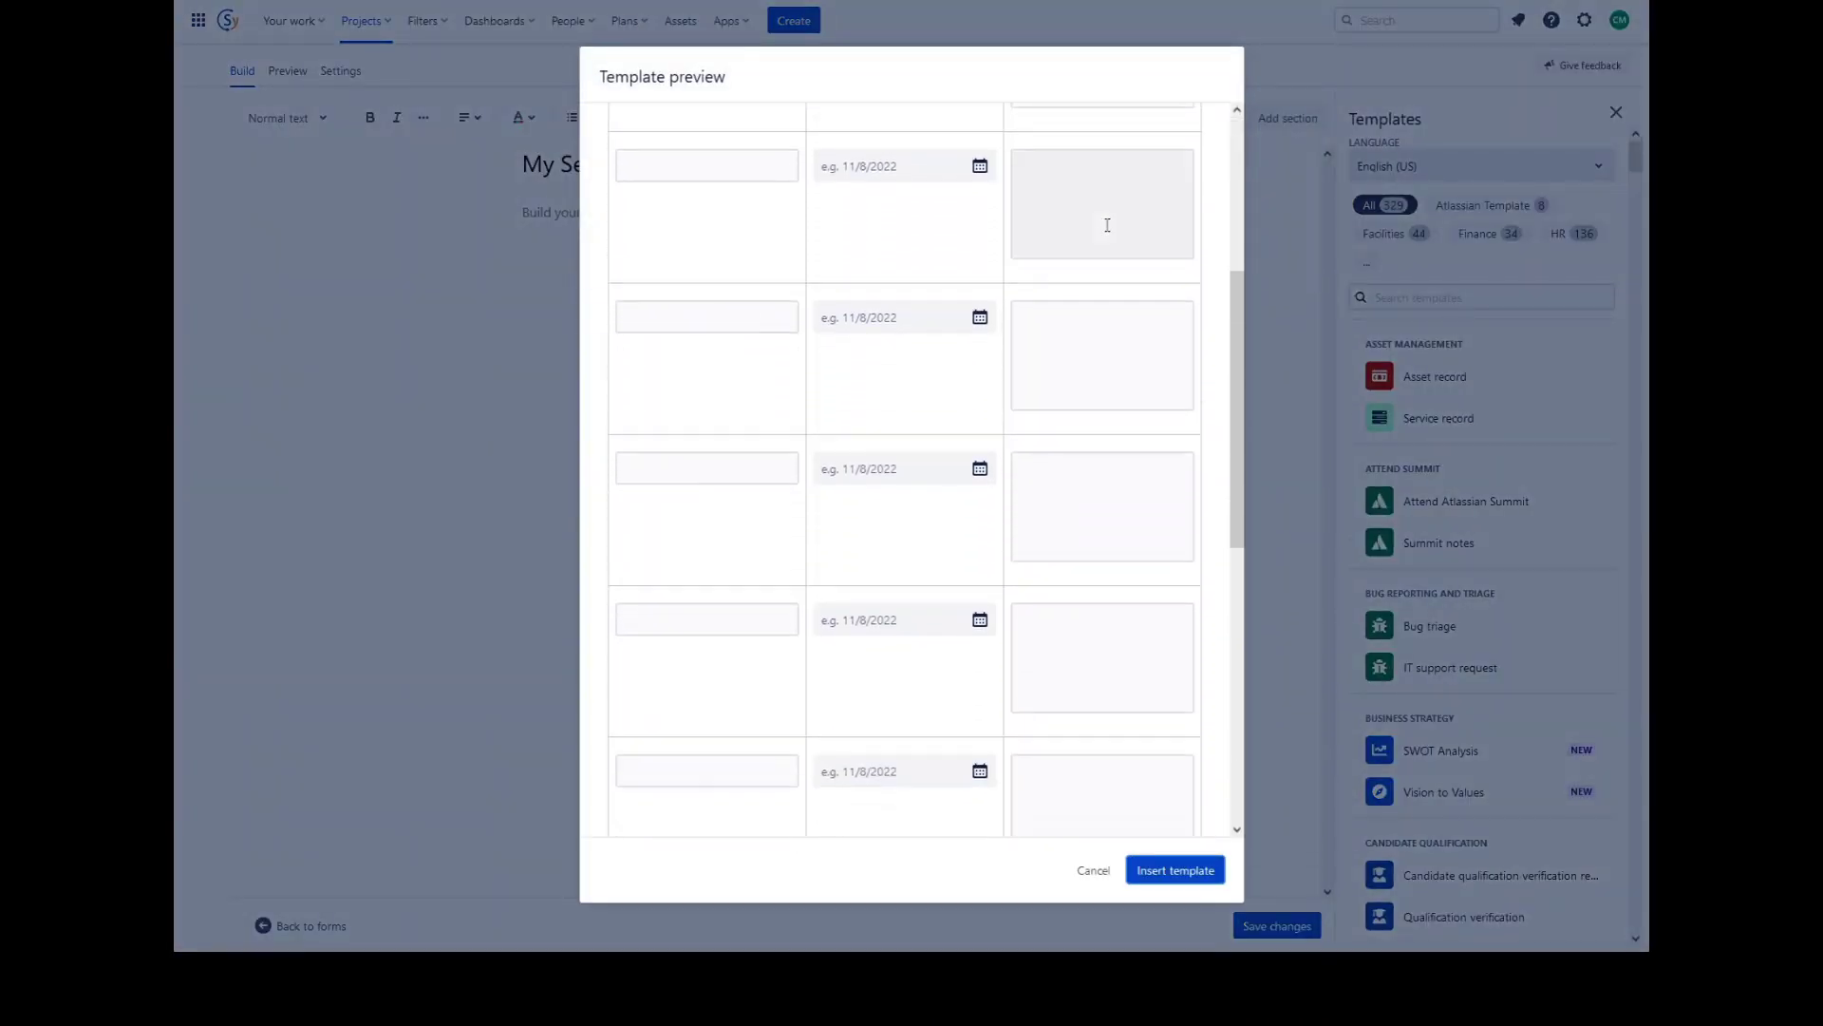
click(1172, 866)
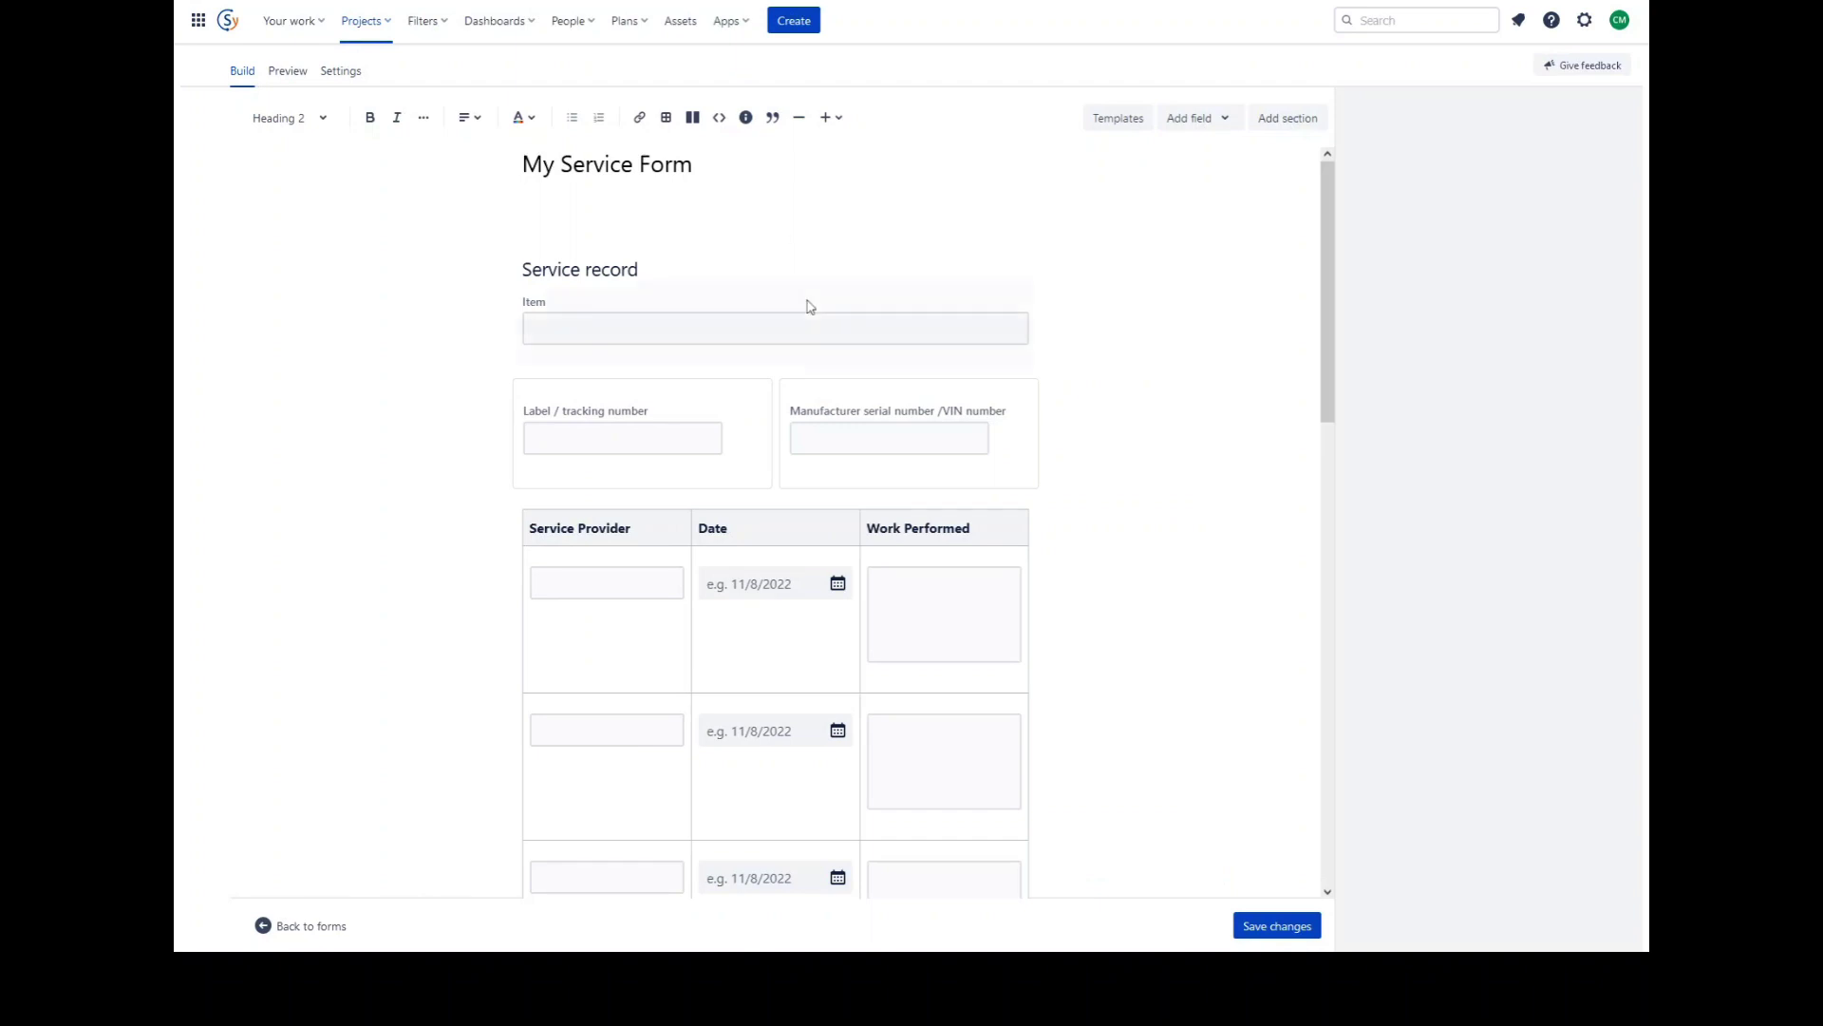
Delete the blank line above Service record and remove the Service Provider table.
click(659, 220)
key(Delete)
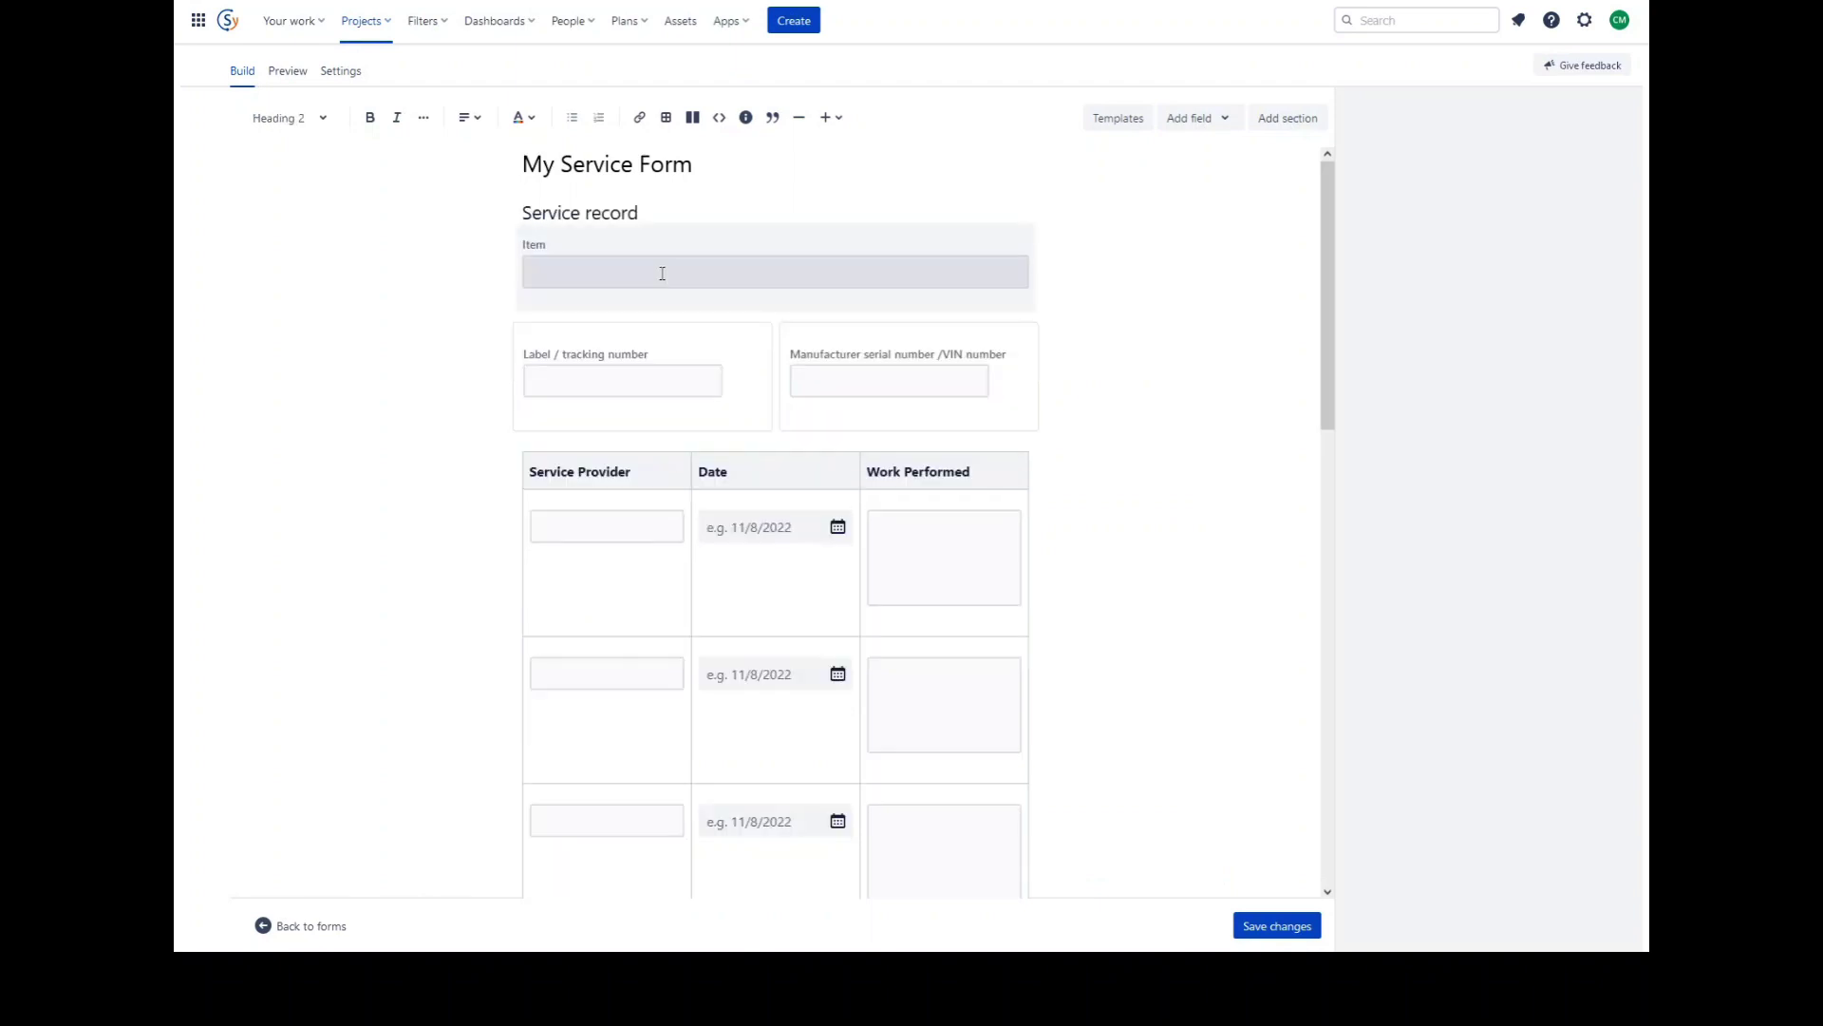
click(559, 470)
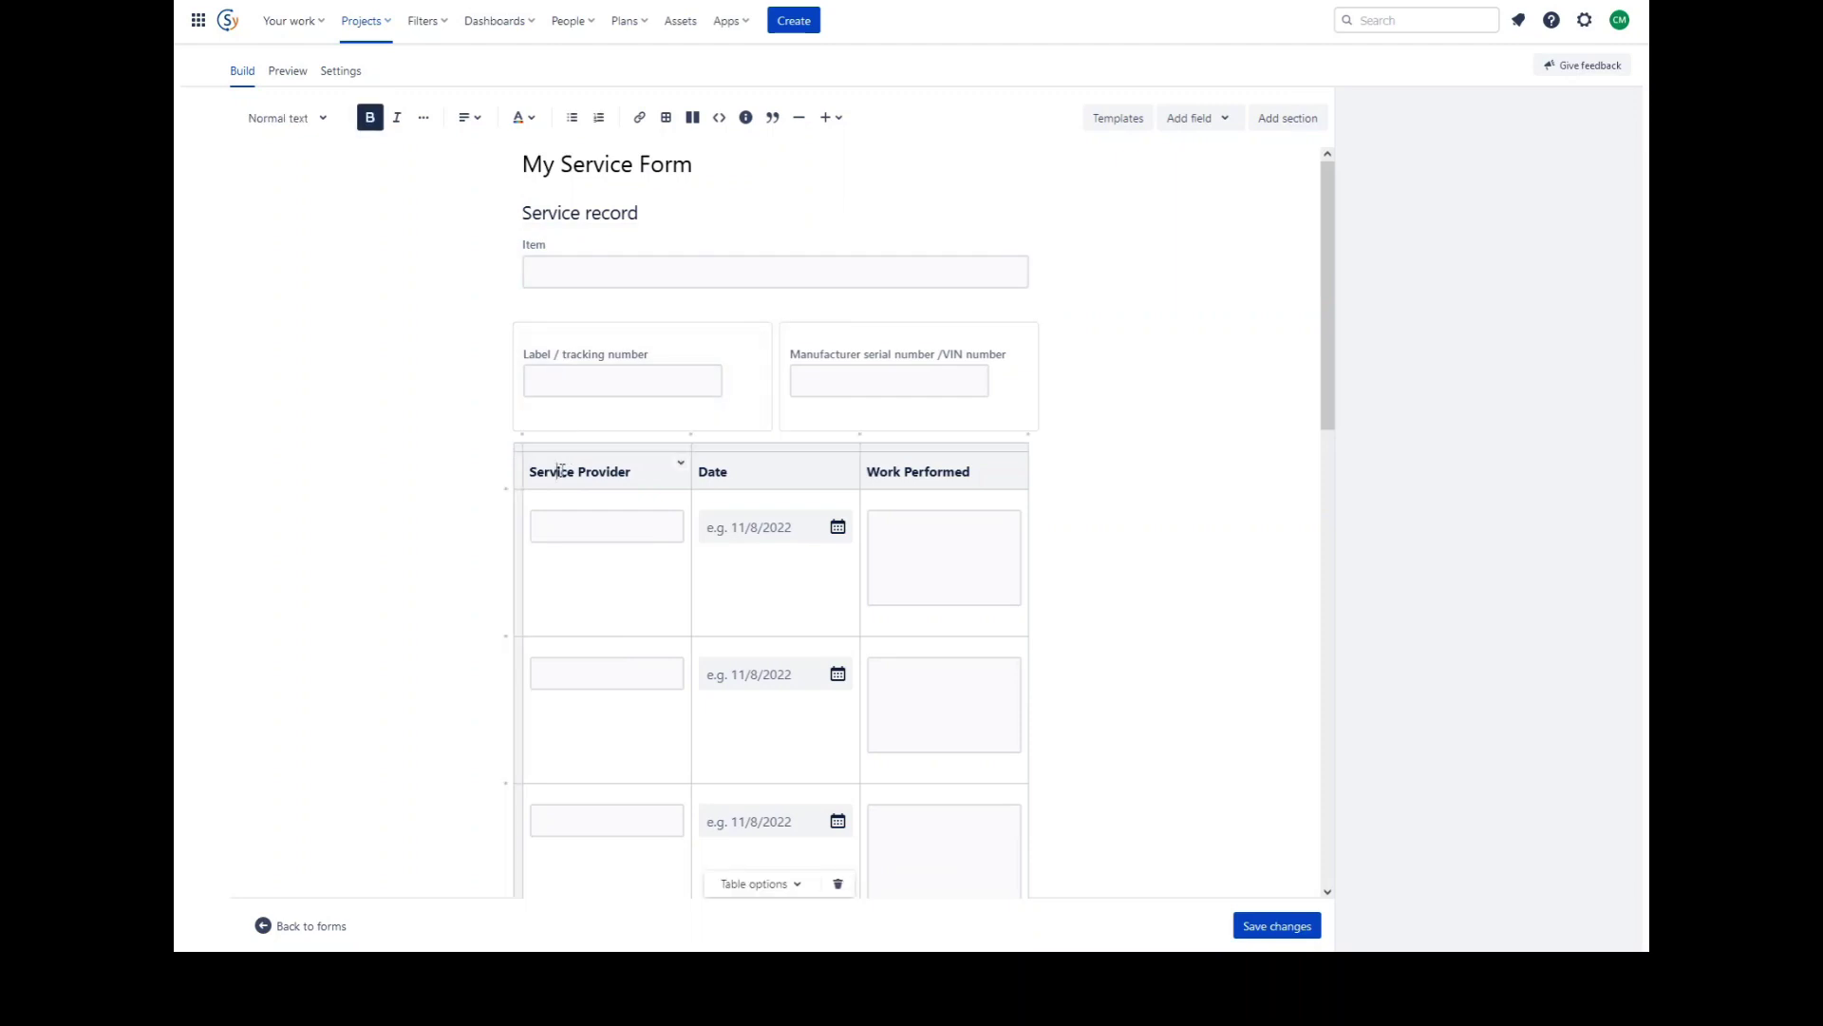
click(838, 884)
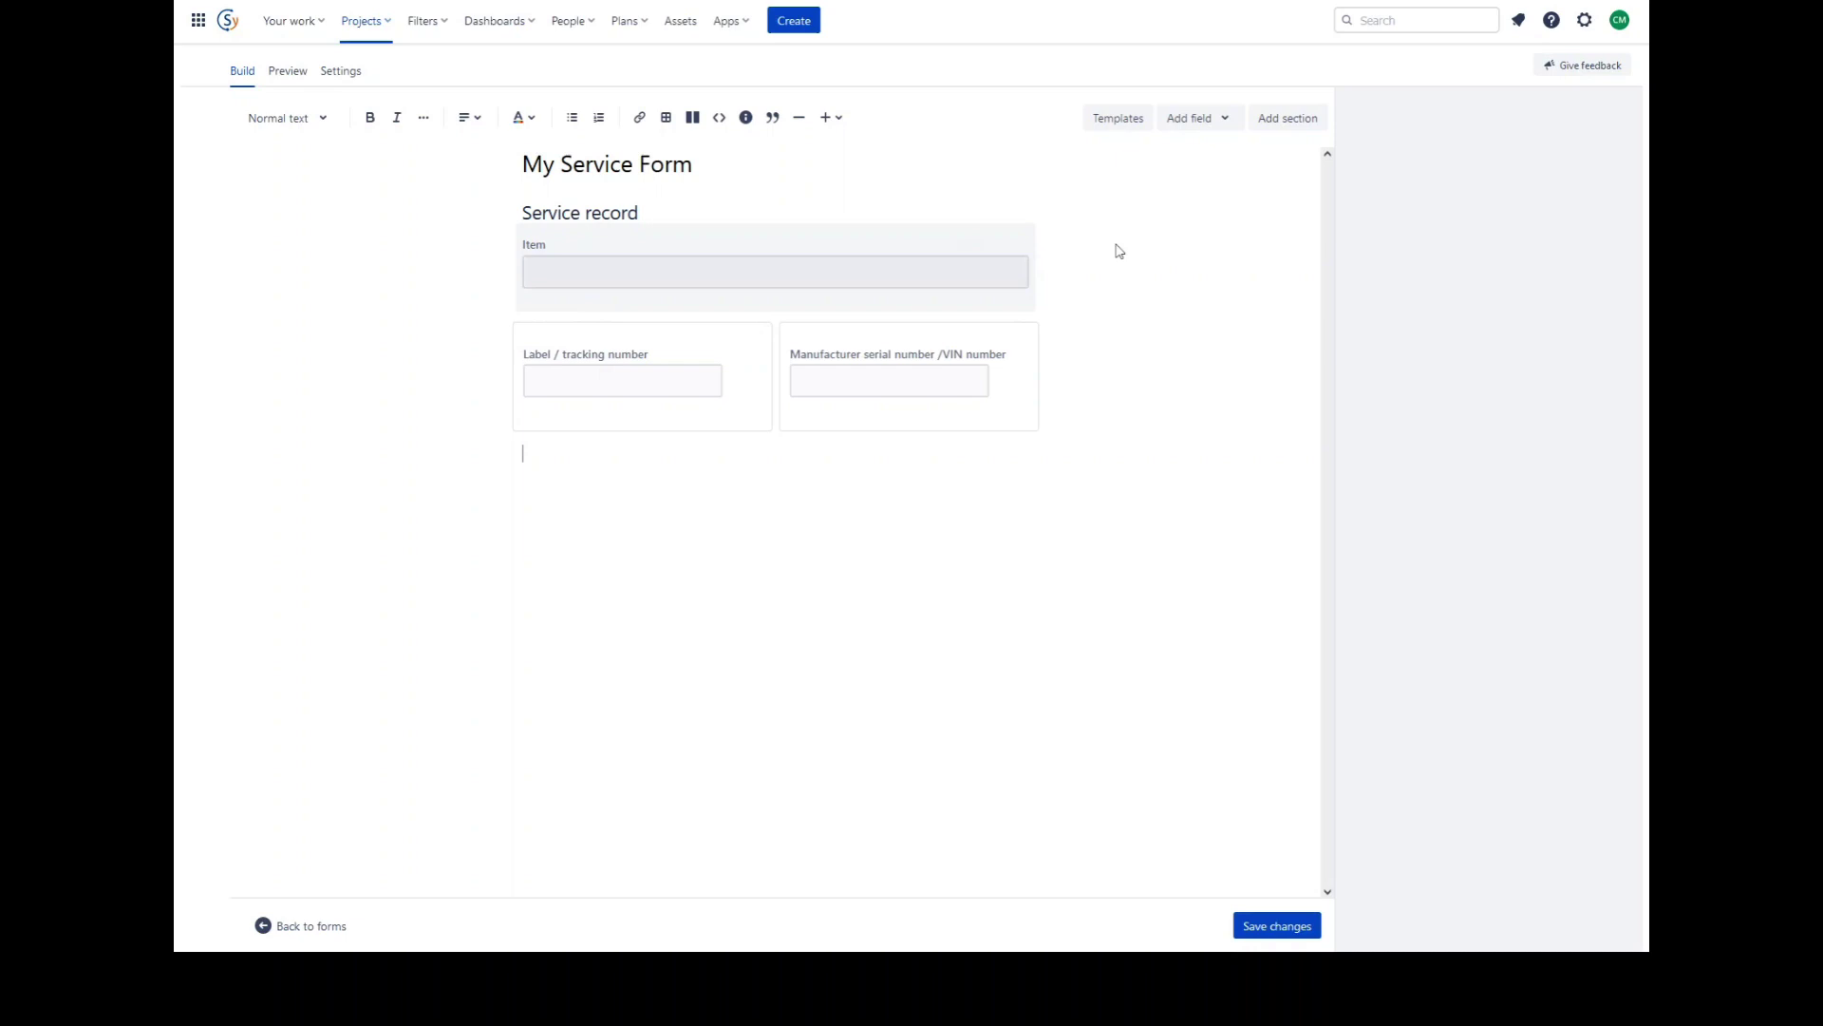
click(1284, 121)
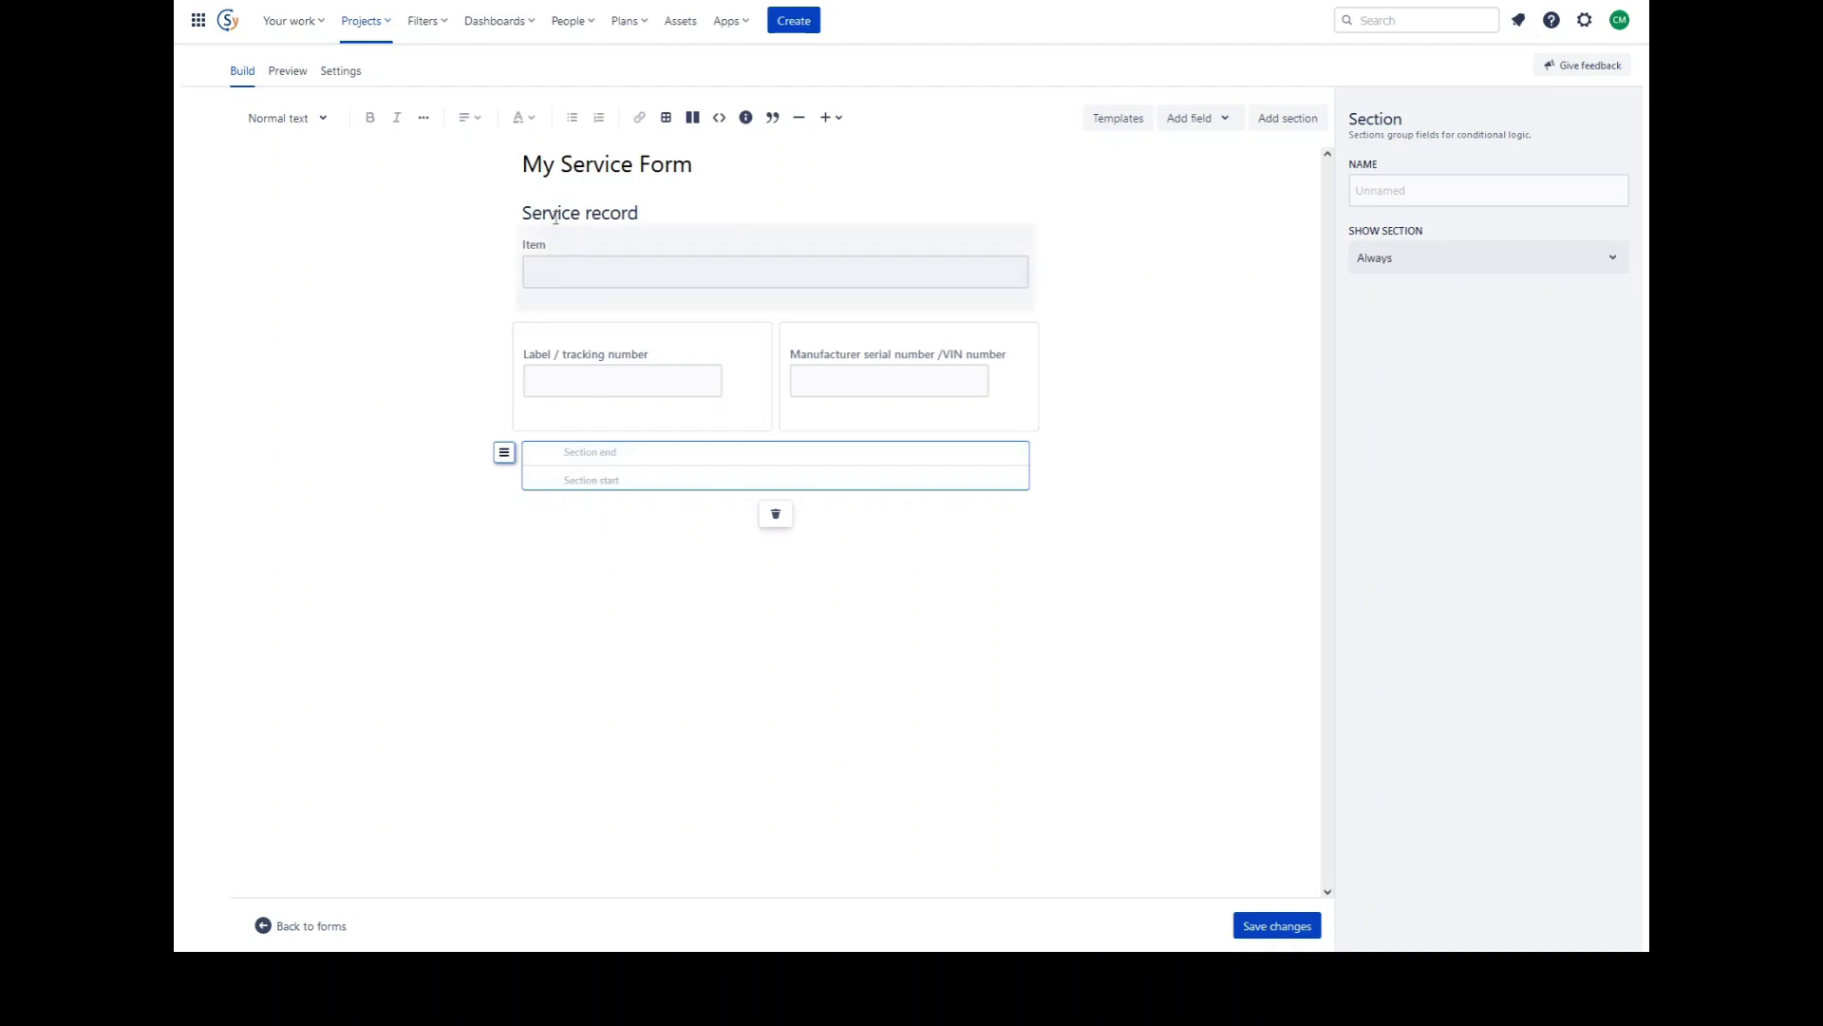
click(598, 511)
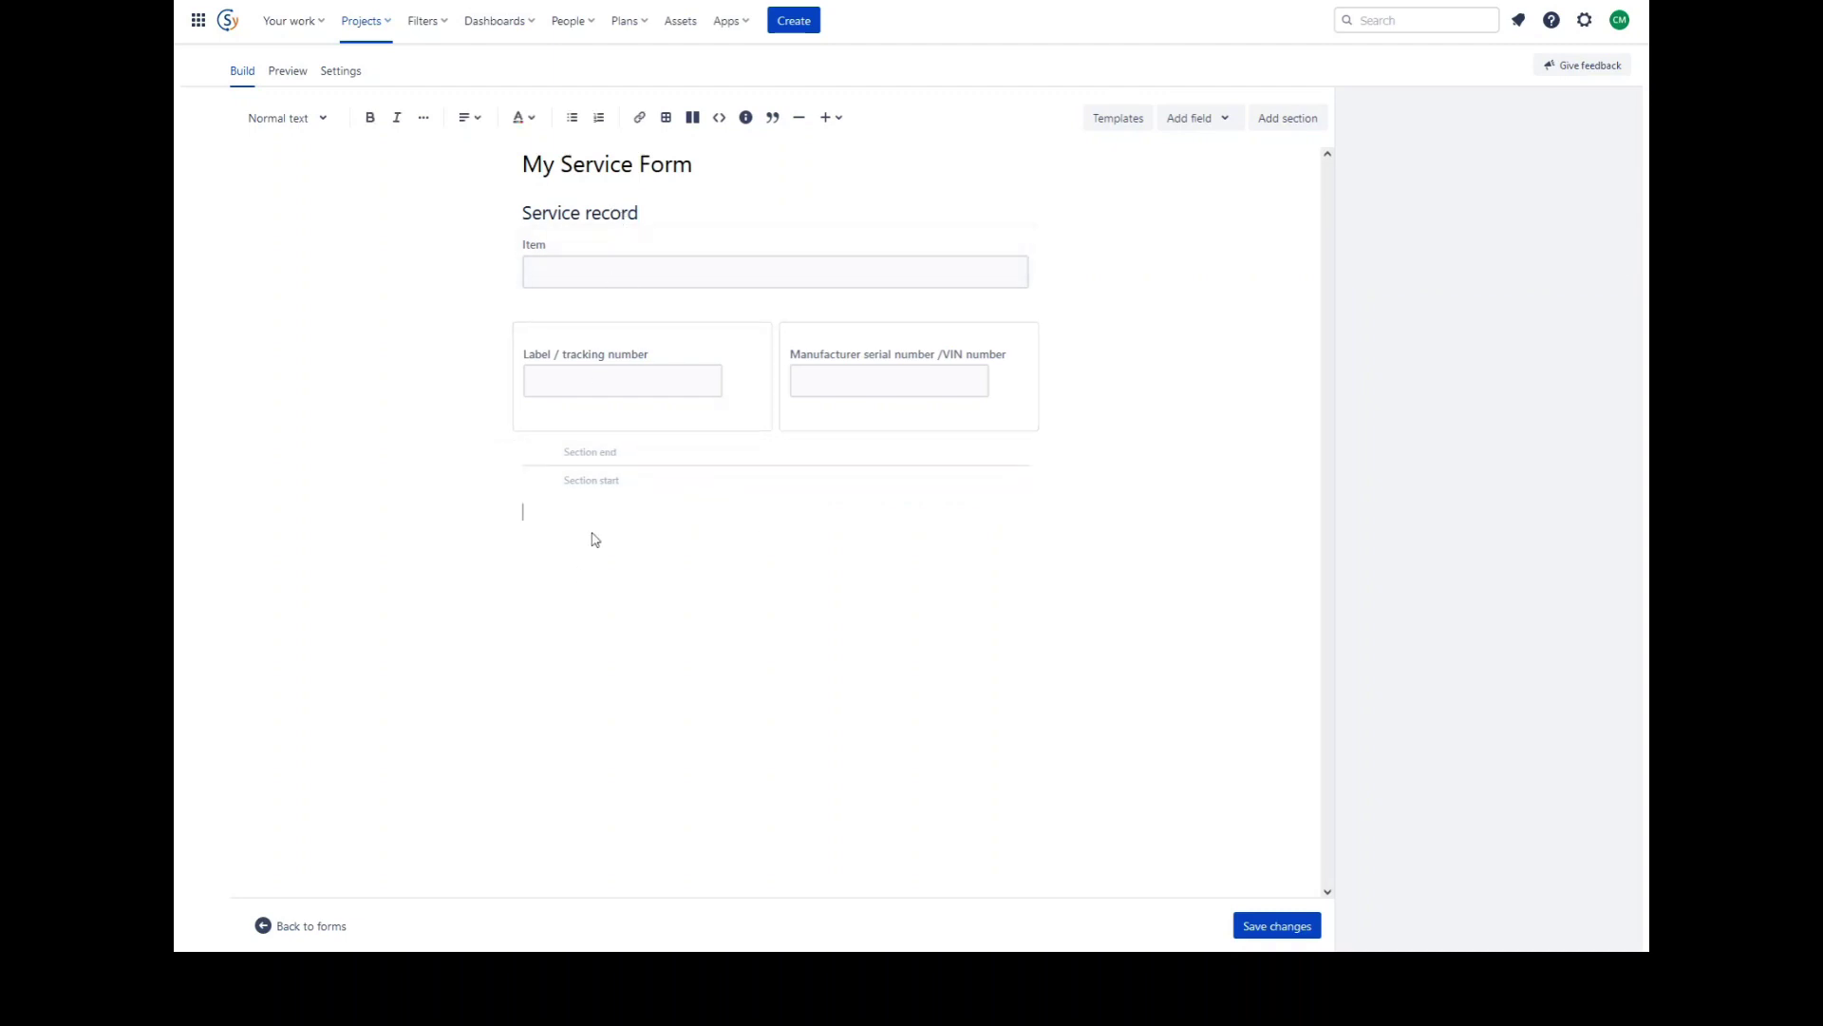
click(1315, 133)
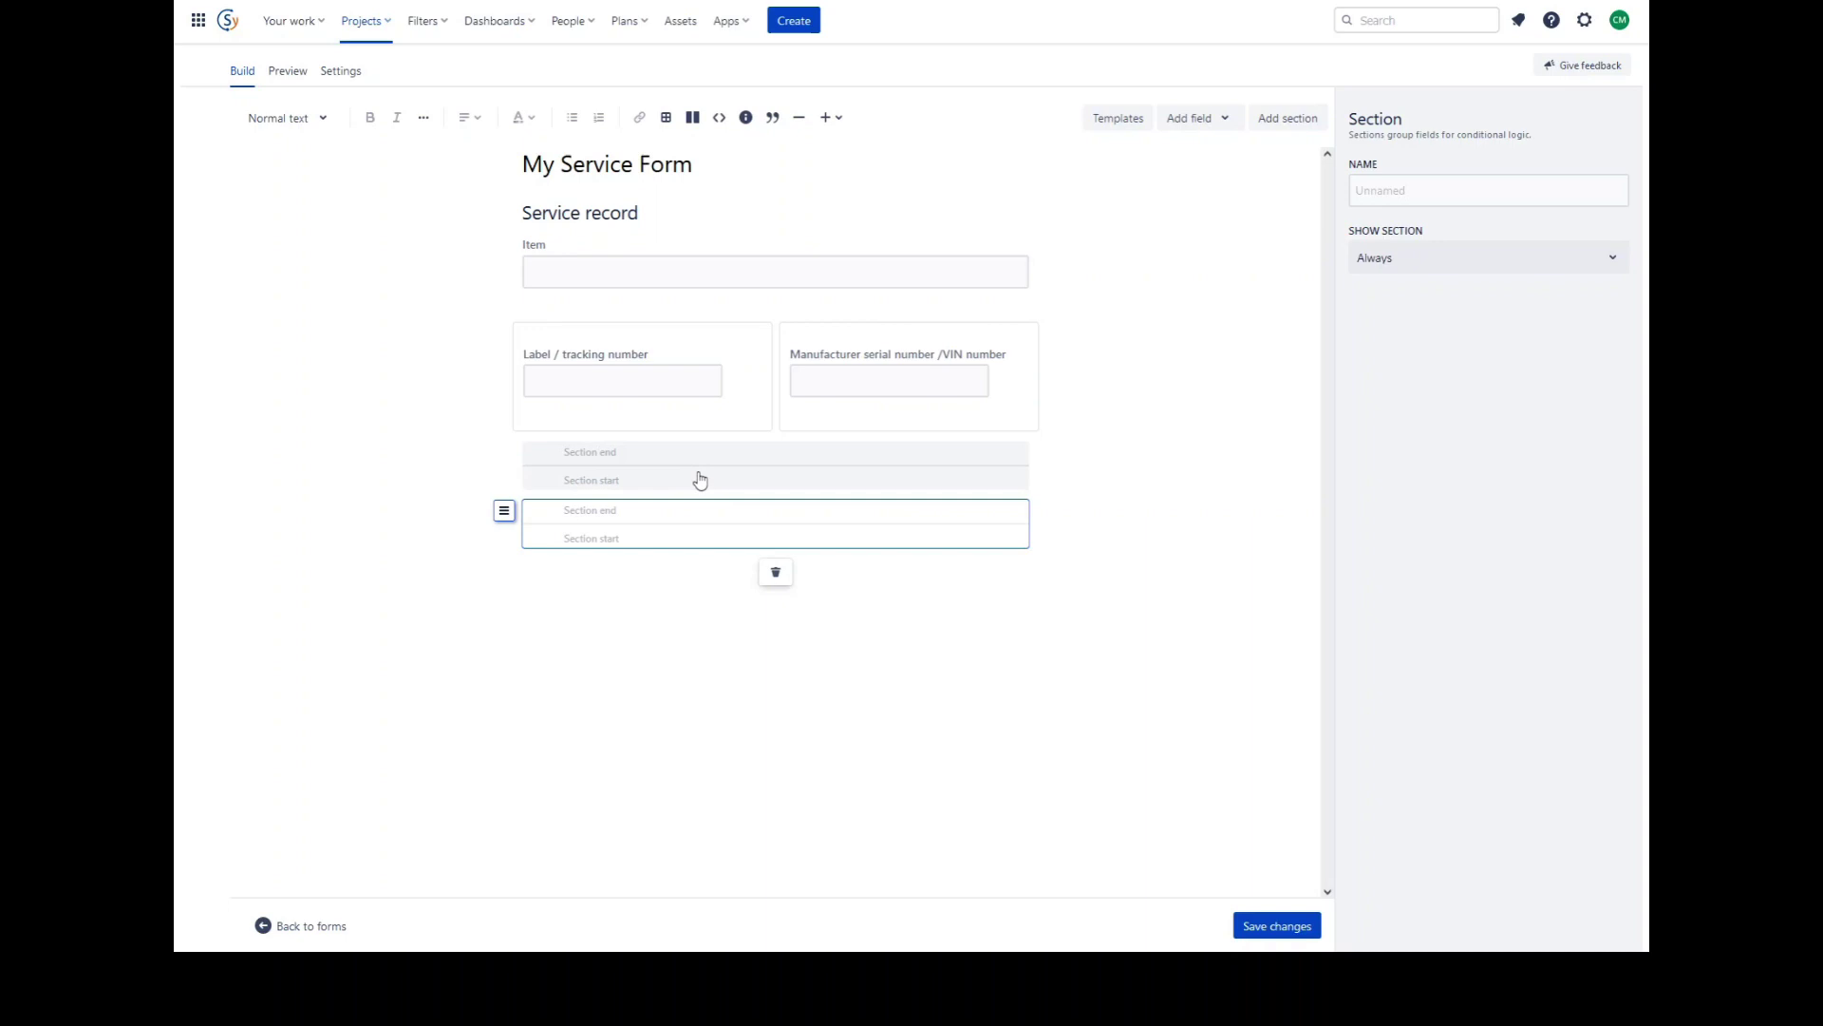
click(611, 473)
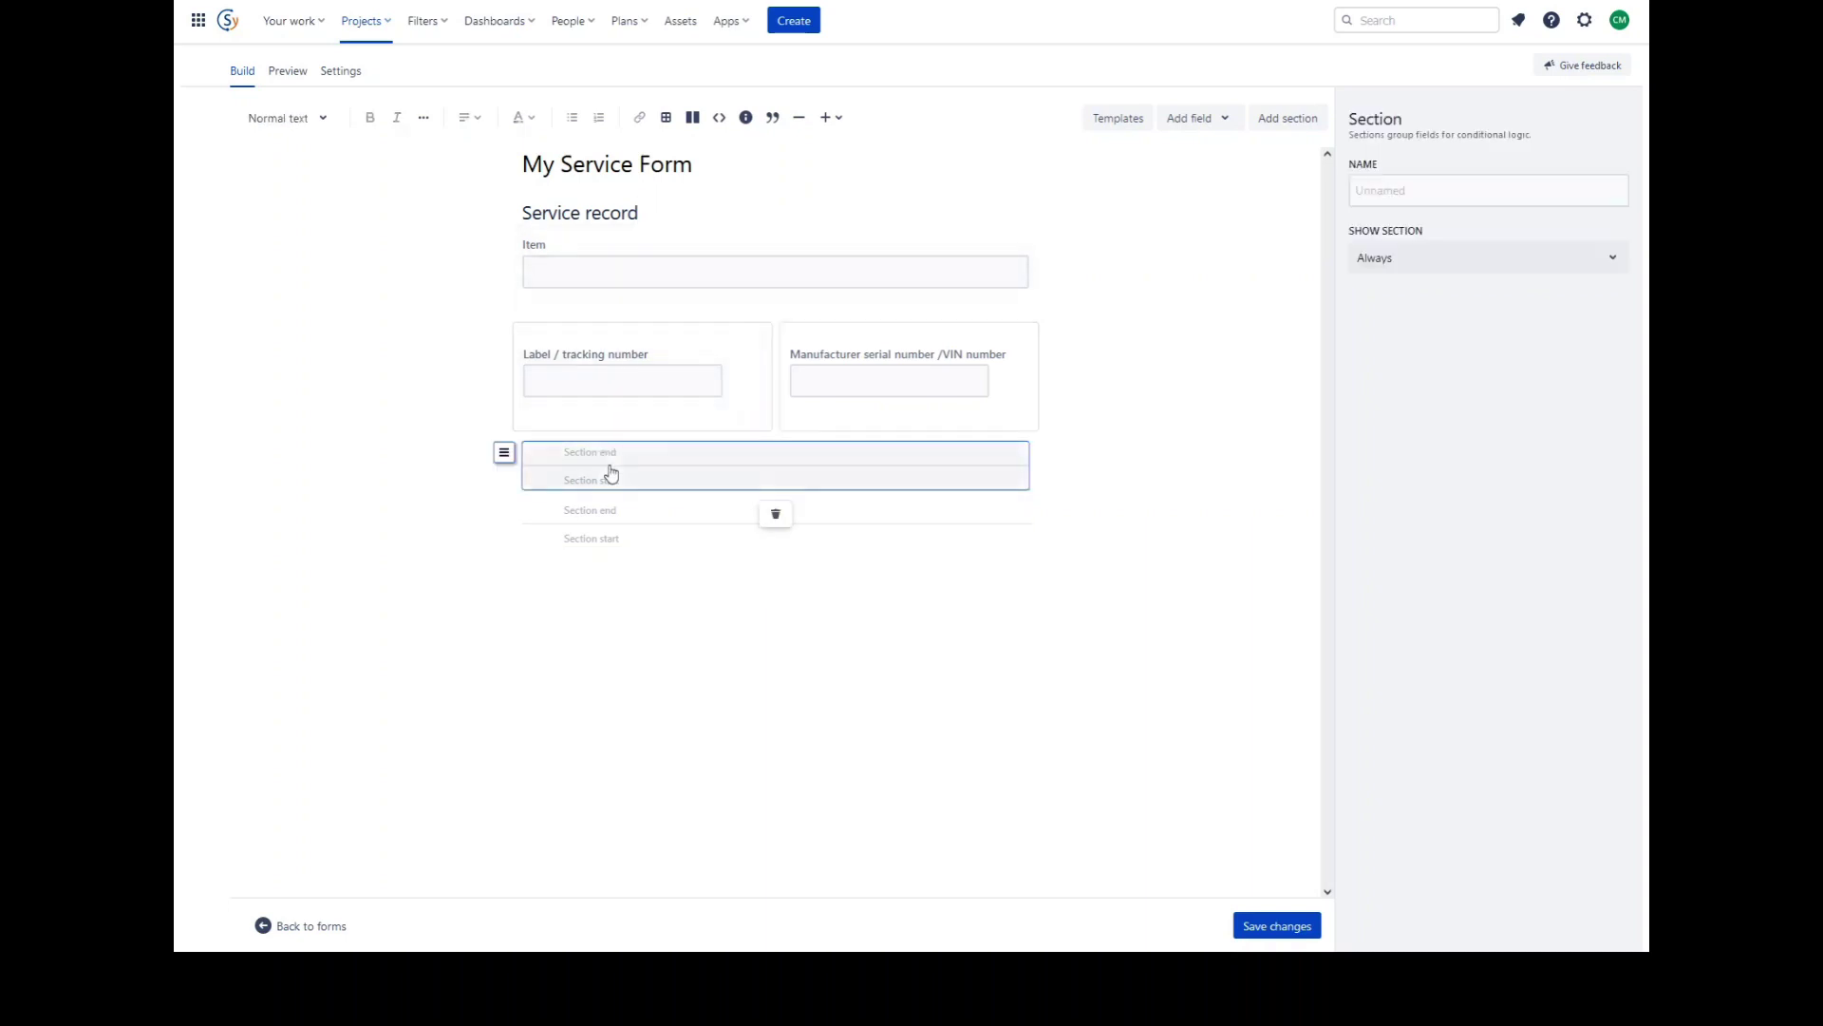
drag(504, 452, 536, 318)
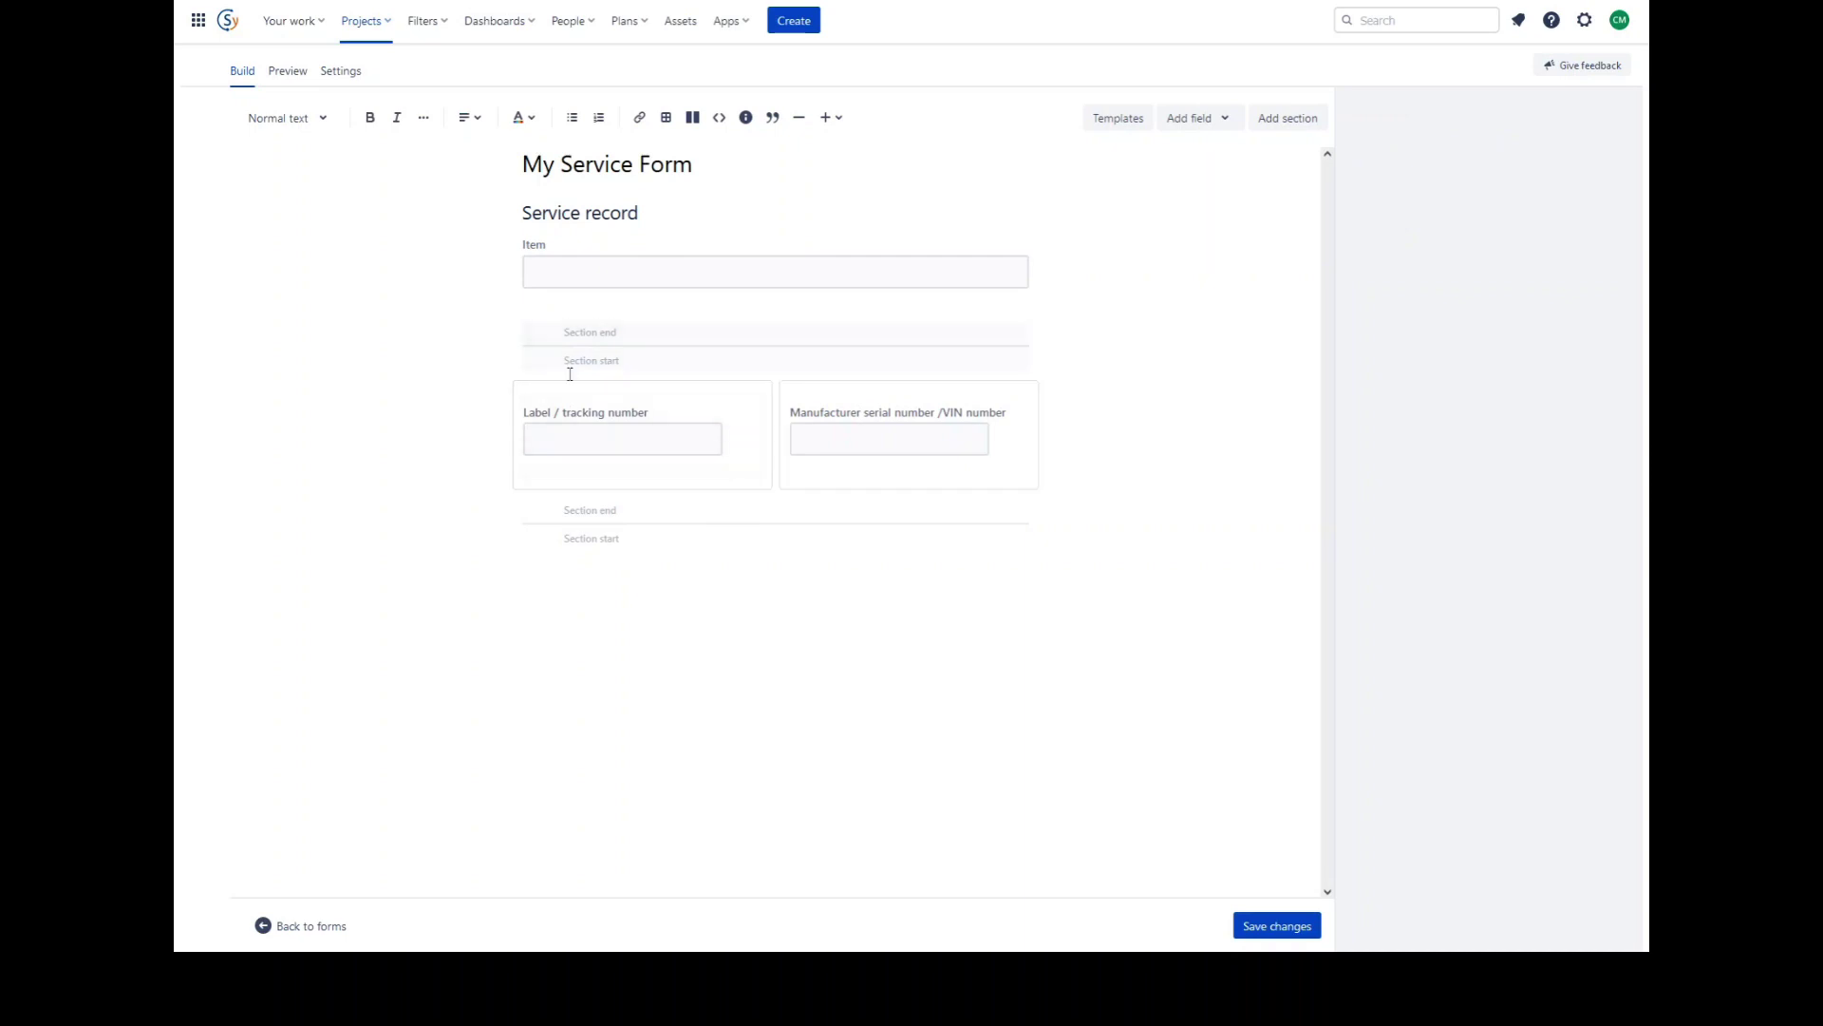
click(618, 356)
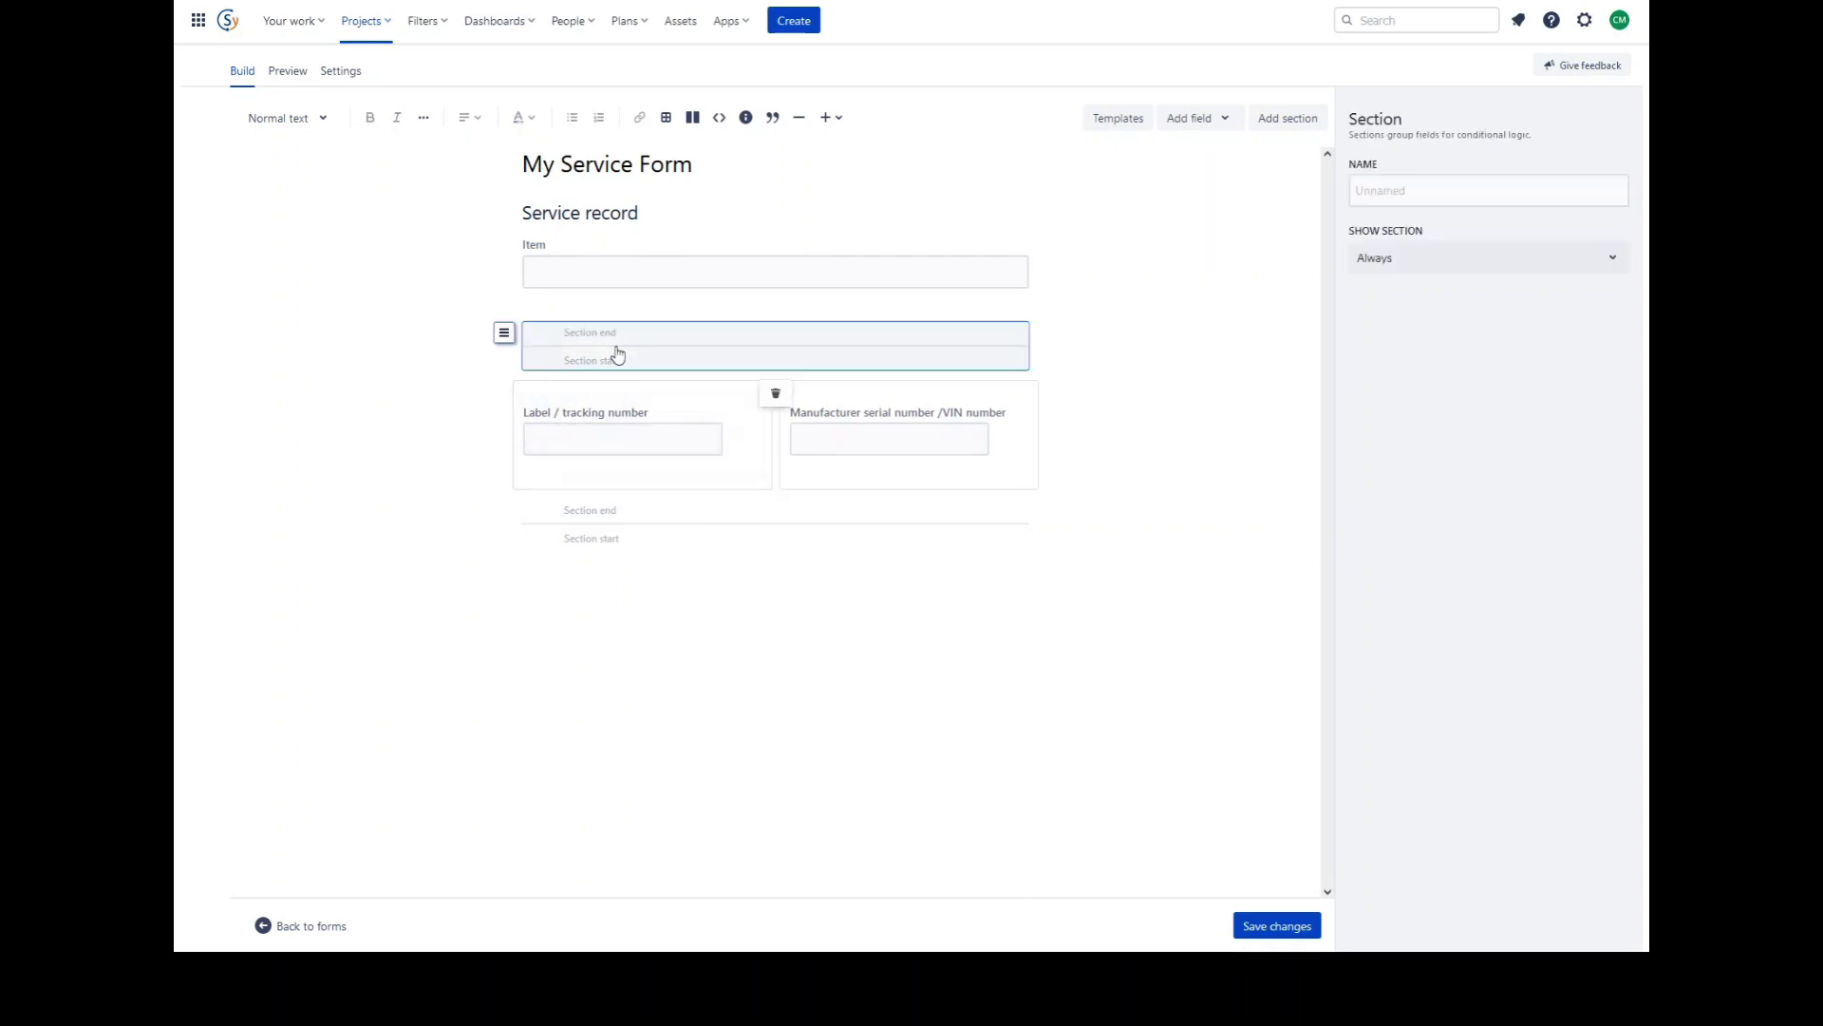
key(Delete)
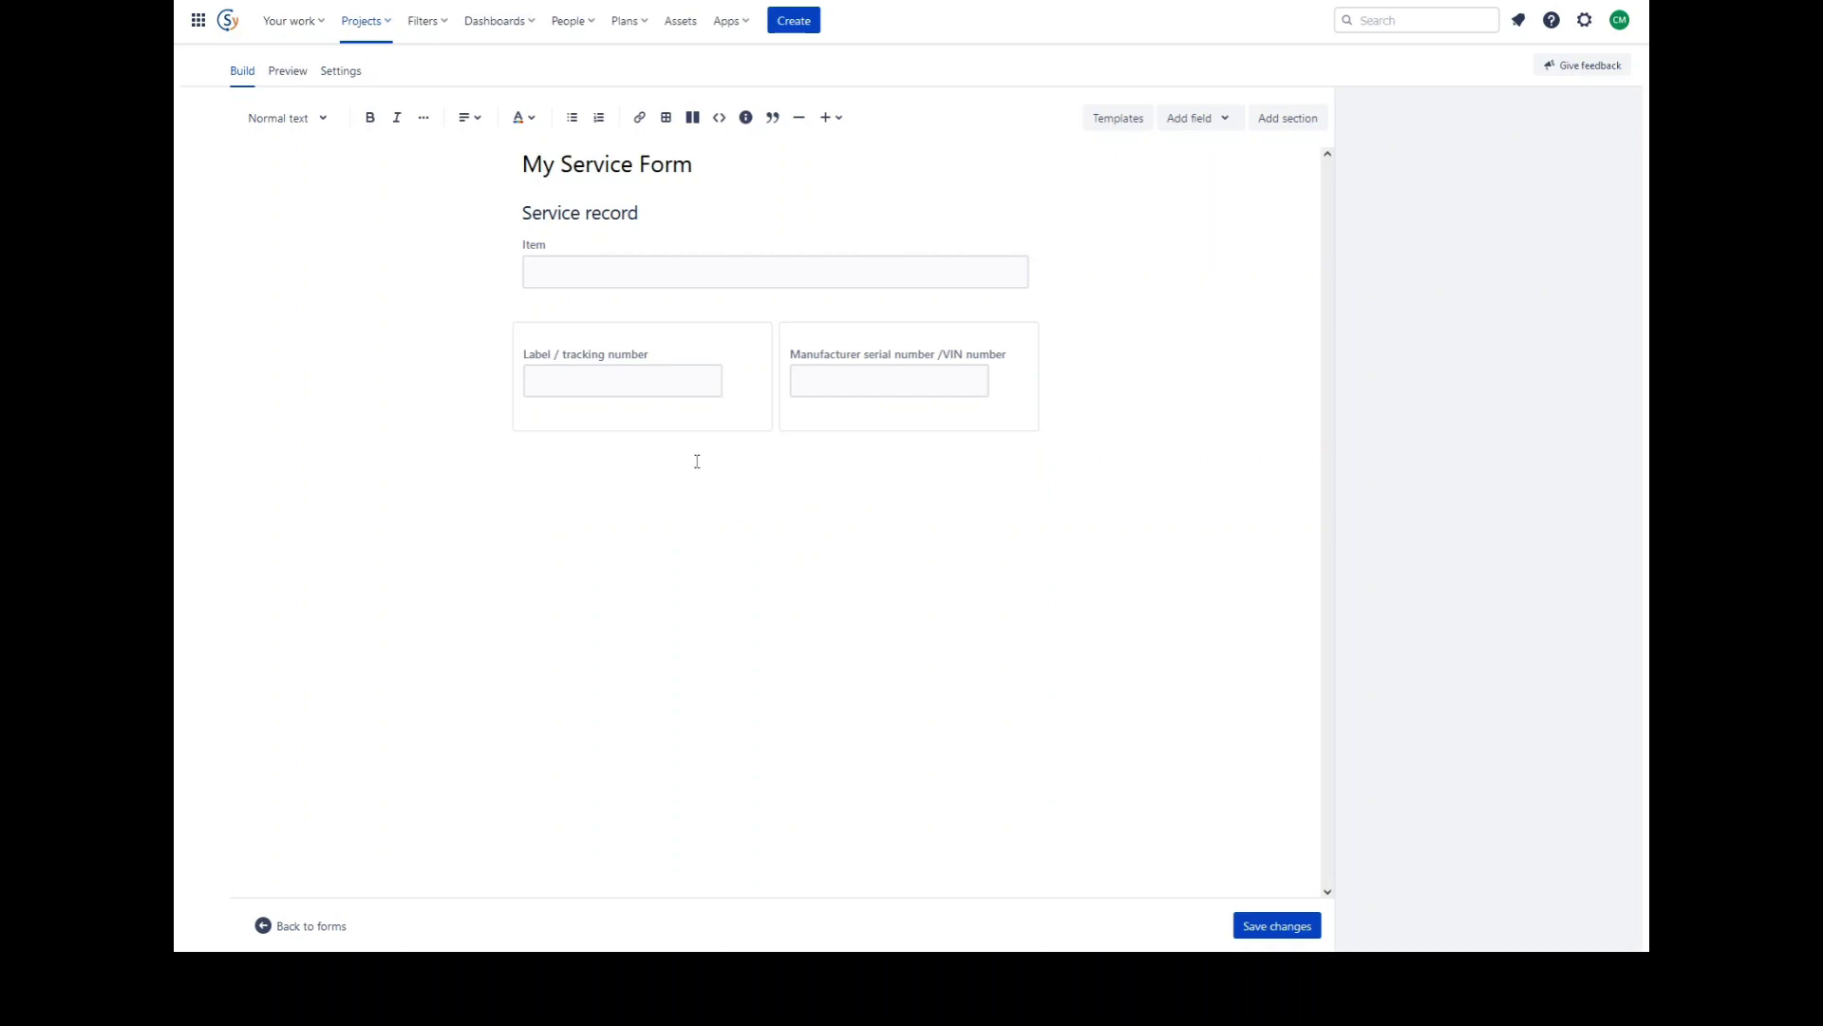
Add a dropdown field with an extra 'Other' choice.
click(1198, 122)
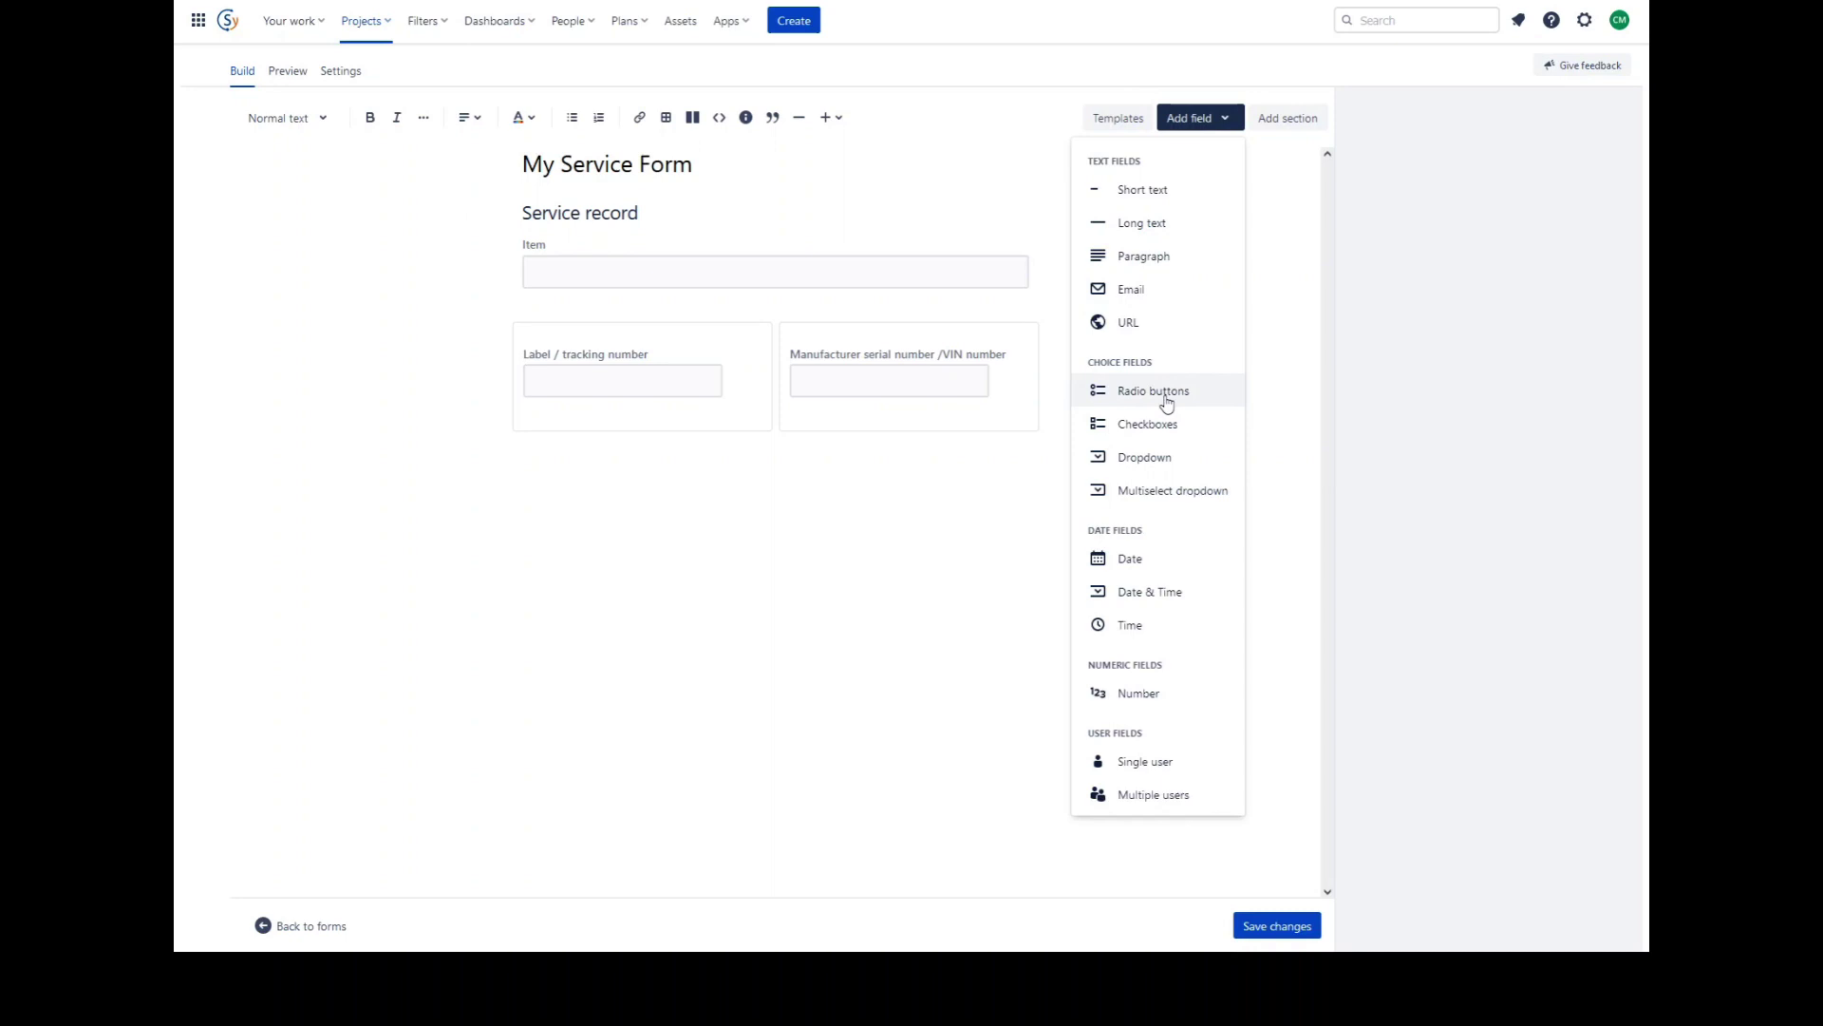
click(1166, 472)
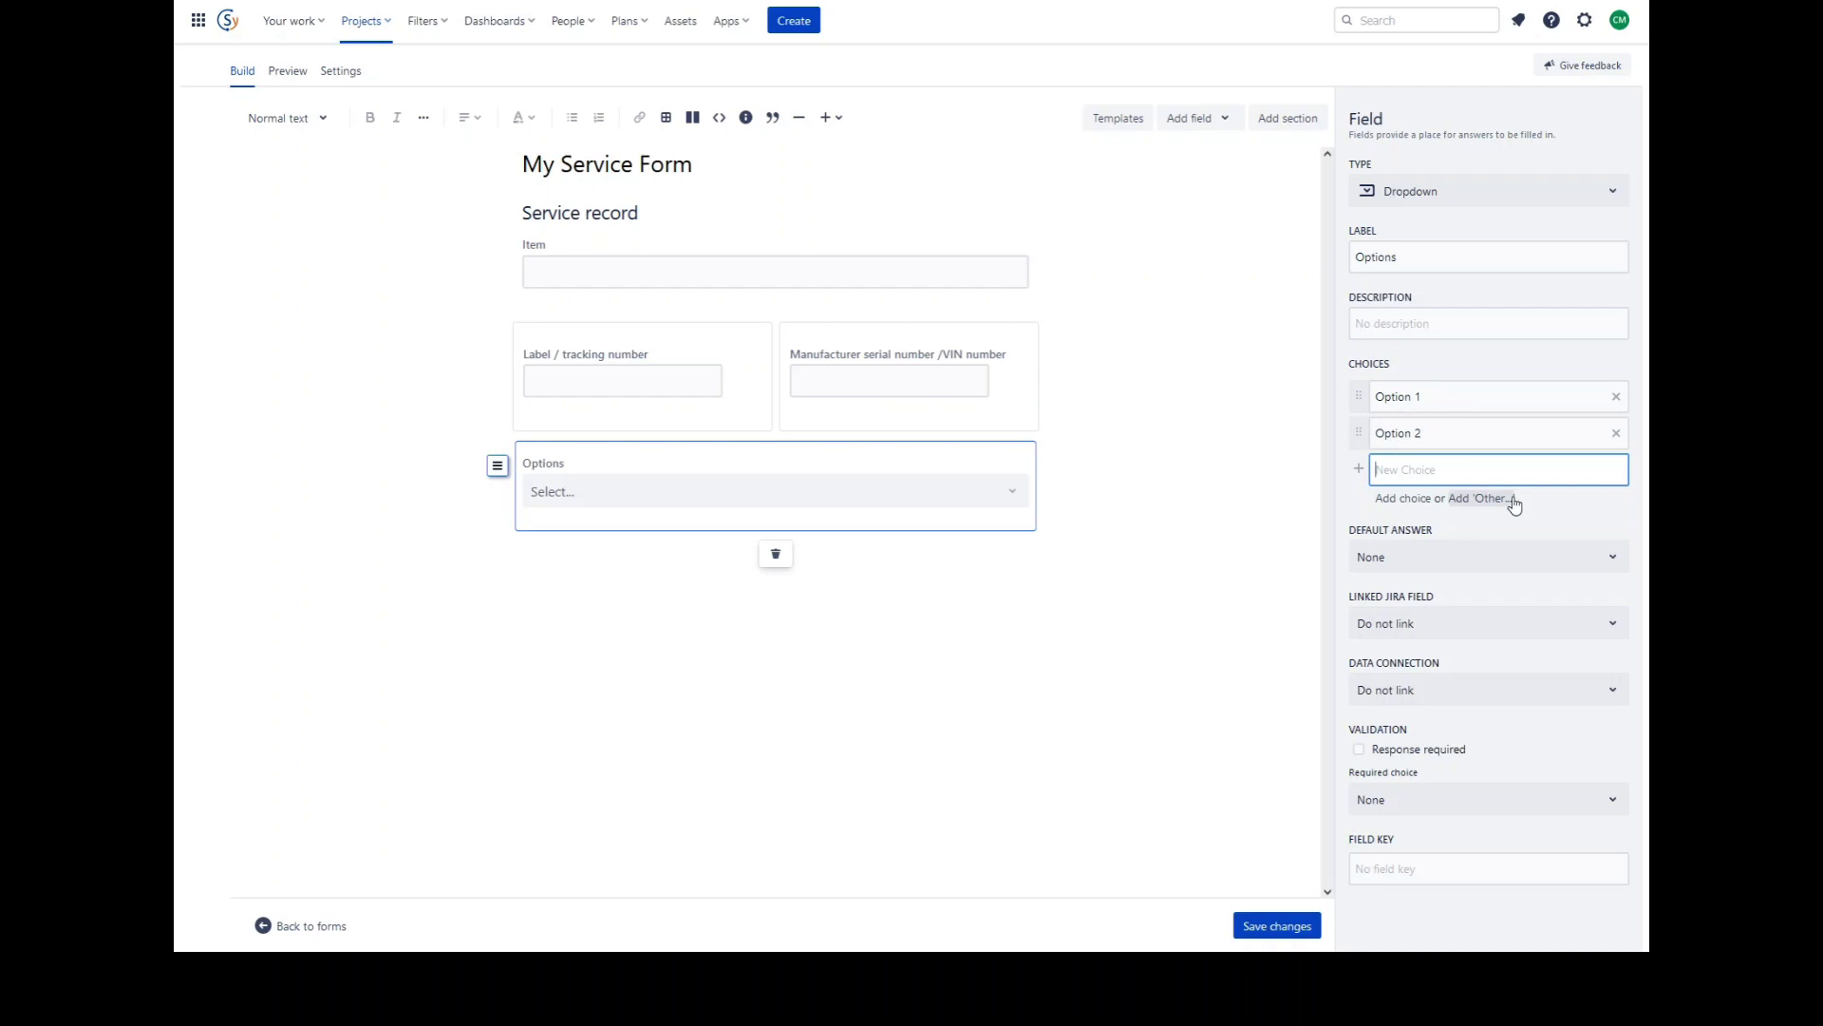
click(1481, 498)
Move the Options dropdown above the Item field.
click(631, 594)
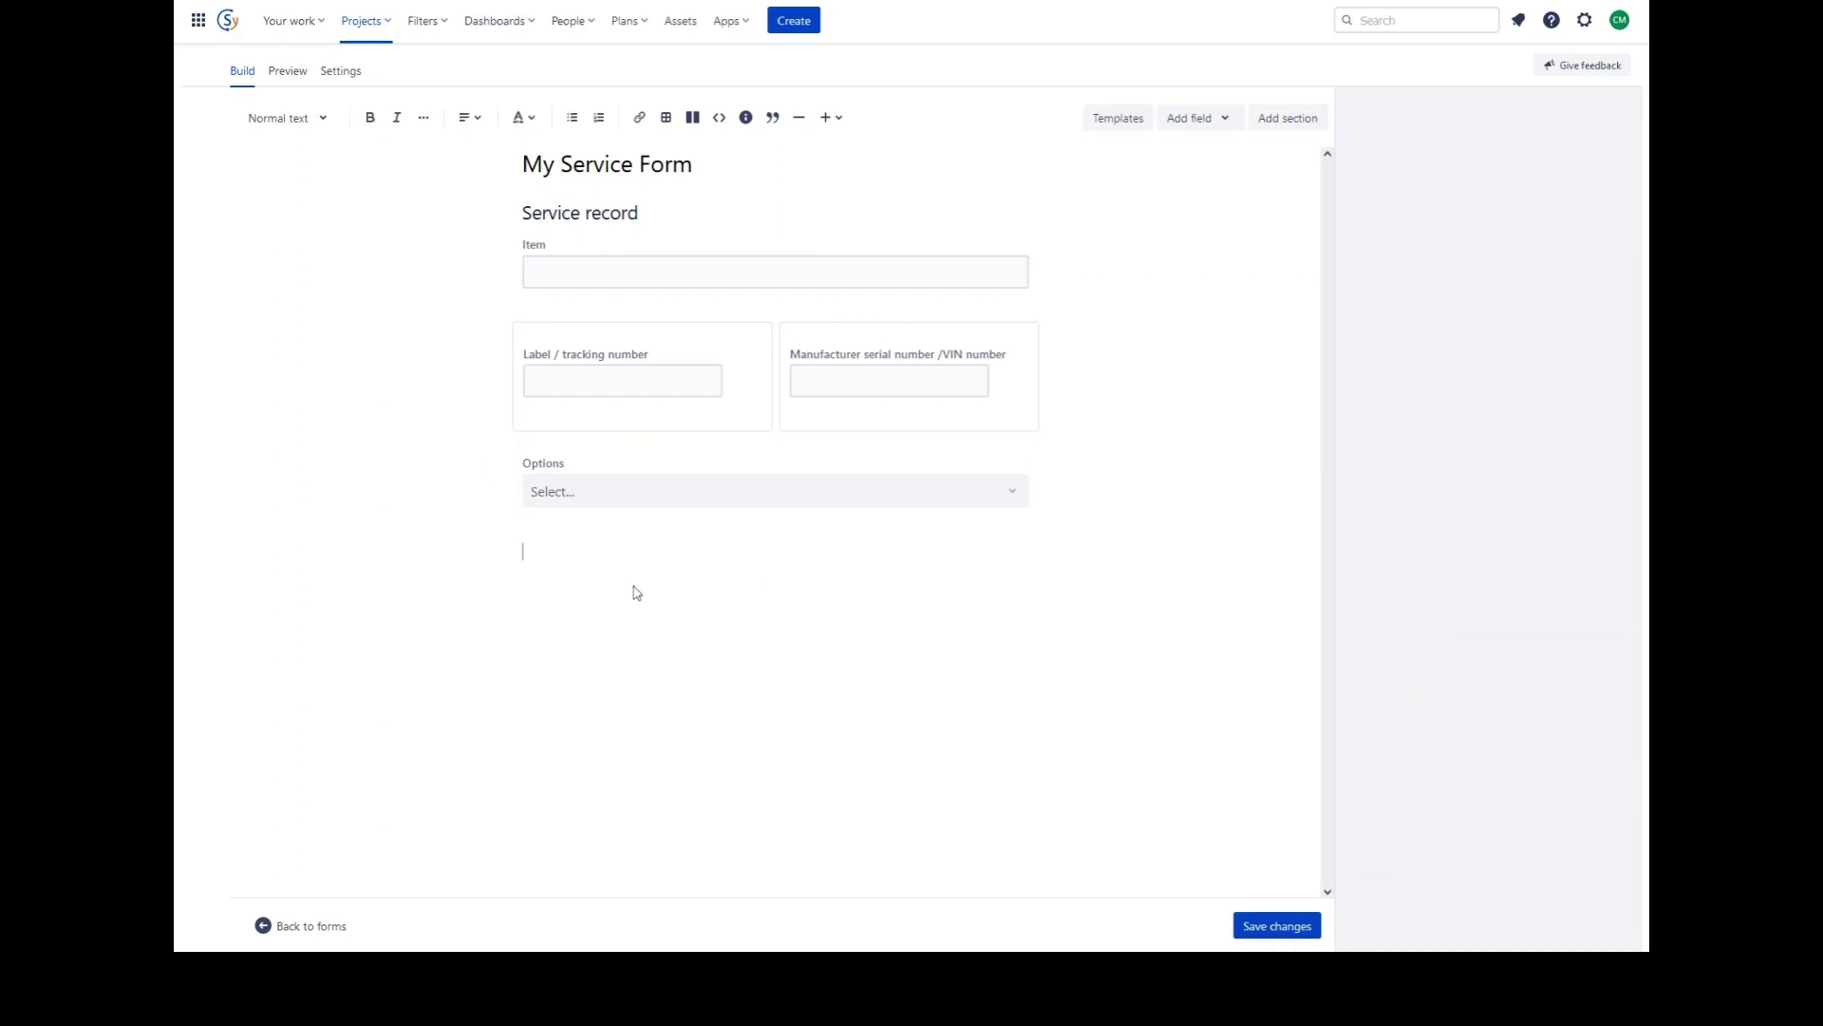
click(615, 463)
drag(496, 440, 553, 251)
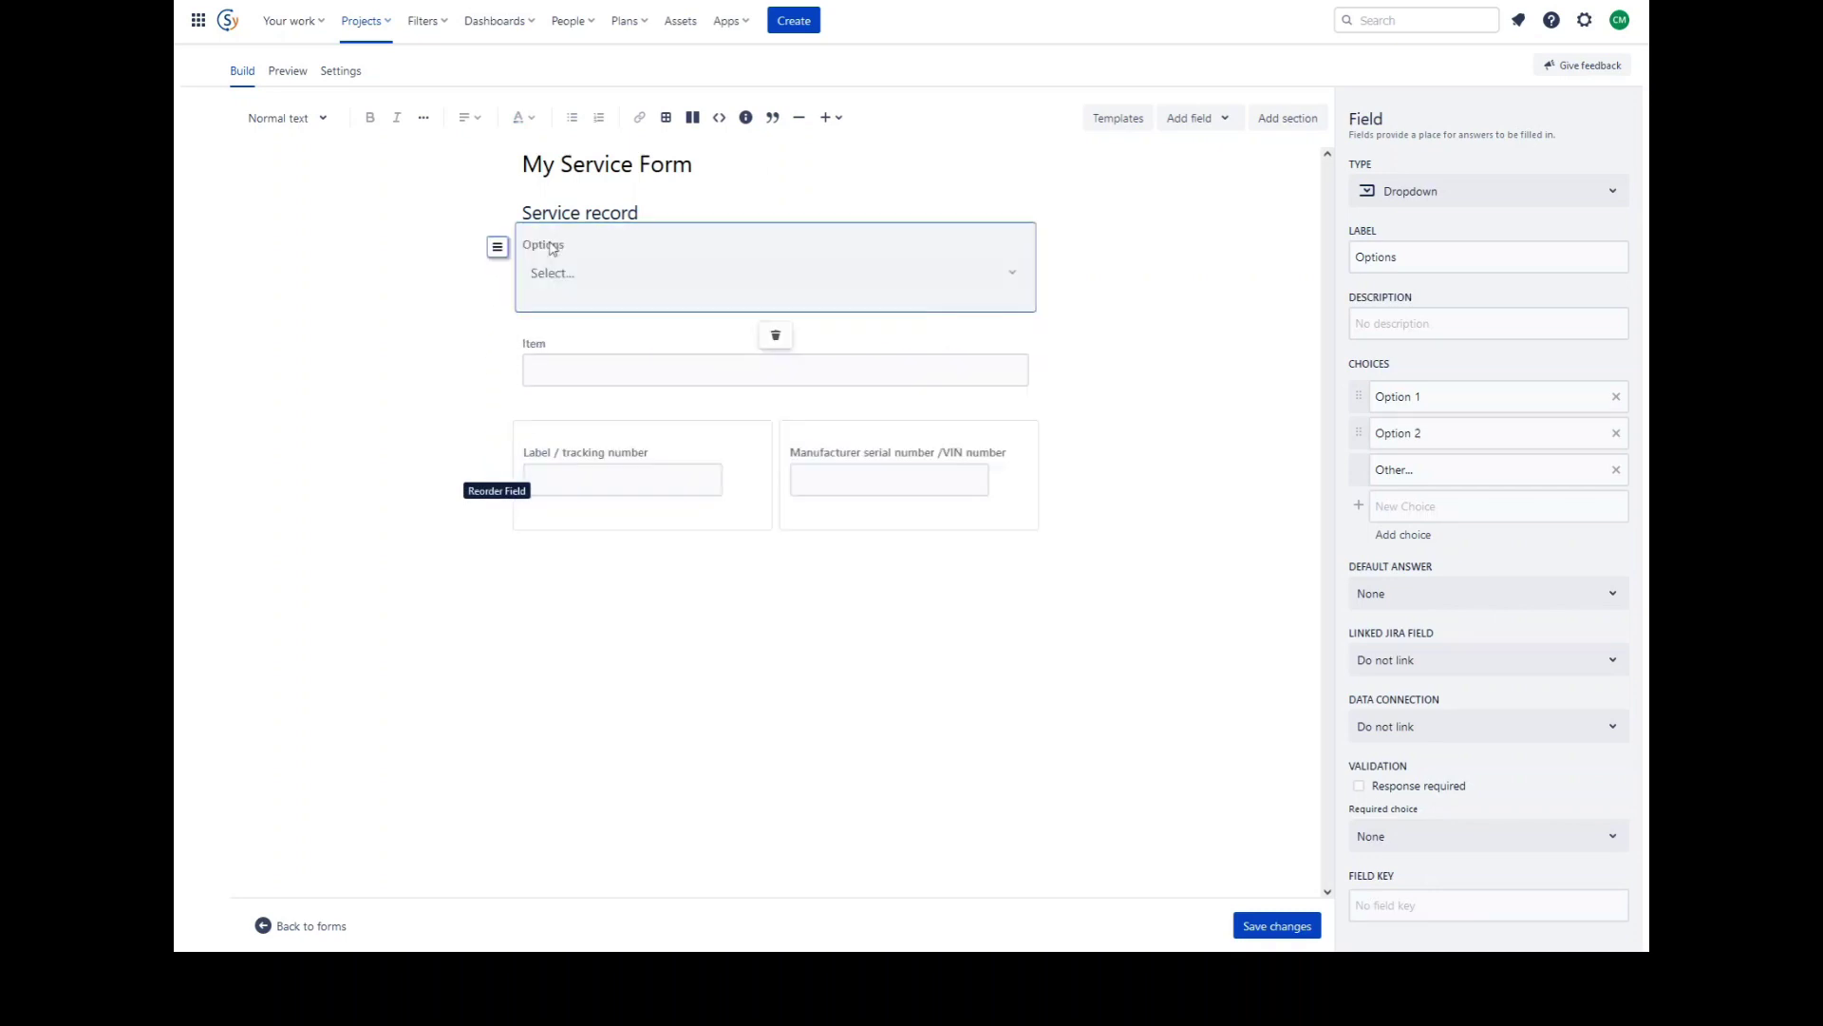
click(725, 556)
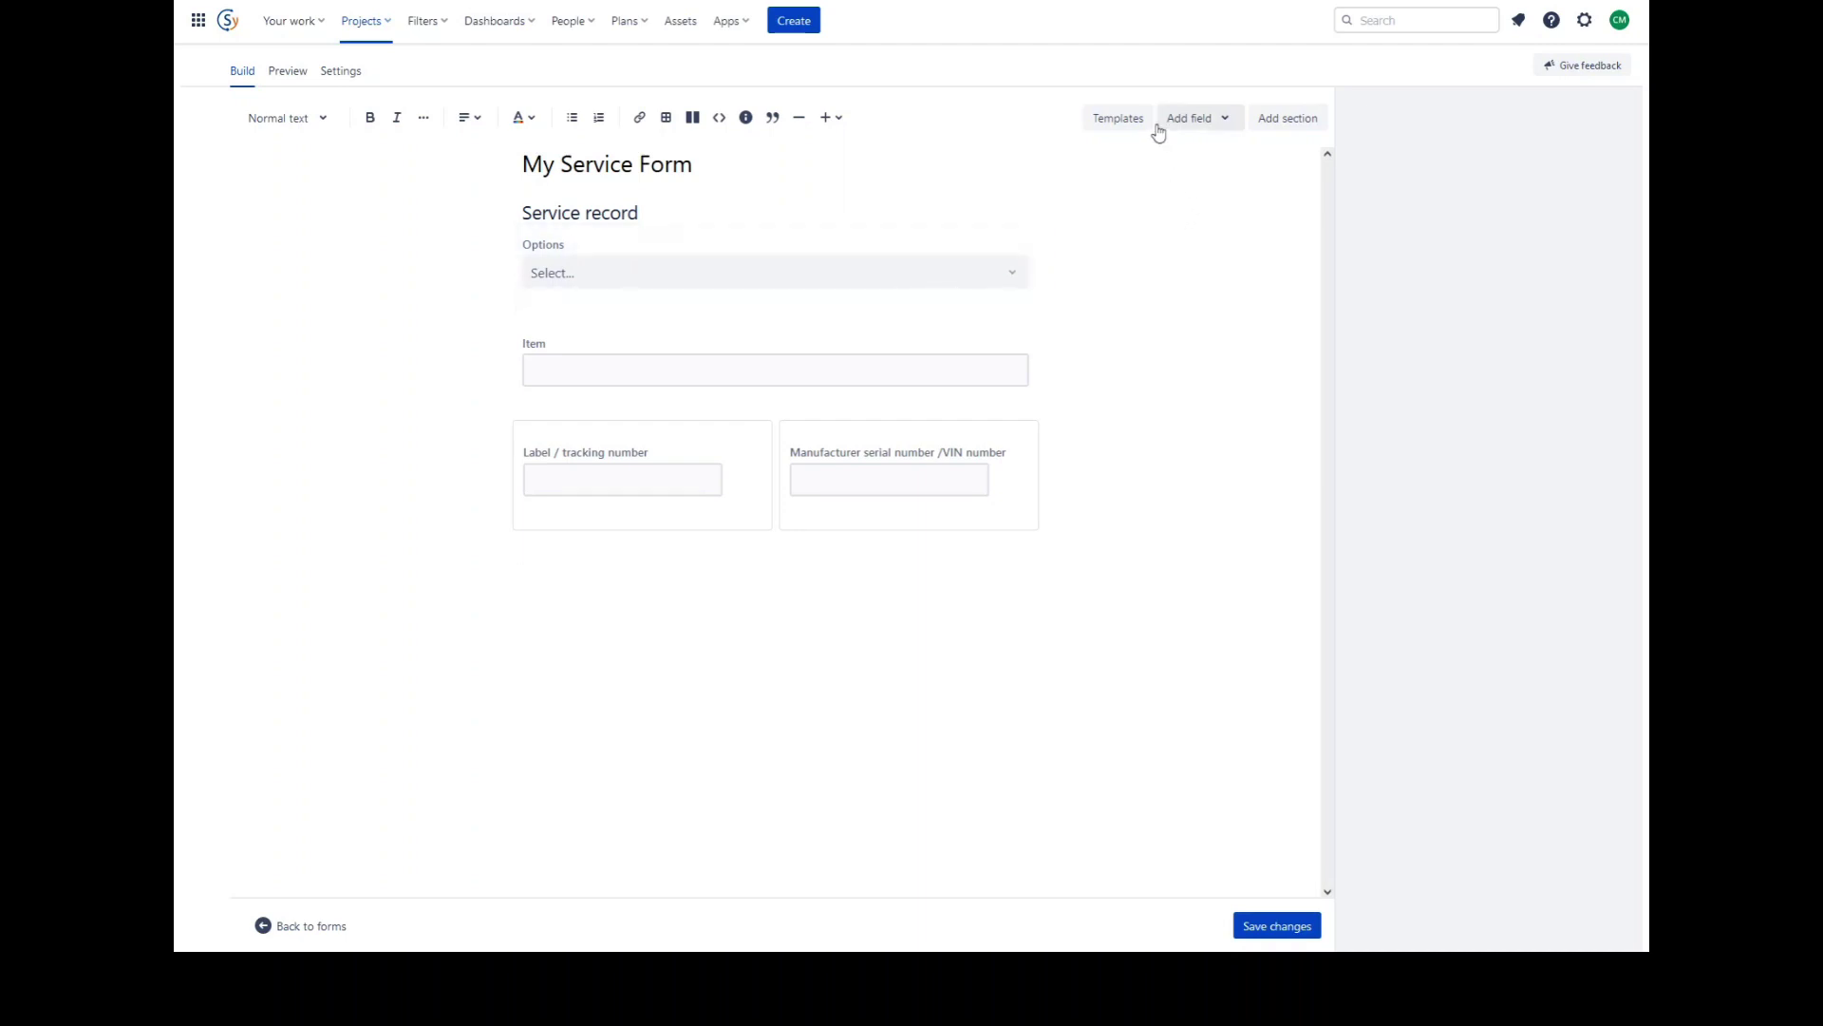
Add a section named 'Hide', shown conditionally based on the Options field.
click(1289, 124)
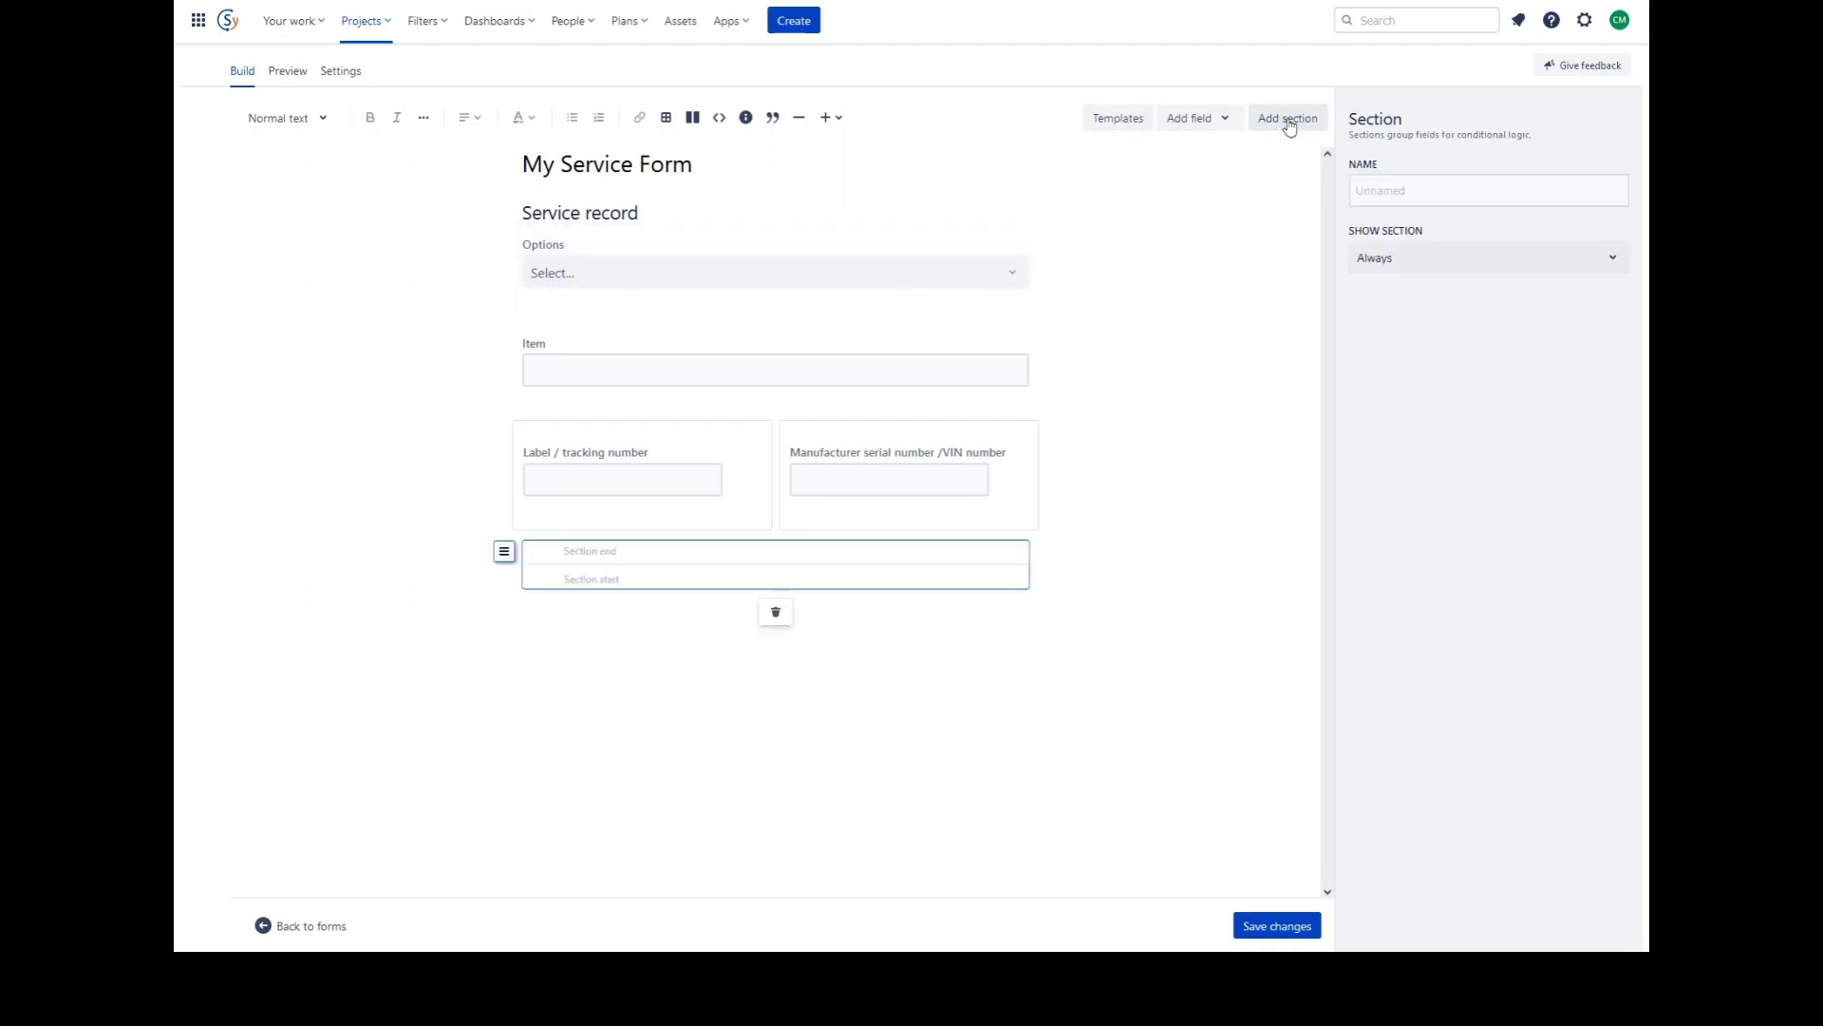
click(1438, 192)
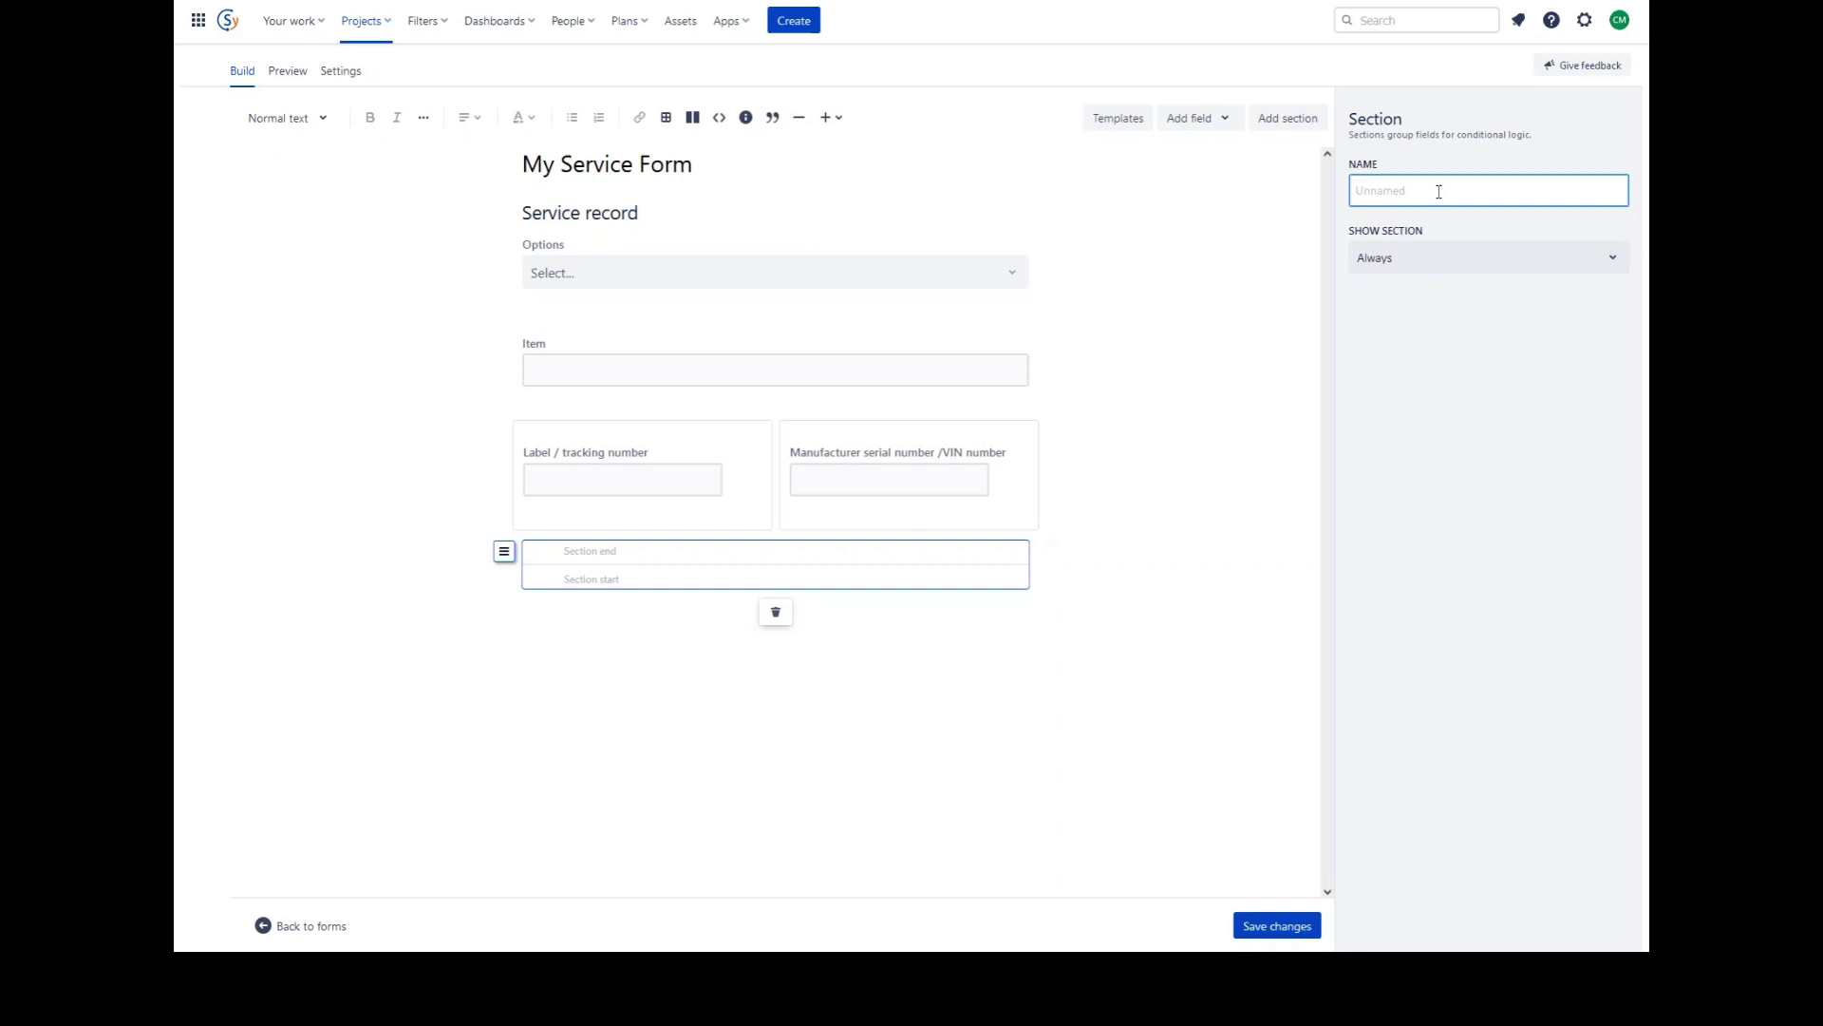
text(Hide)
click(1437, 258)
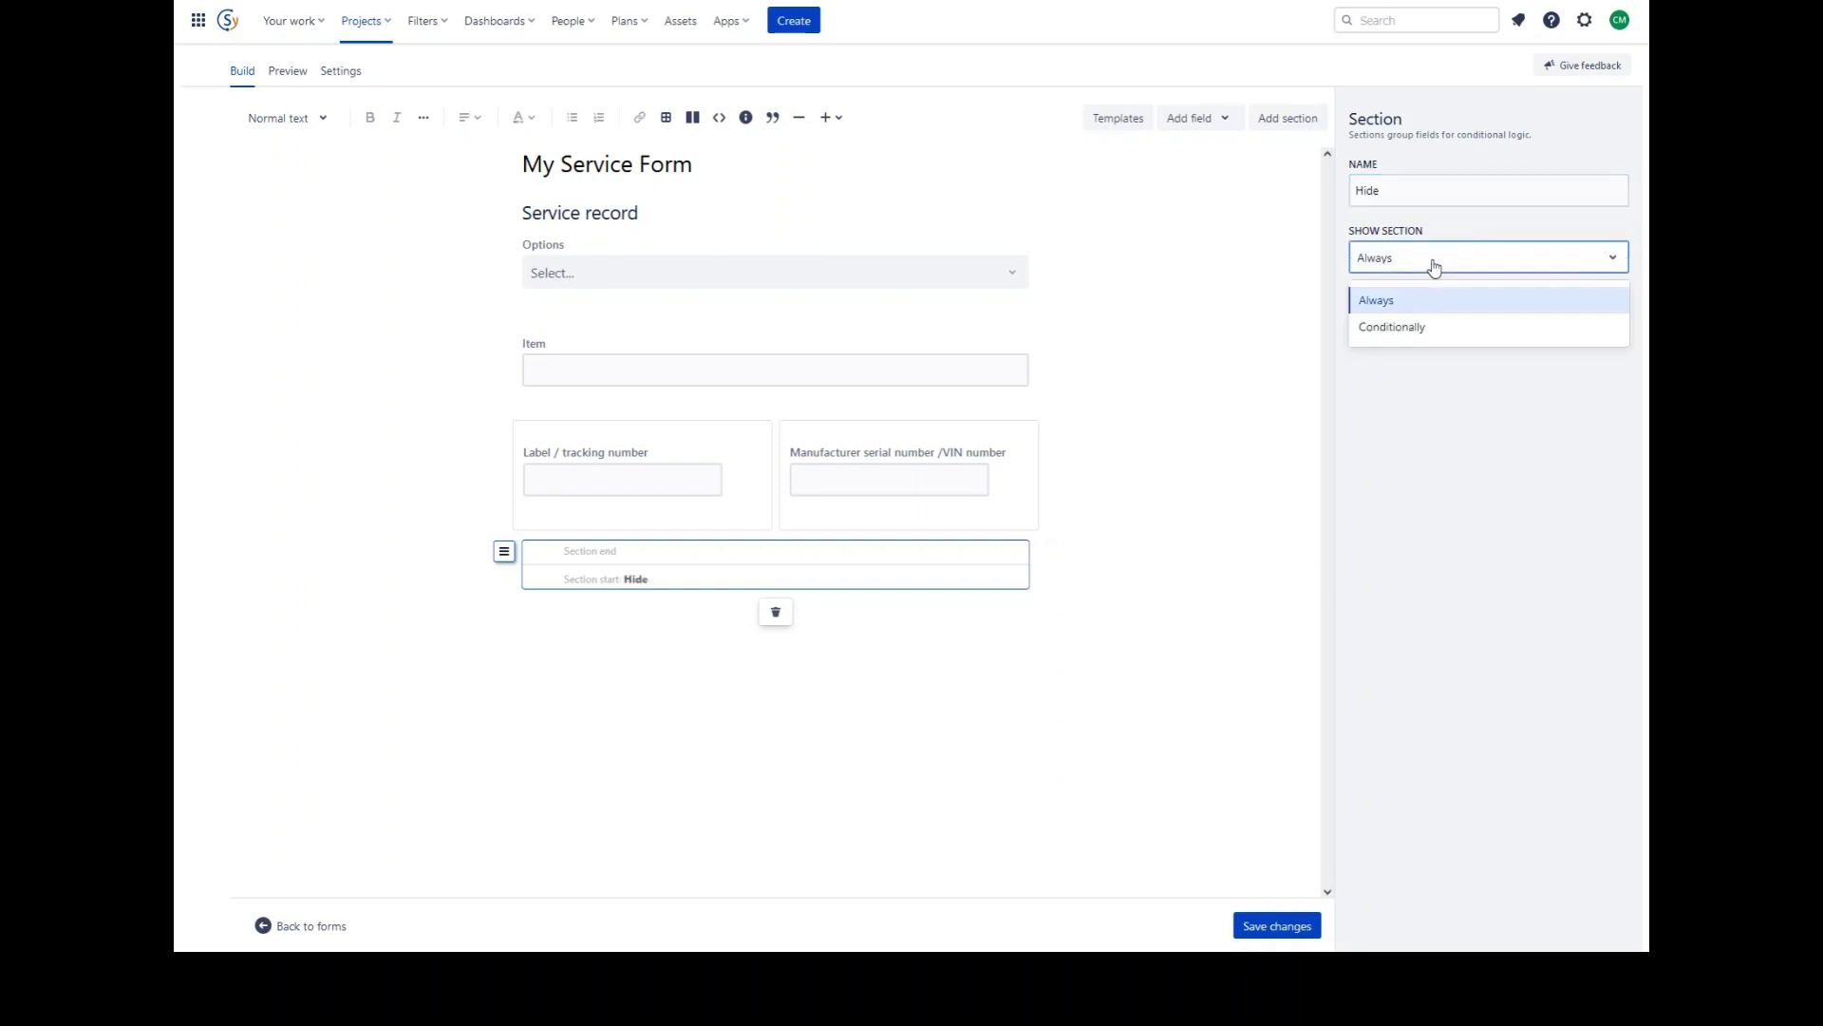
click(1407, 331)
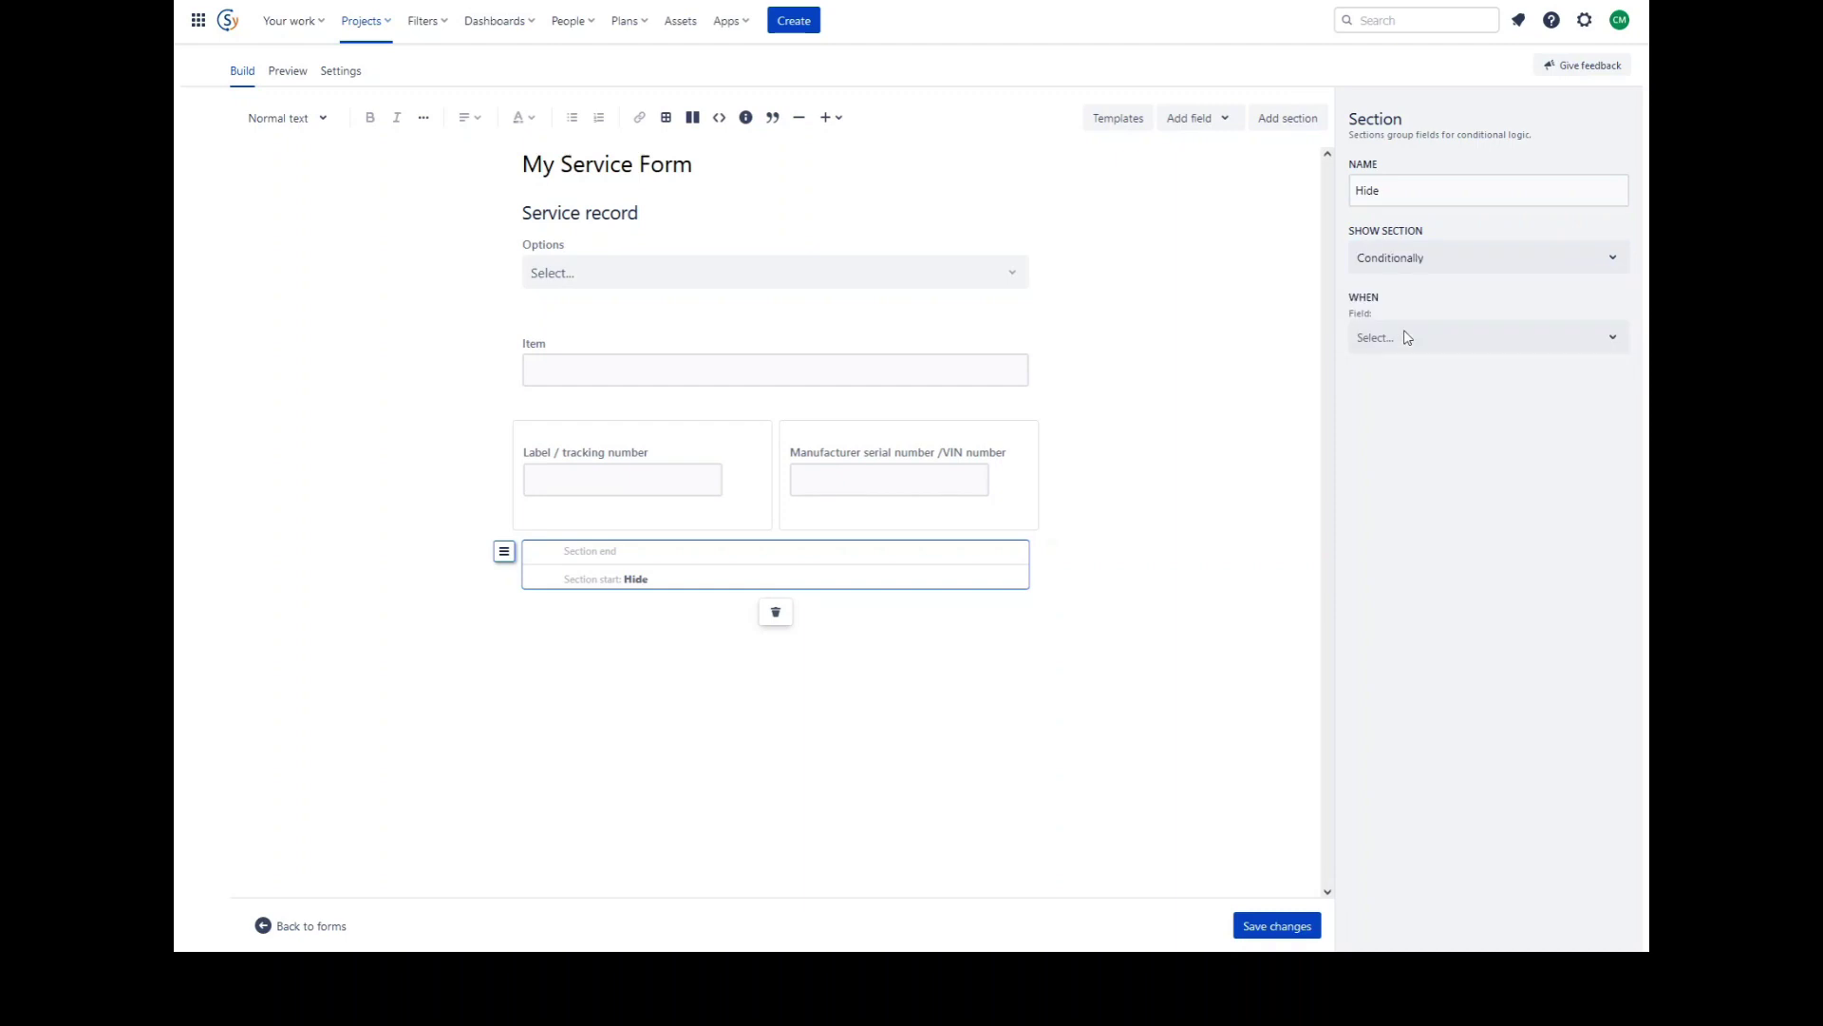
click(1404, 339)
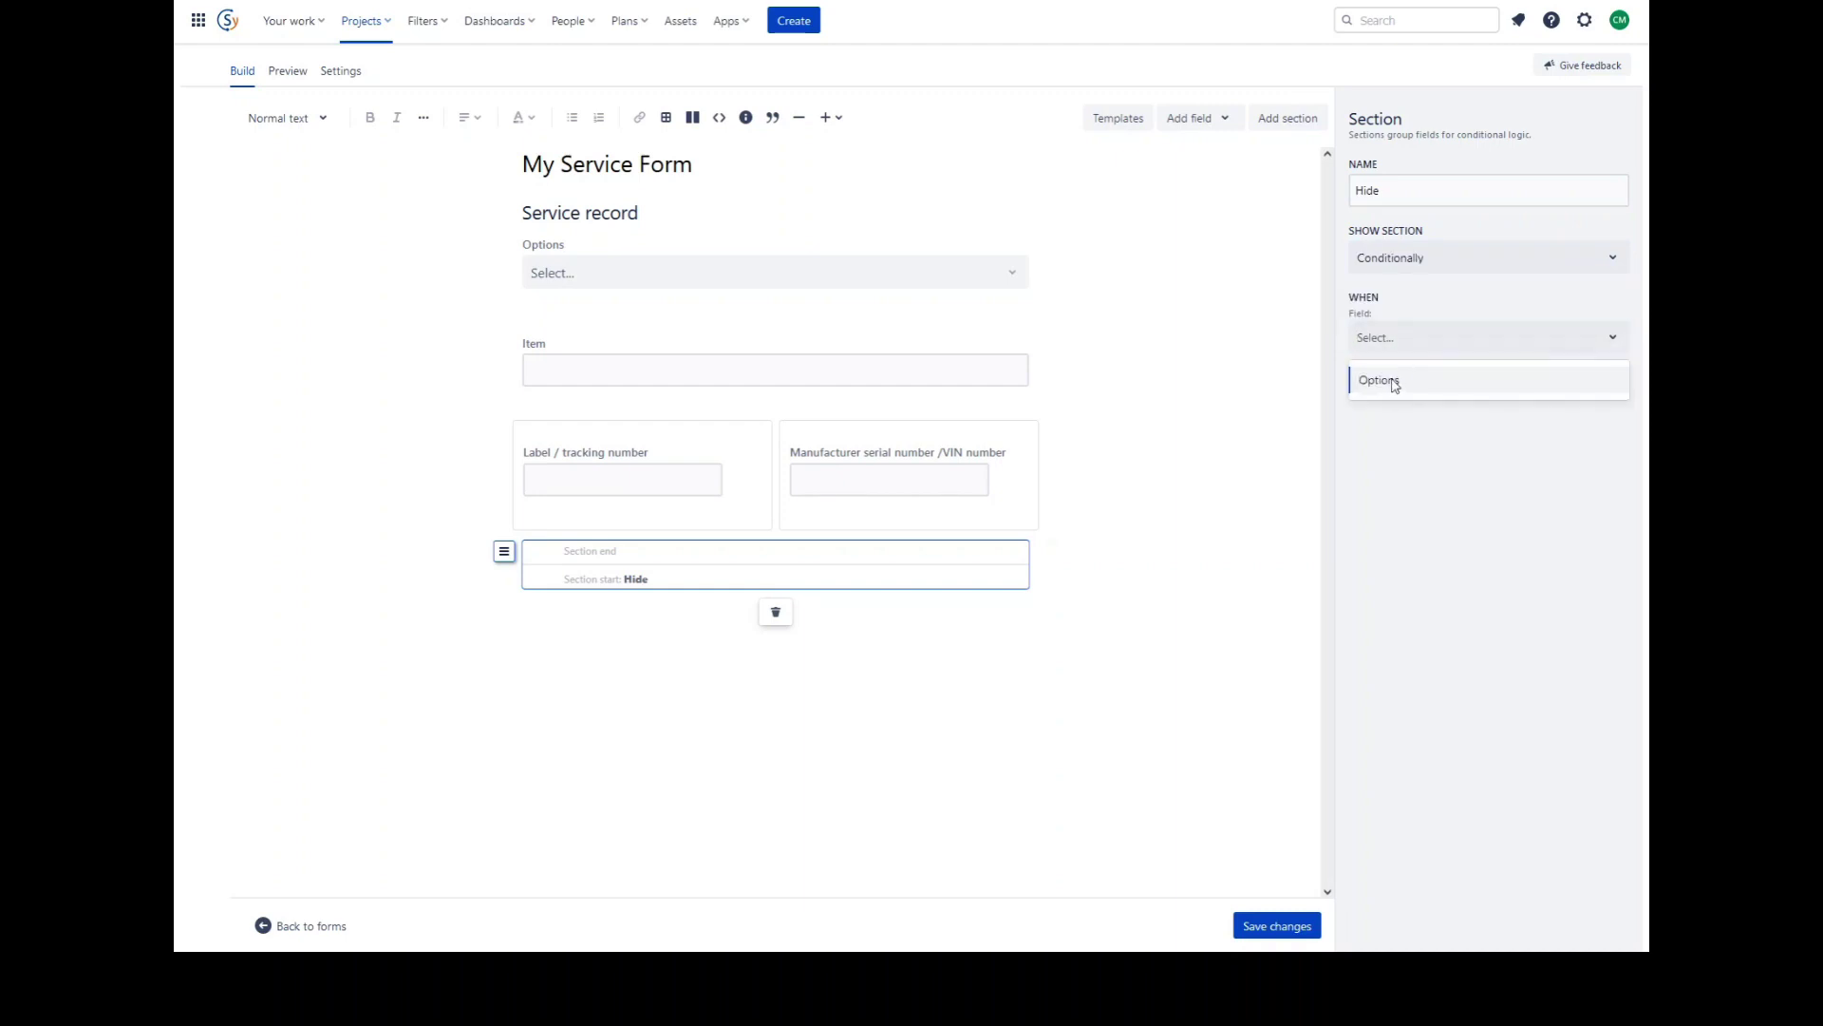
click(1394, 382)
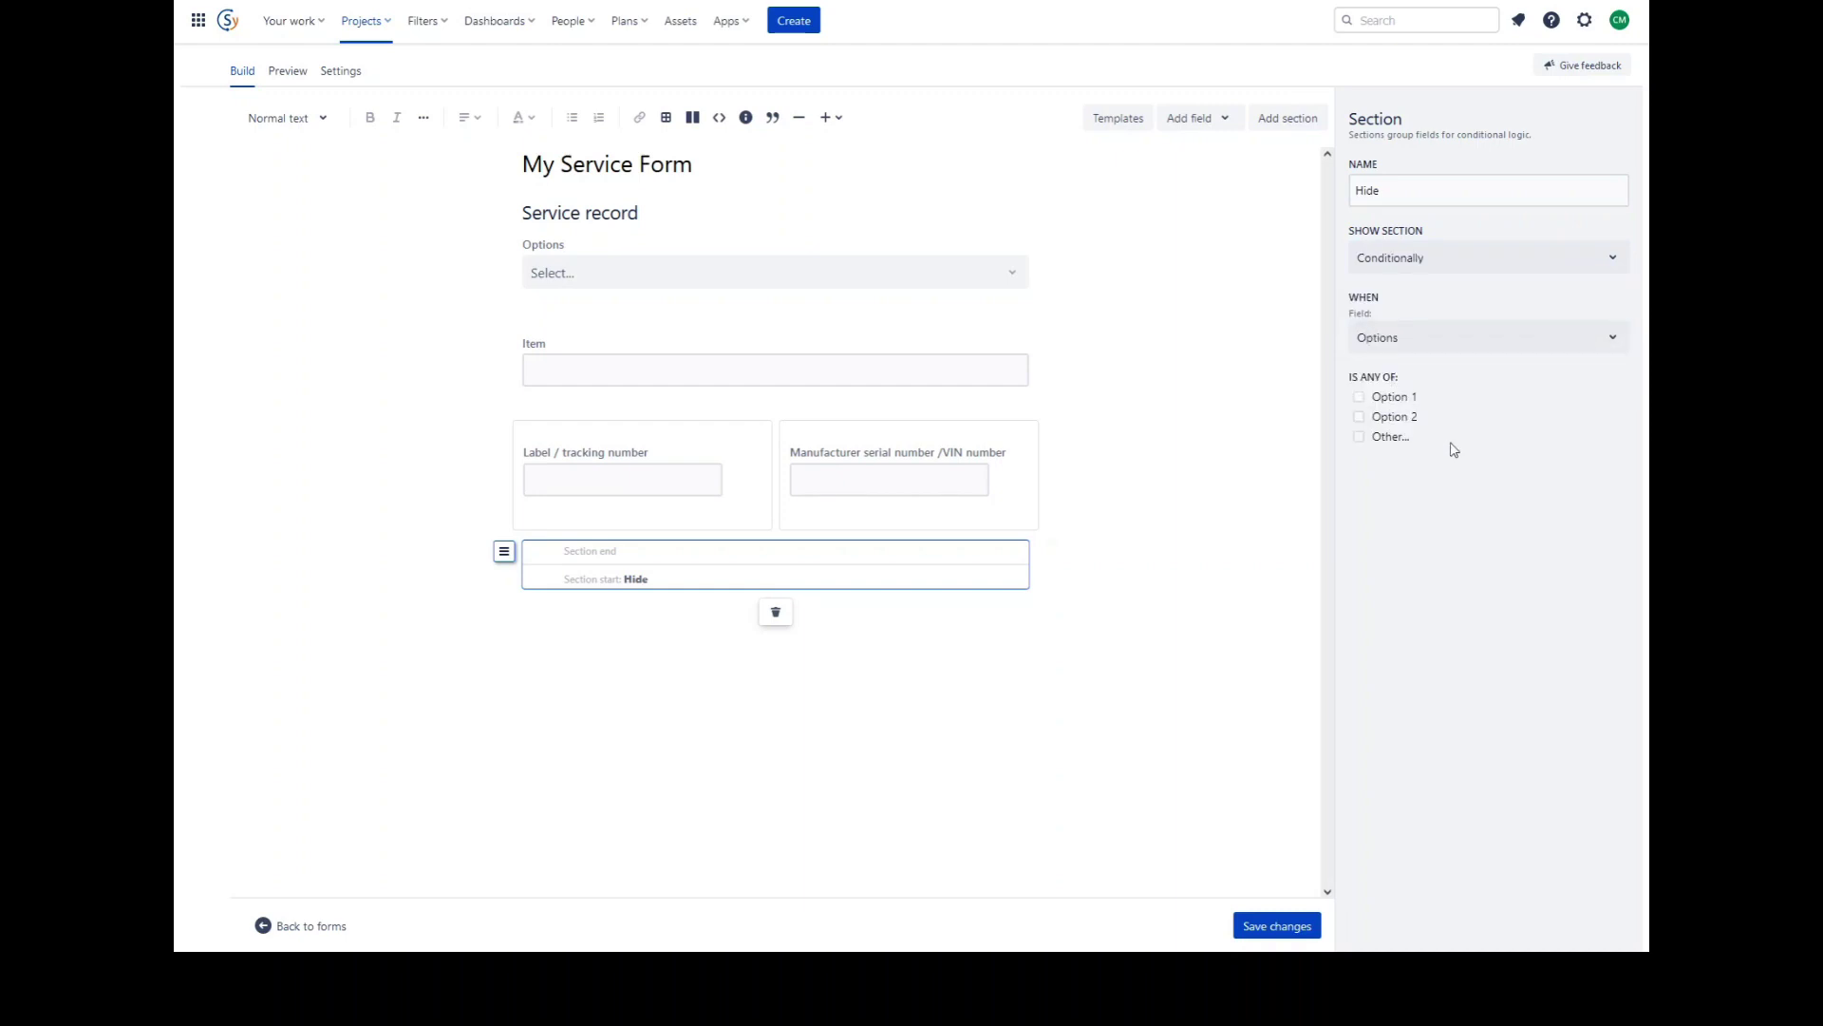
Make Hide show on Option 2 and move the label/serial-number layout into it.
click(1360, 417)
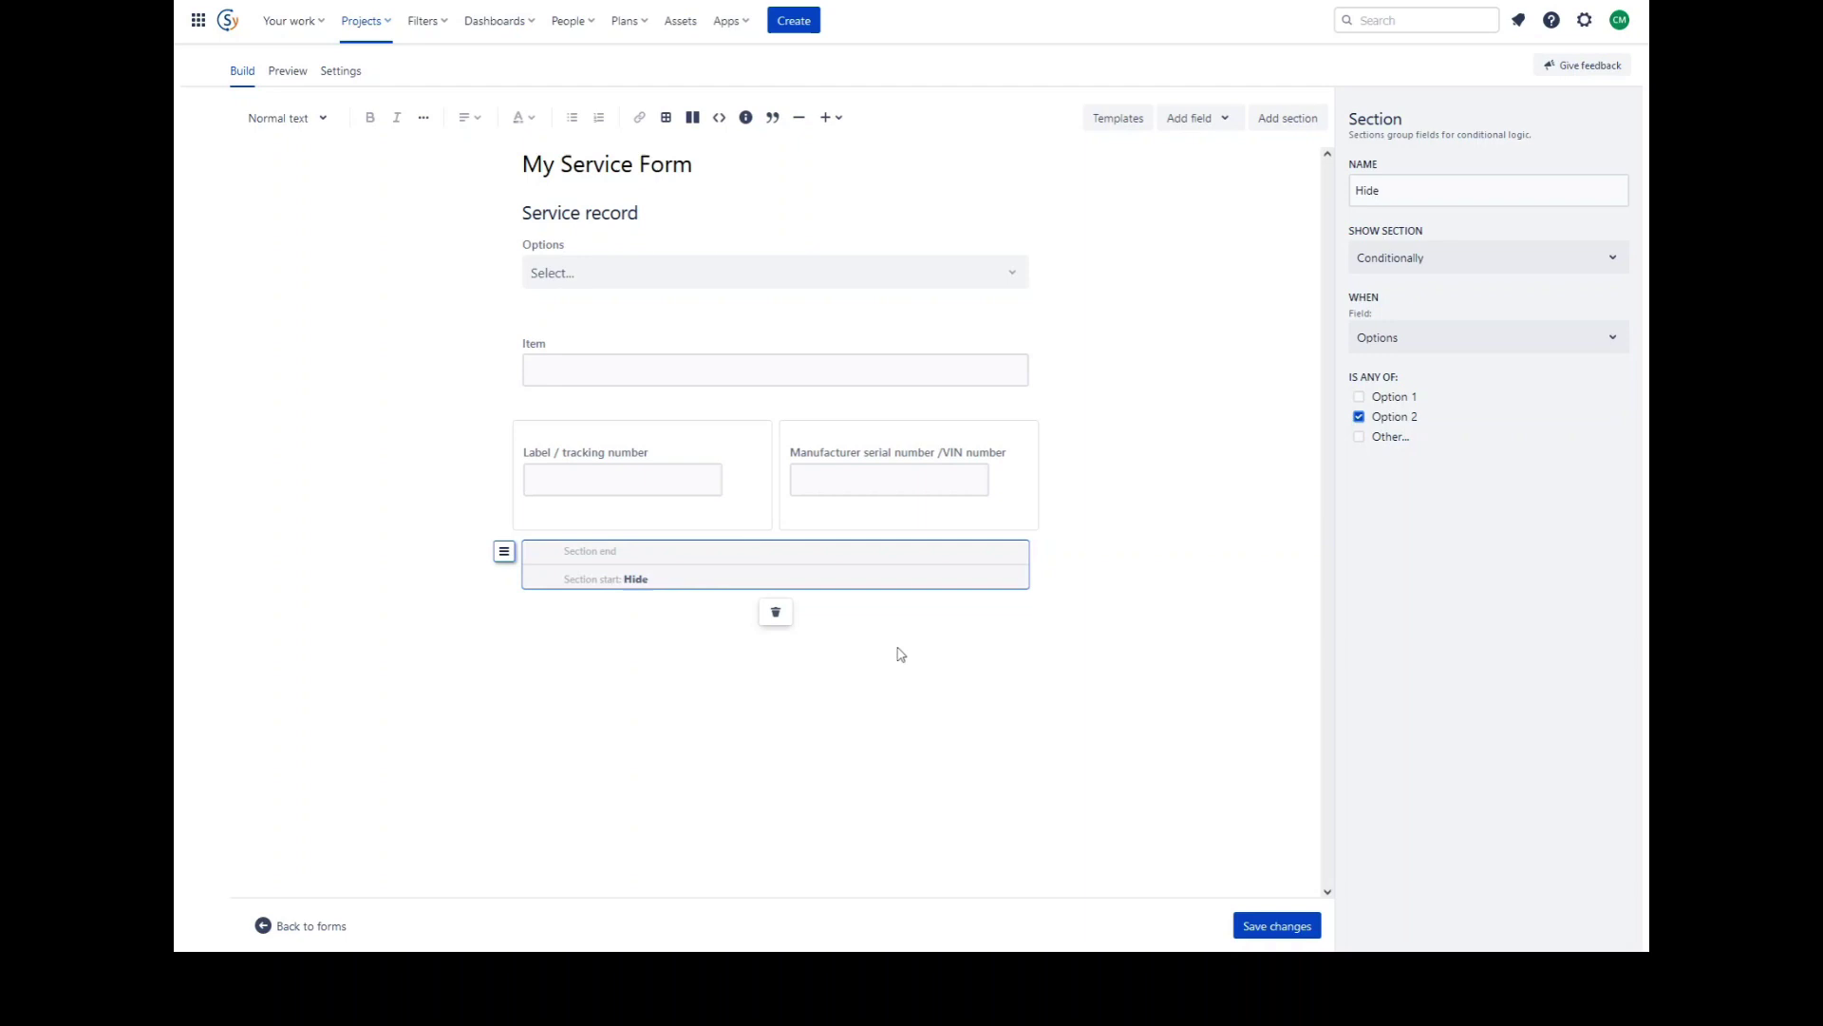
click(1182, 728)
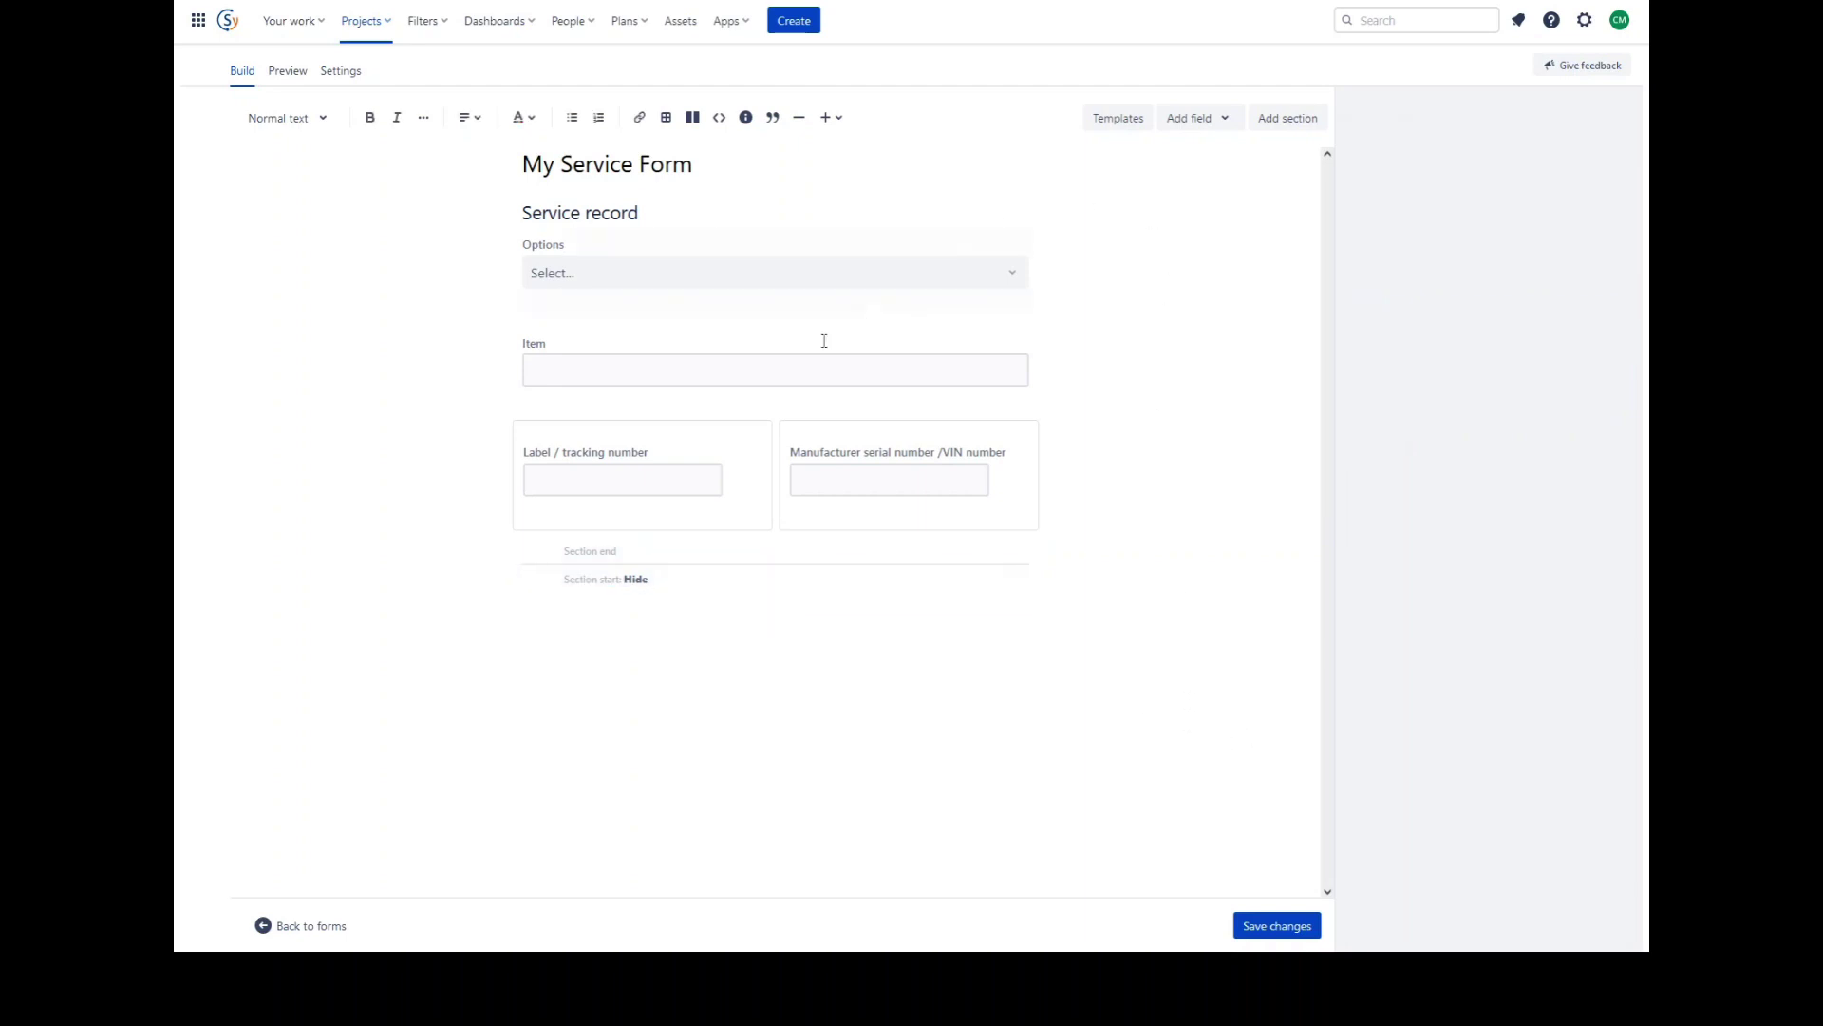
click(774, 443)
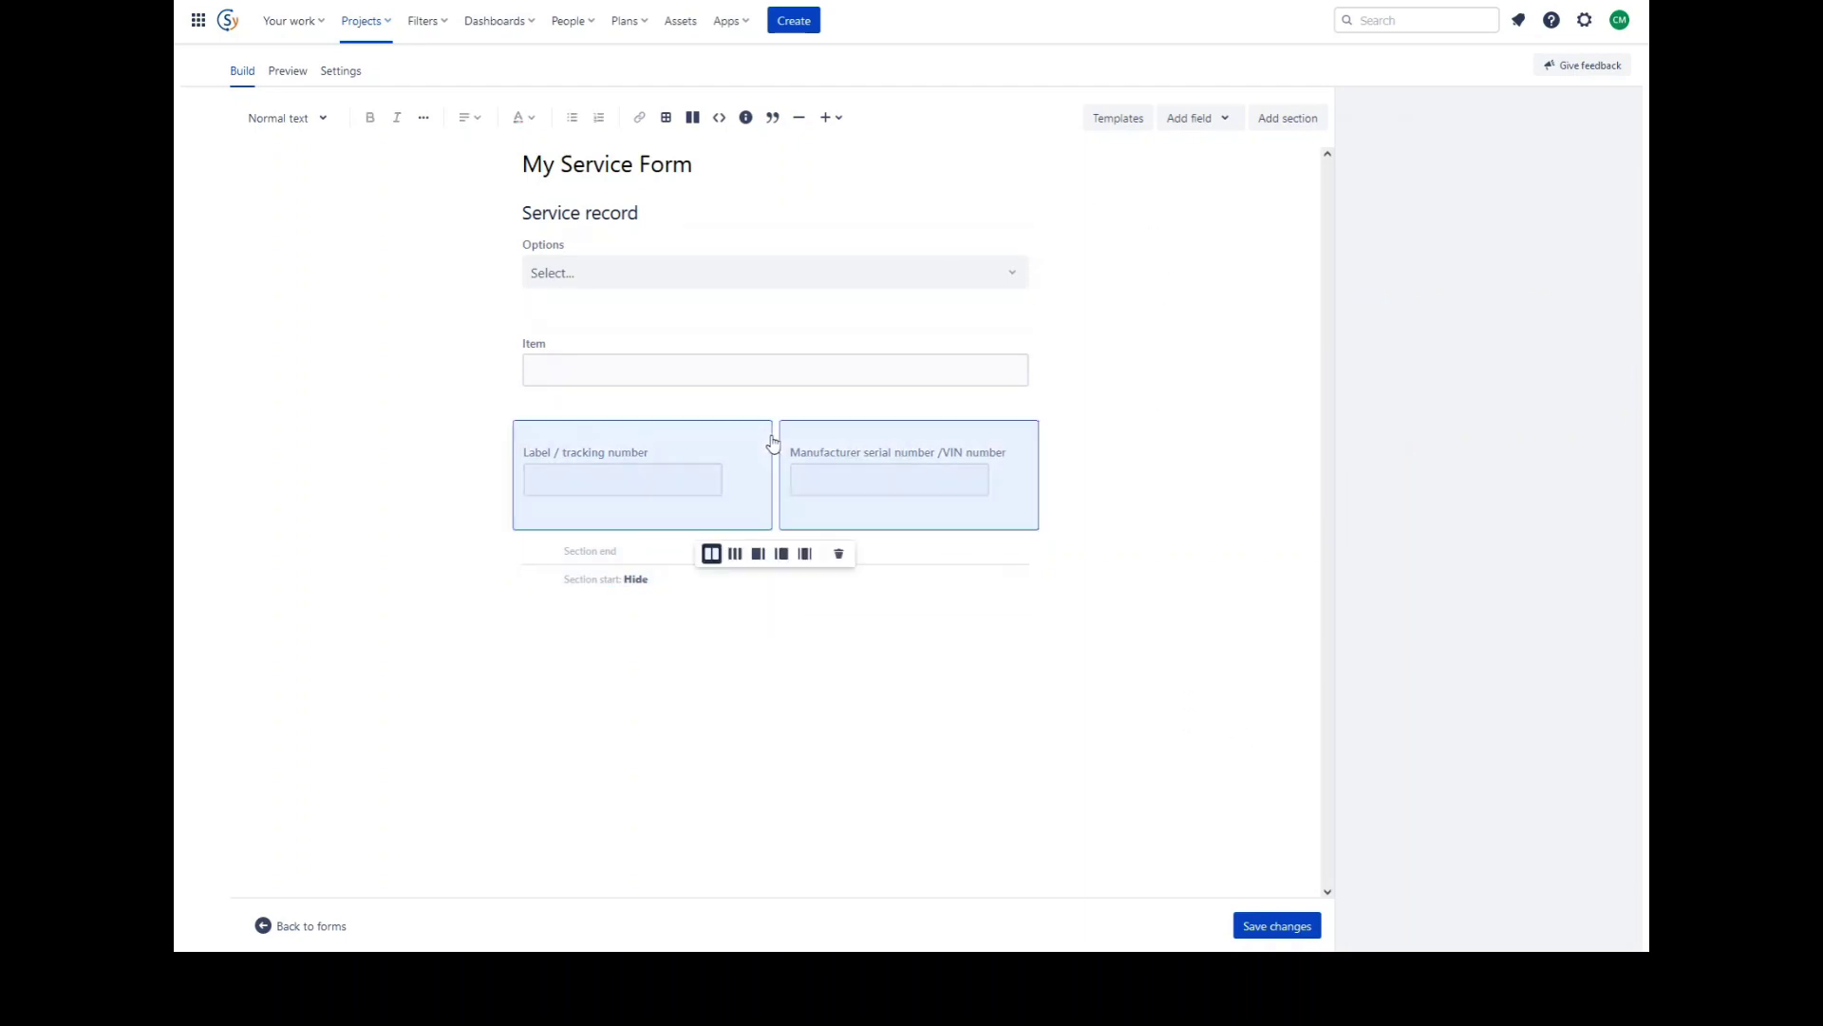
drag(782, 491, 773, 656)
click(732, 716)
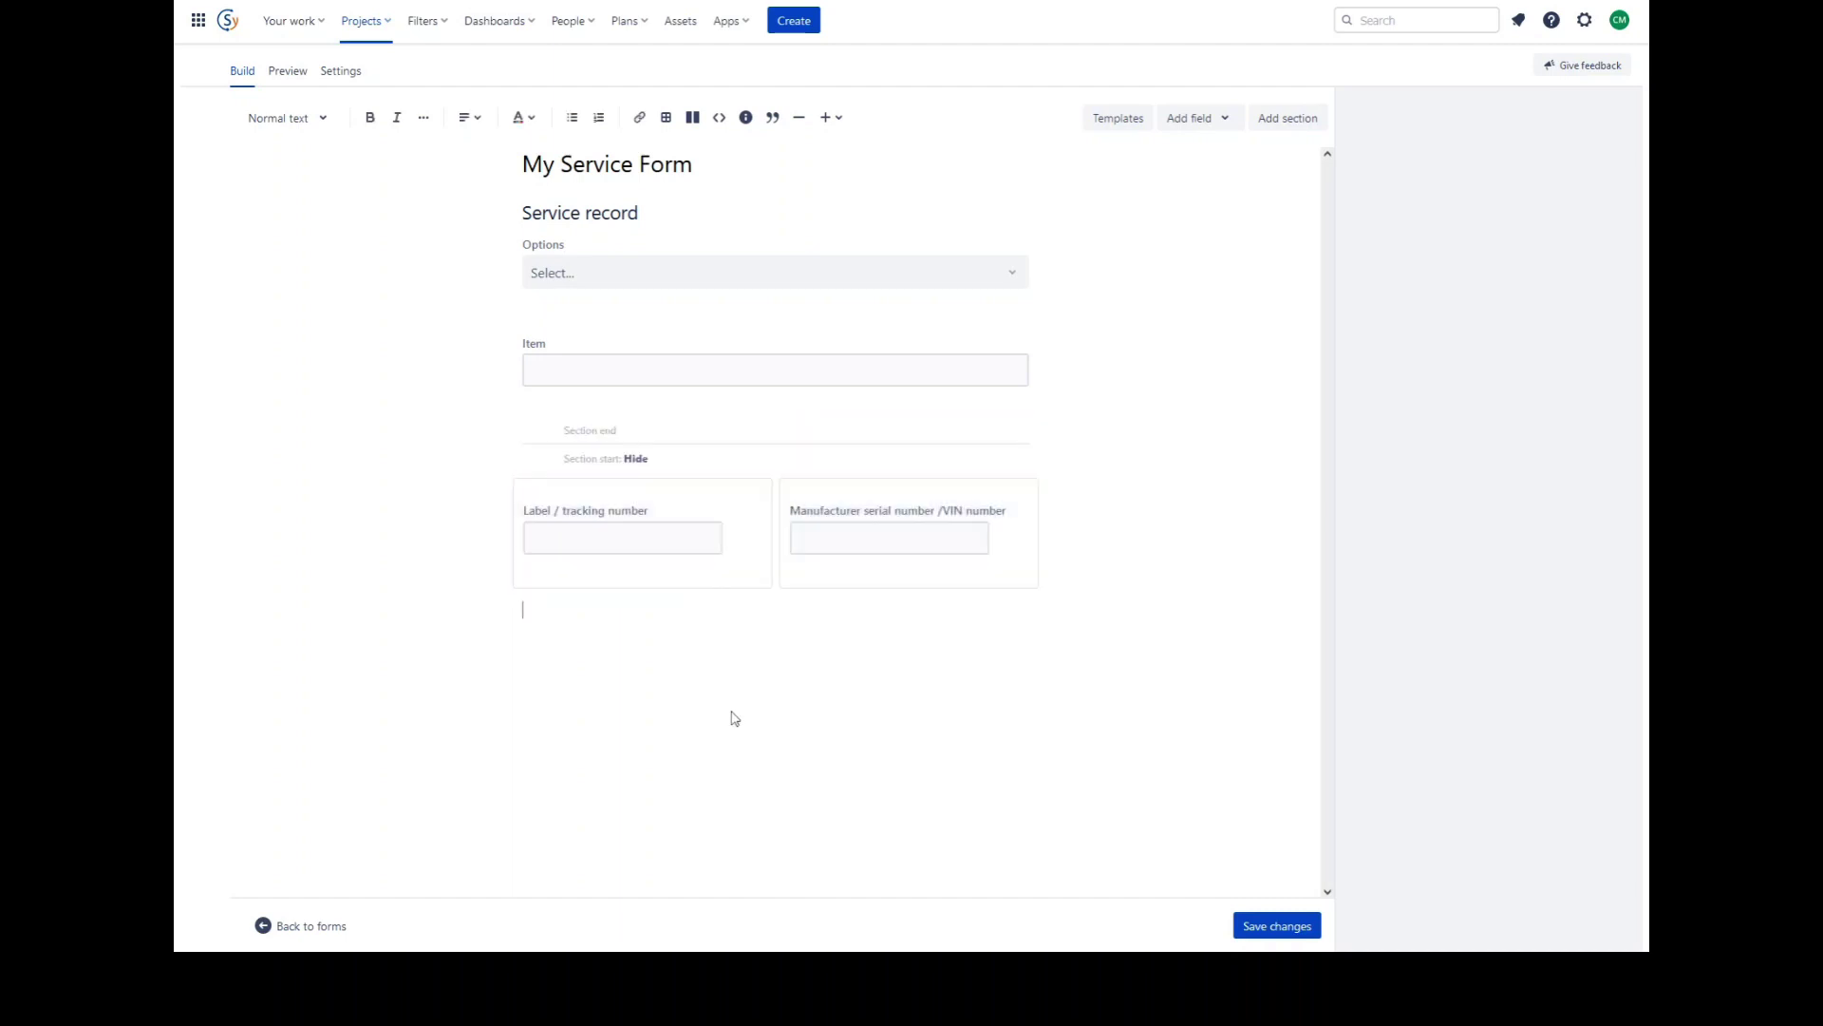
click(653, 459)
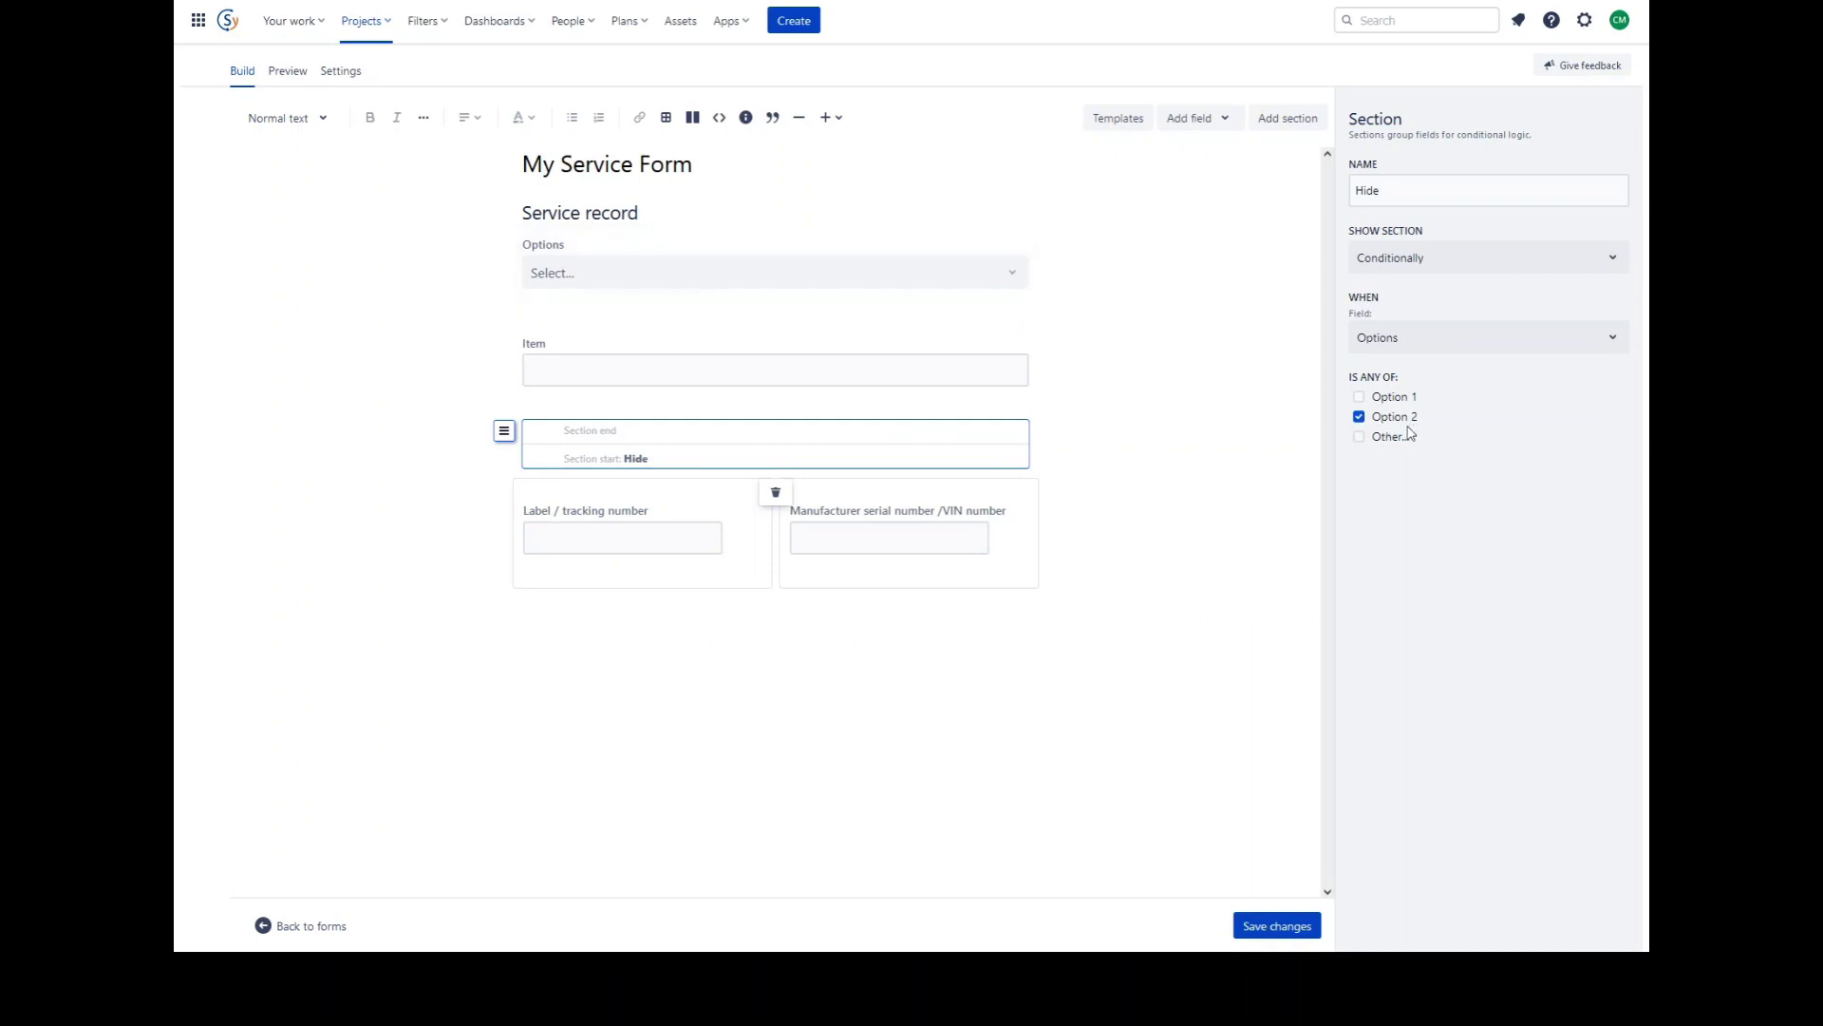
click(997, 767)
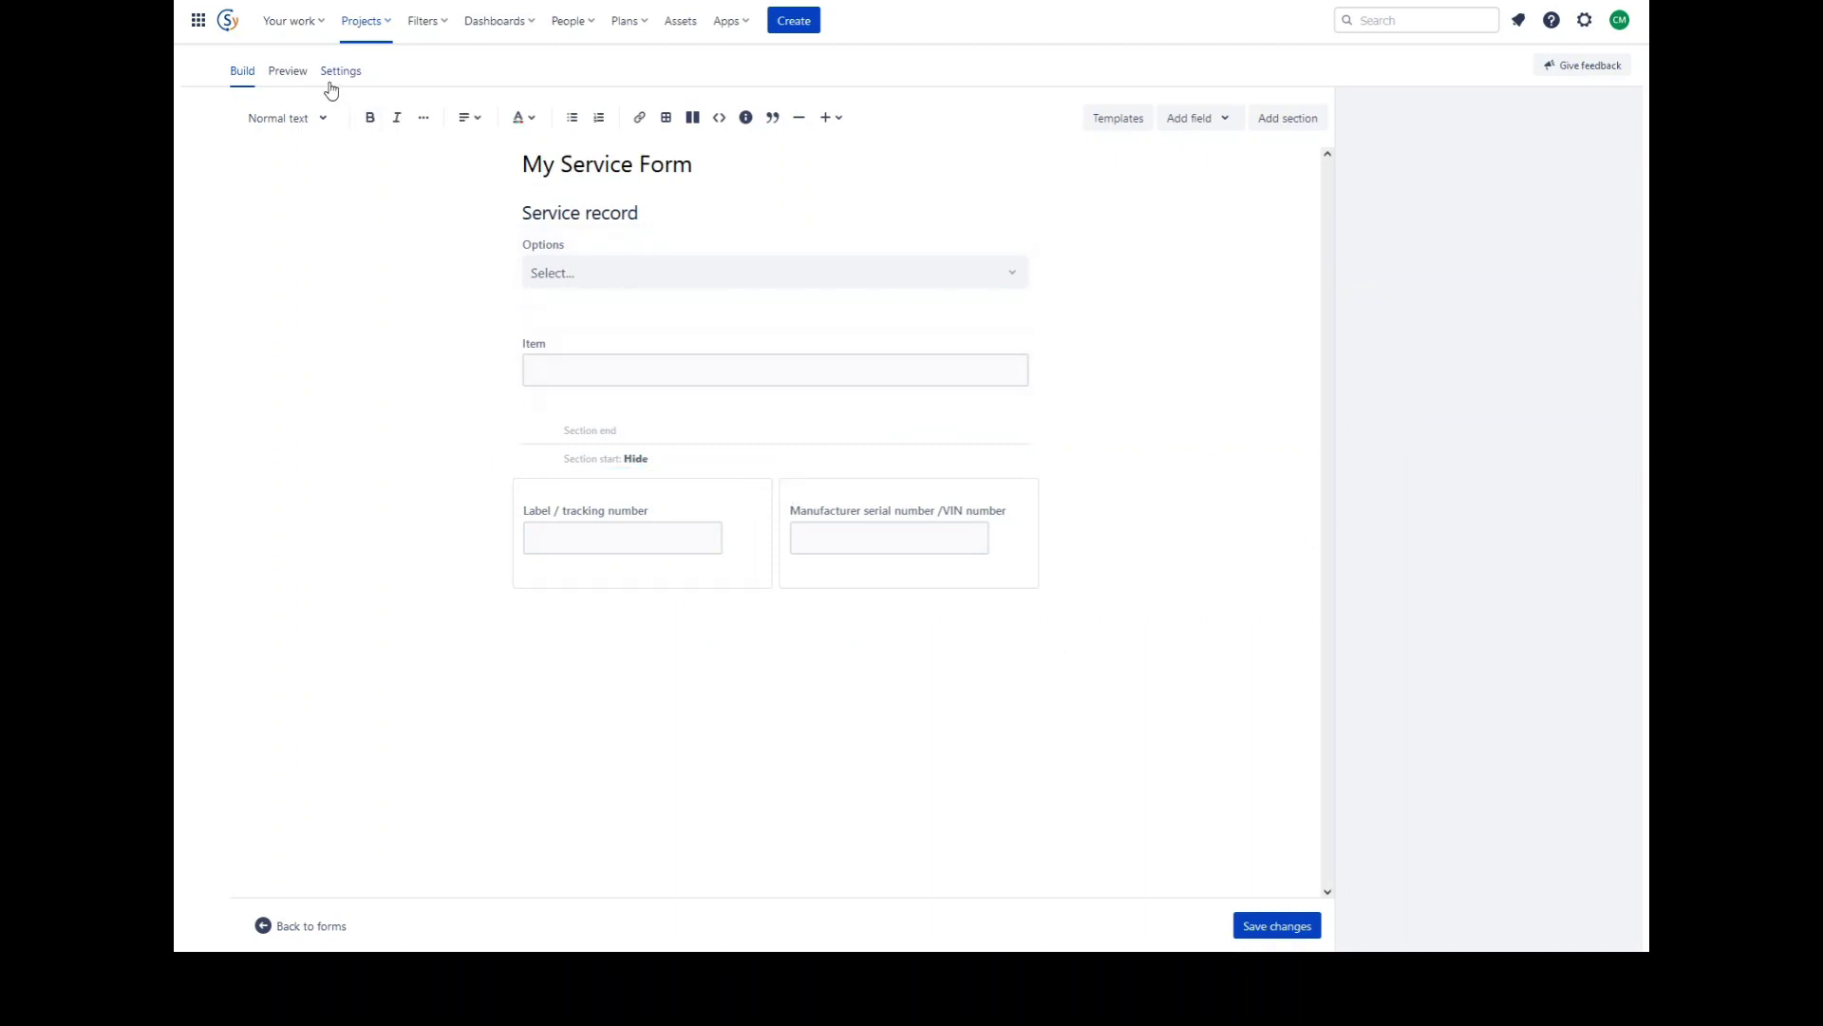
Preview the form and choose Option 2 in Options to reveal the hidden fields.
click(292, 76)
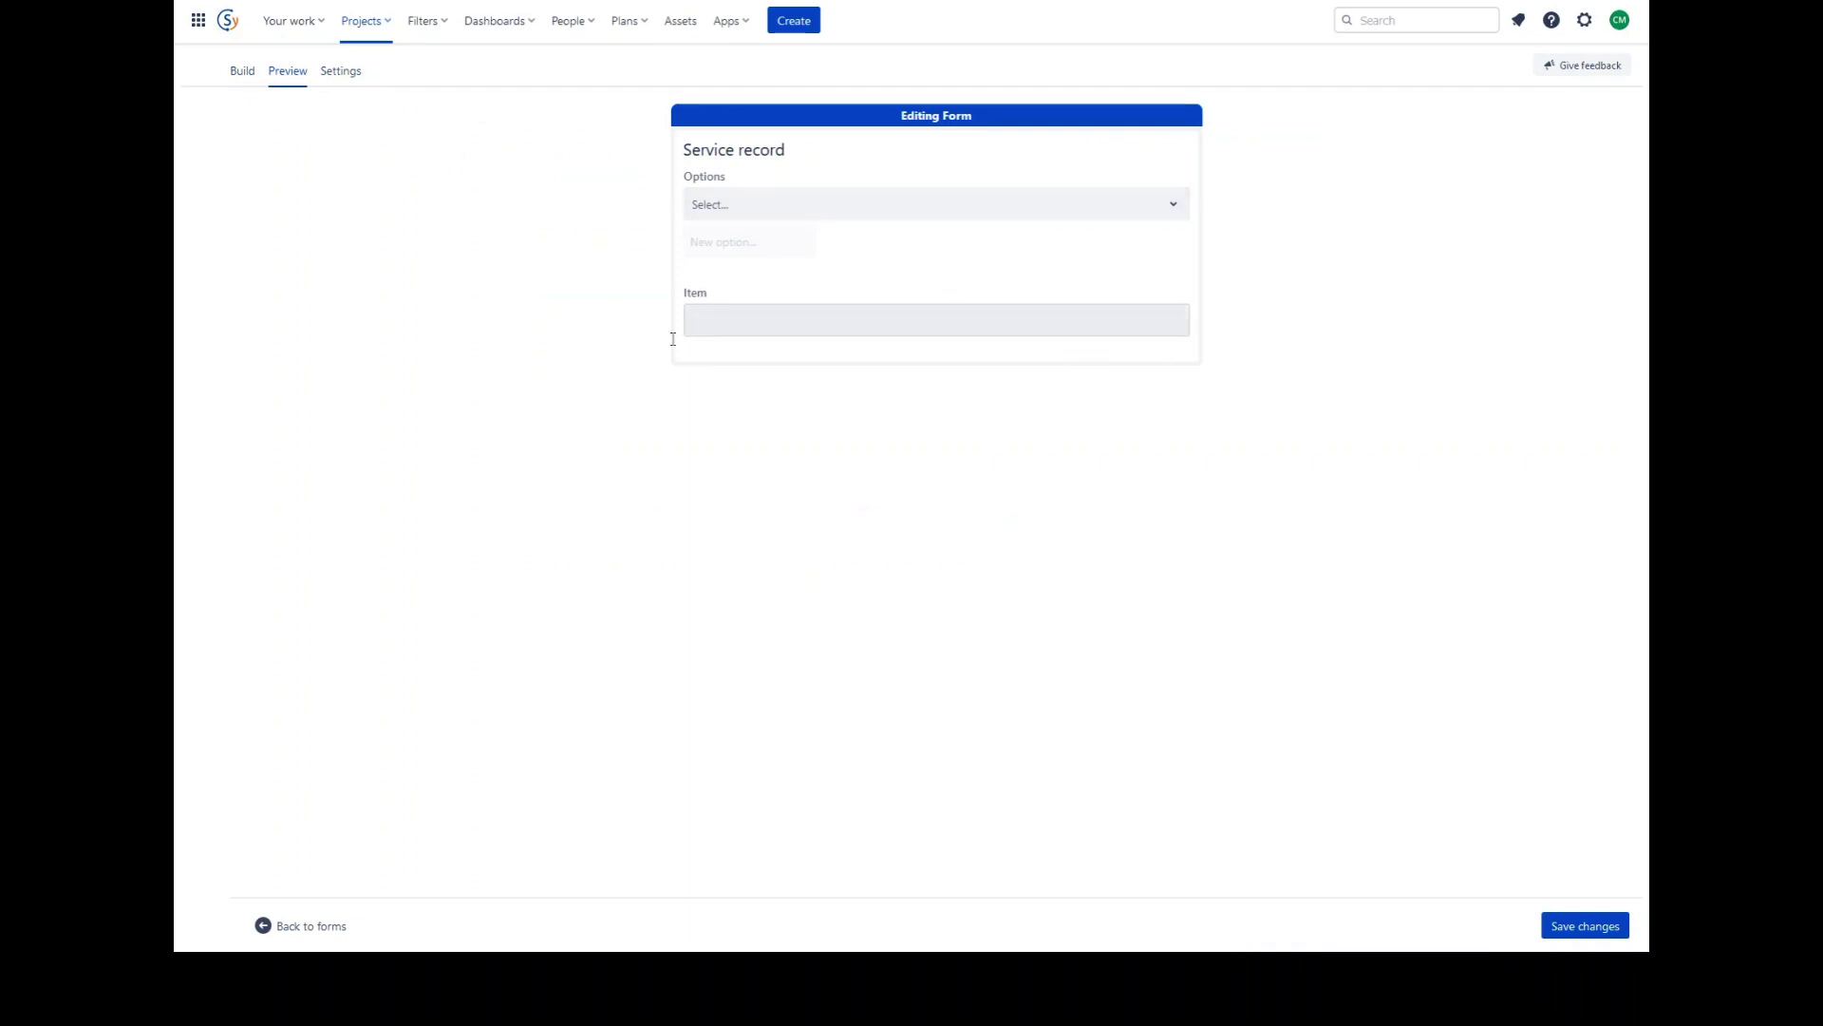
click(1017, 207)
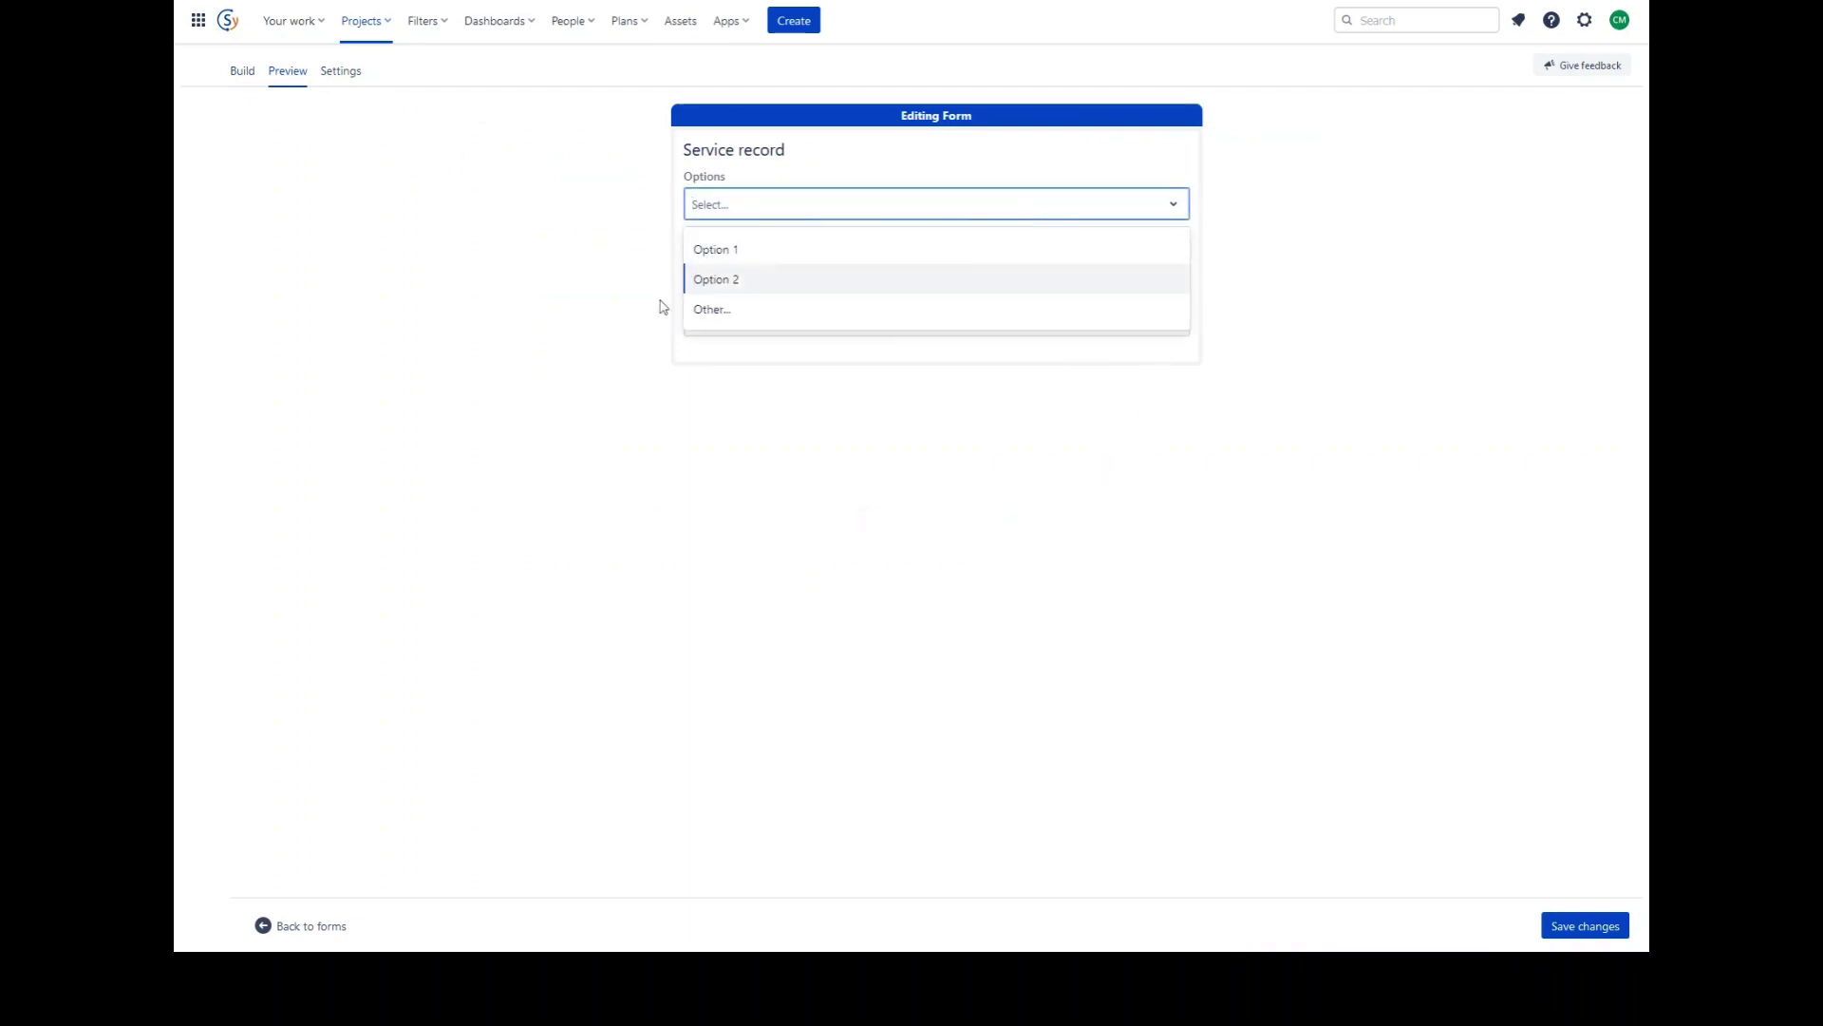
click(729, 278)
click(1087, 207)
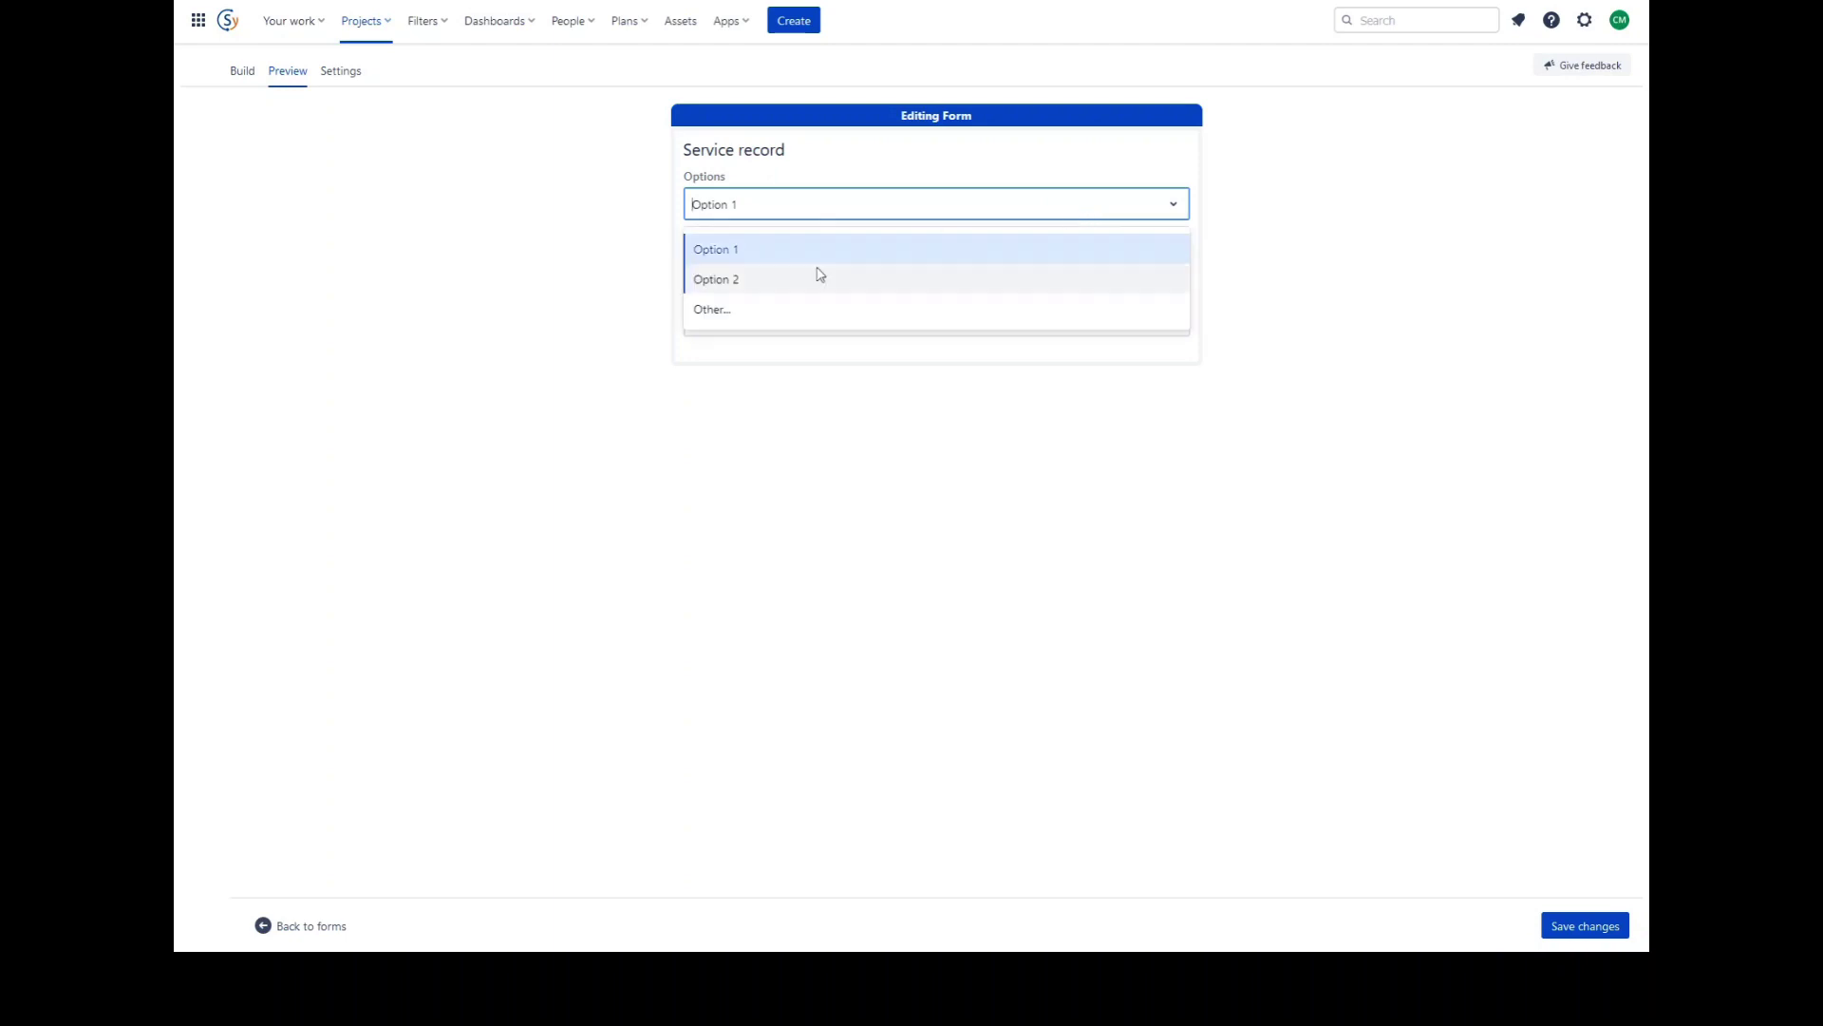
click(803, 279)
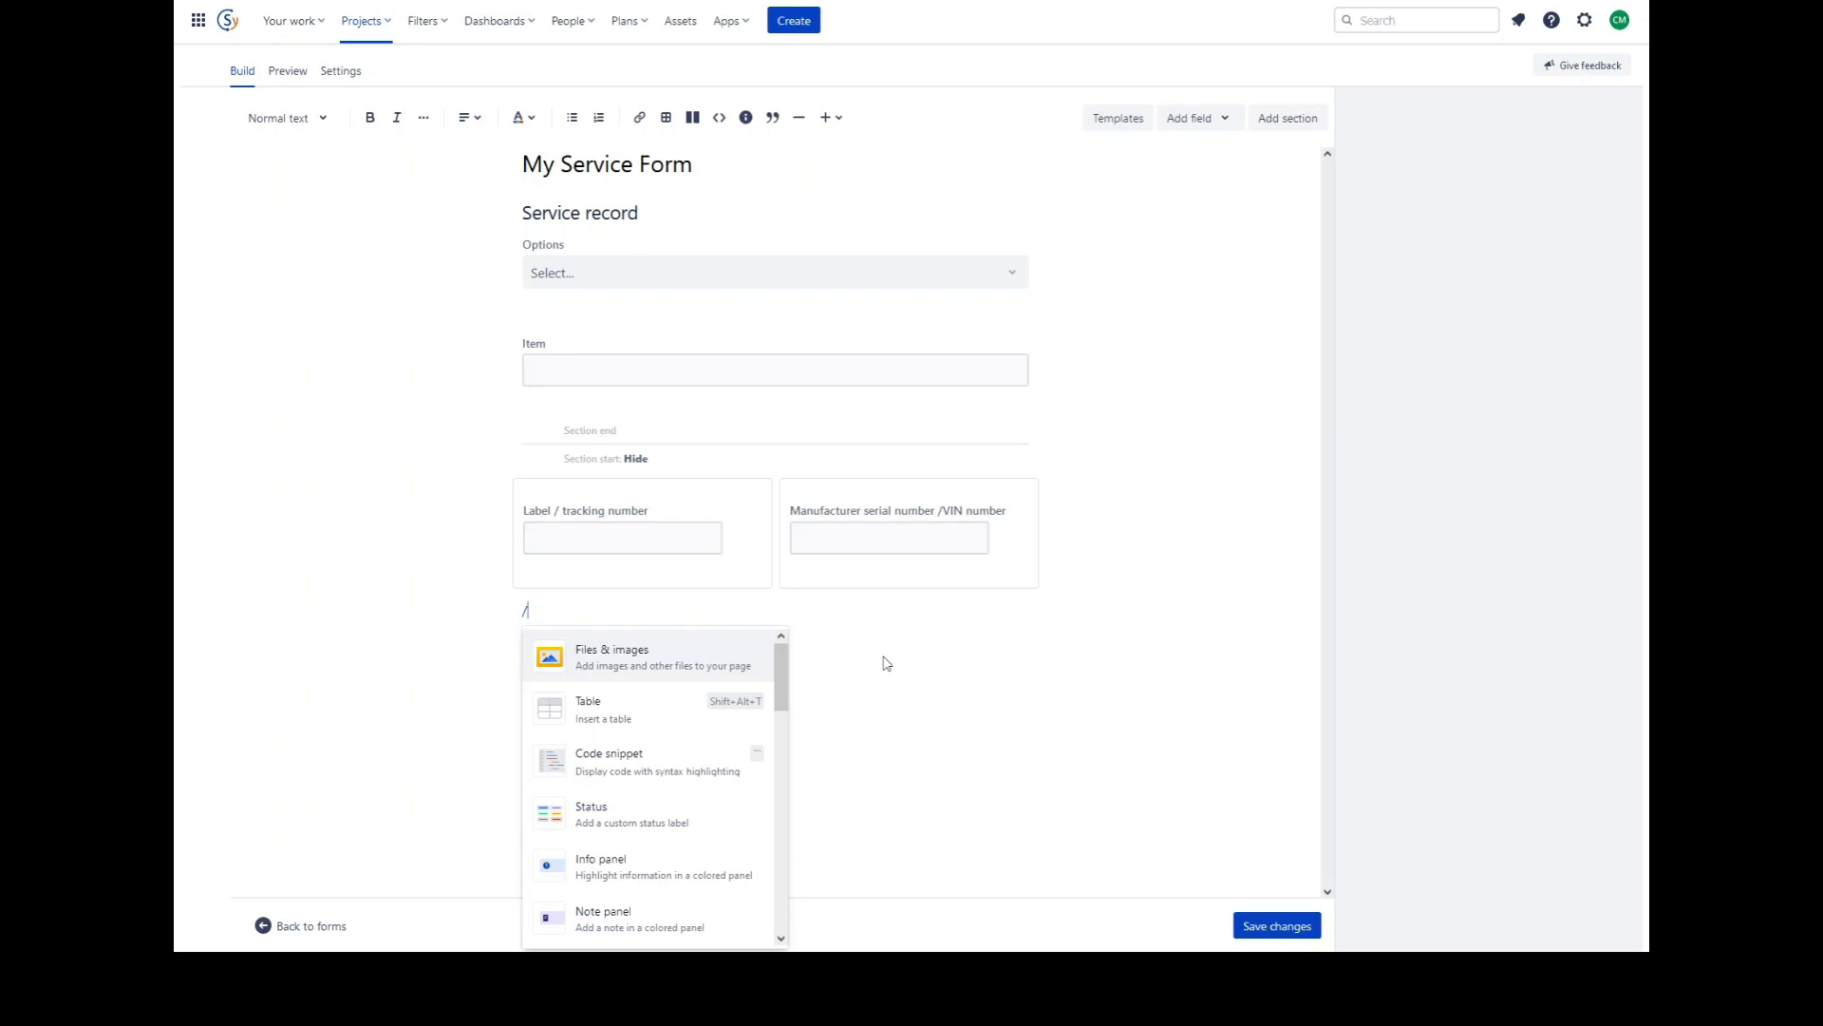
Add a 'Testing' note panel with /note, then begin an 'Instruction' heading below it.
key(BackSpace)
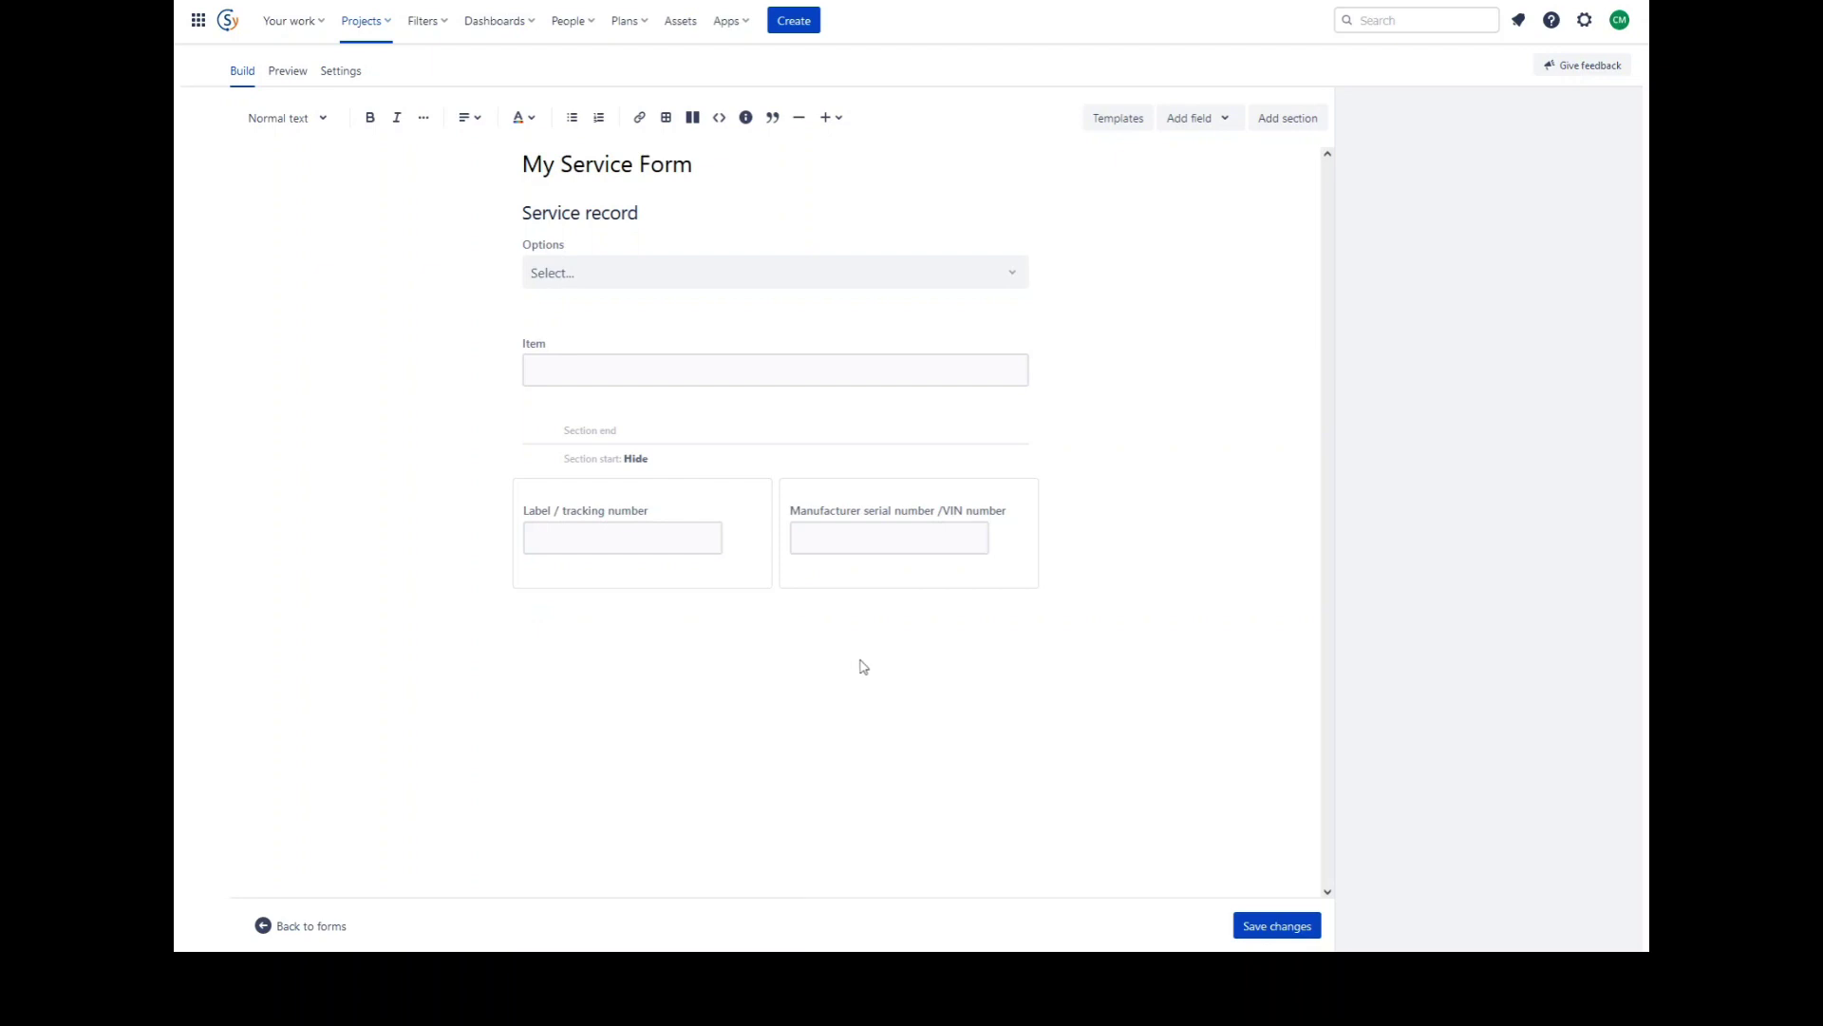
text(/note)
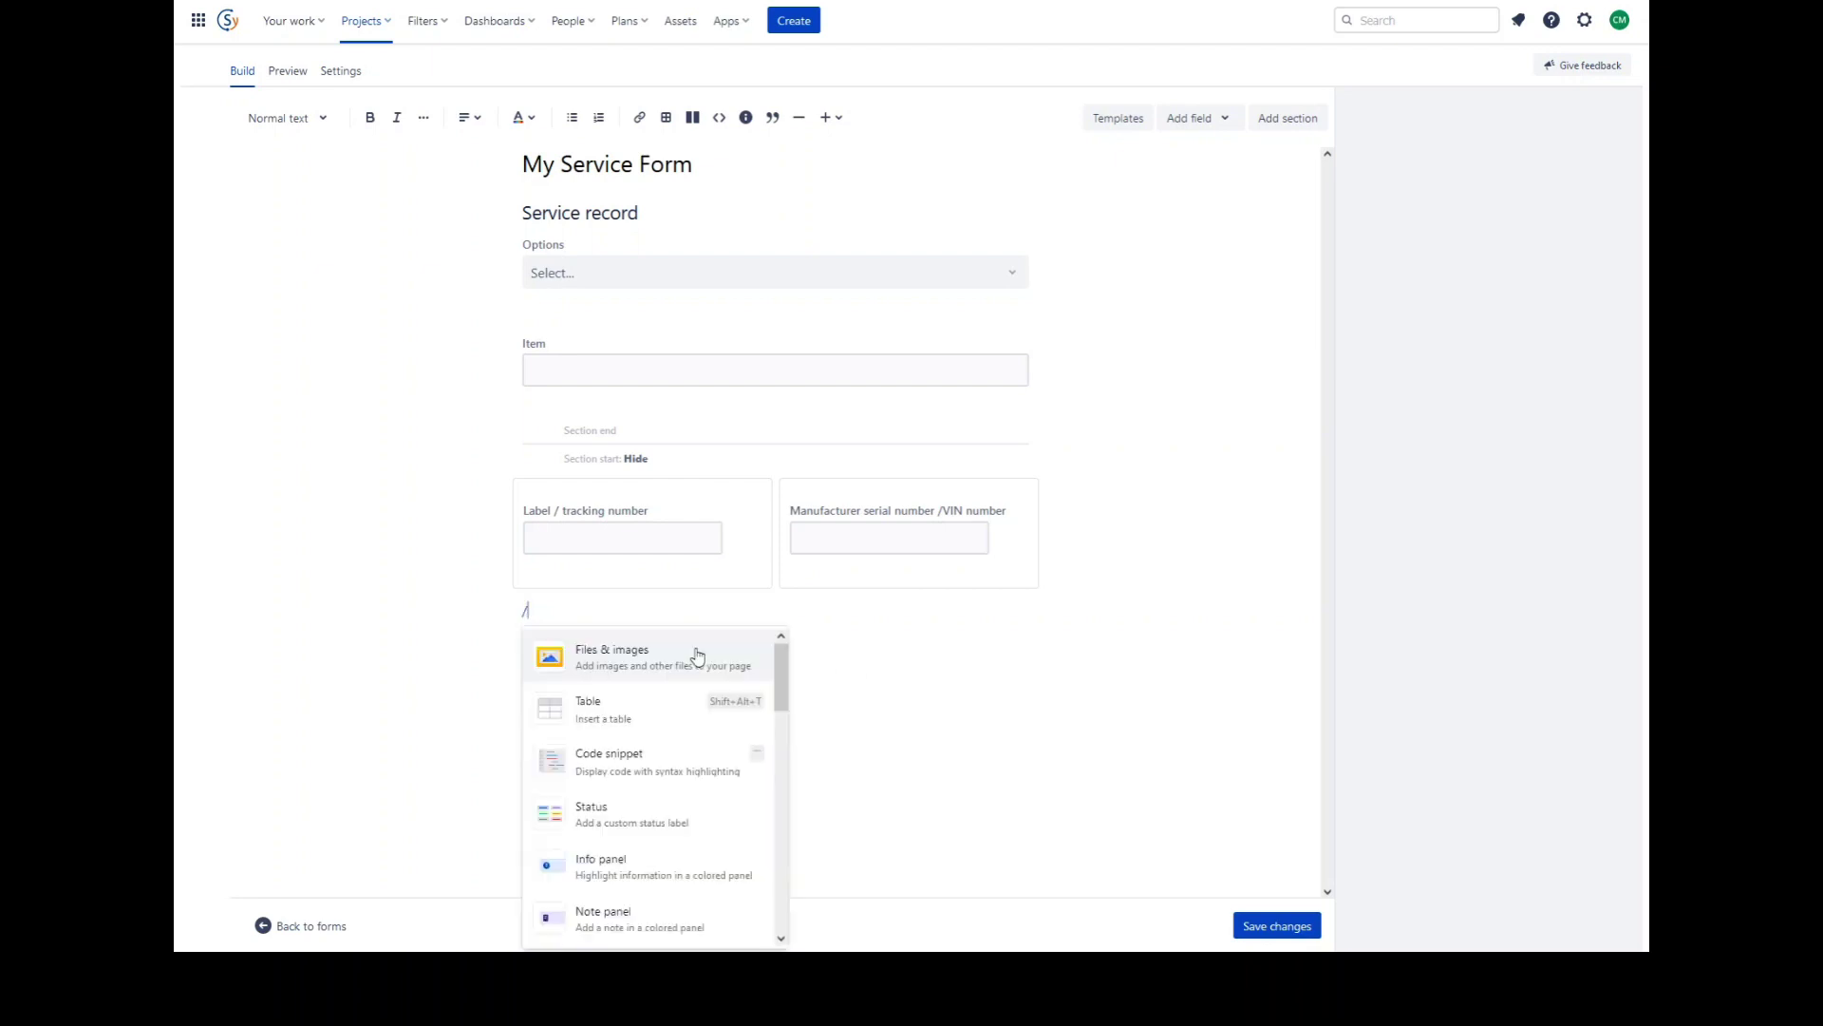
key(Return)
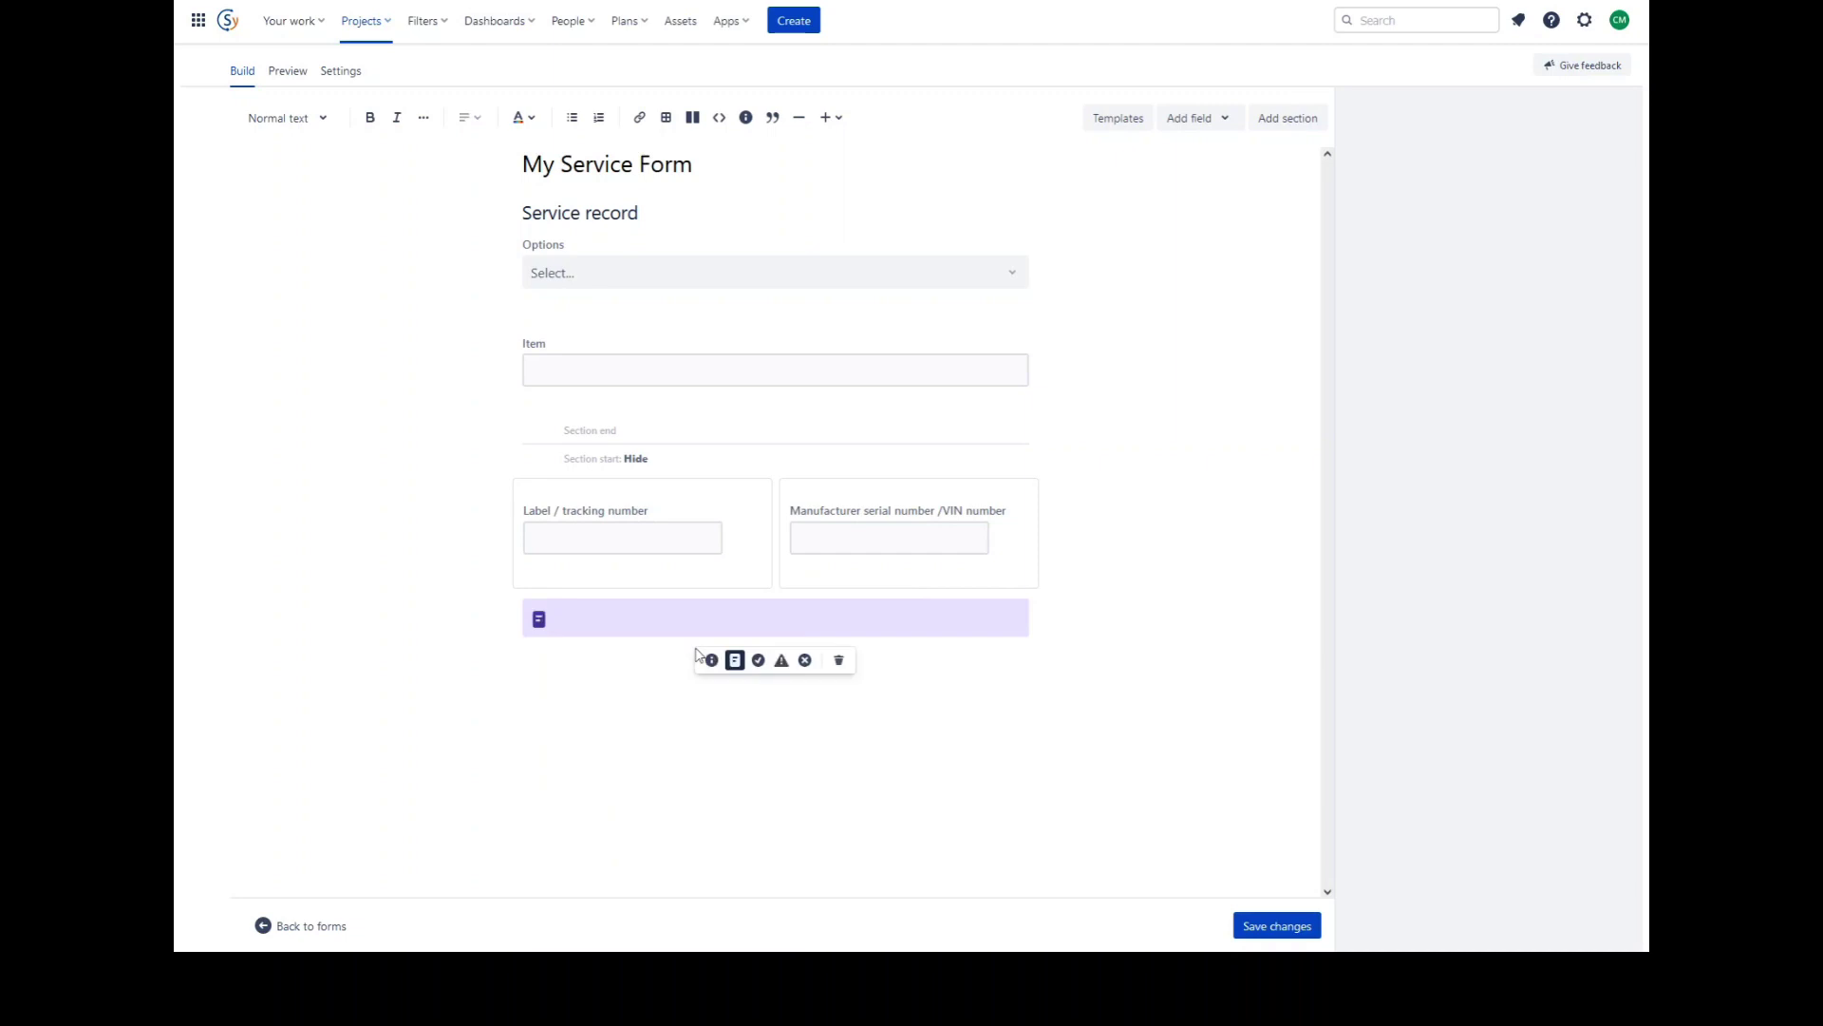
text(Testing)
click(777, 708)
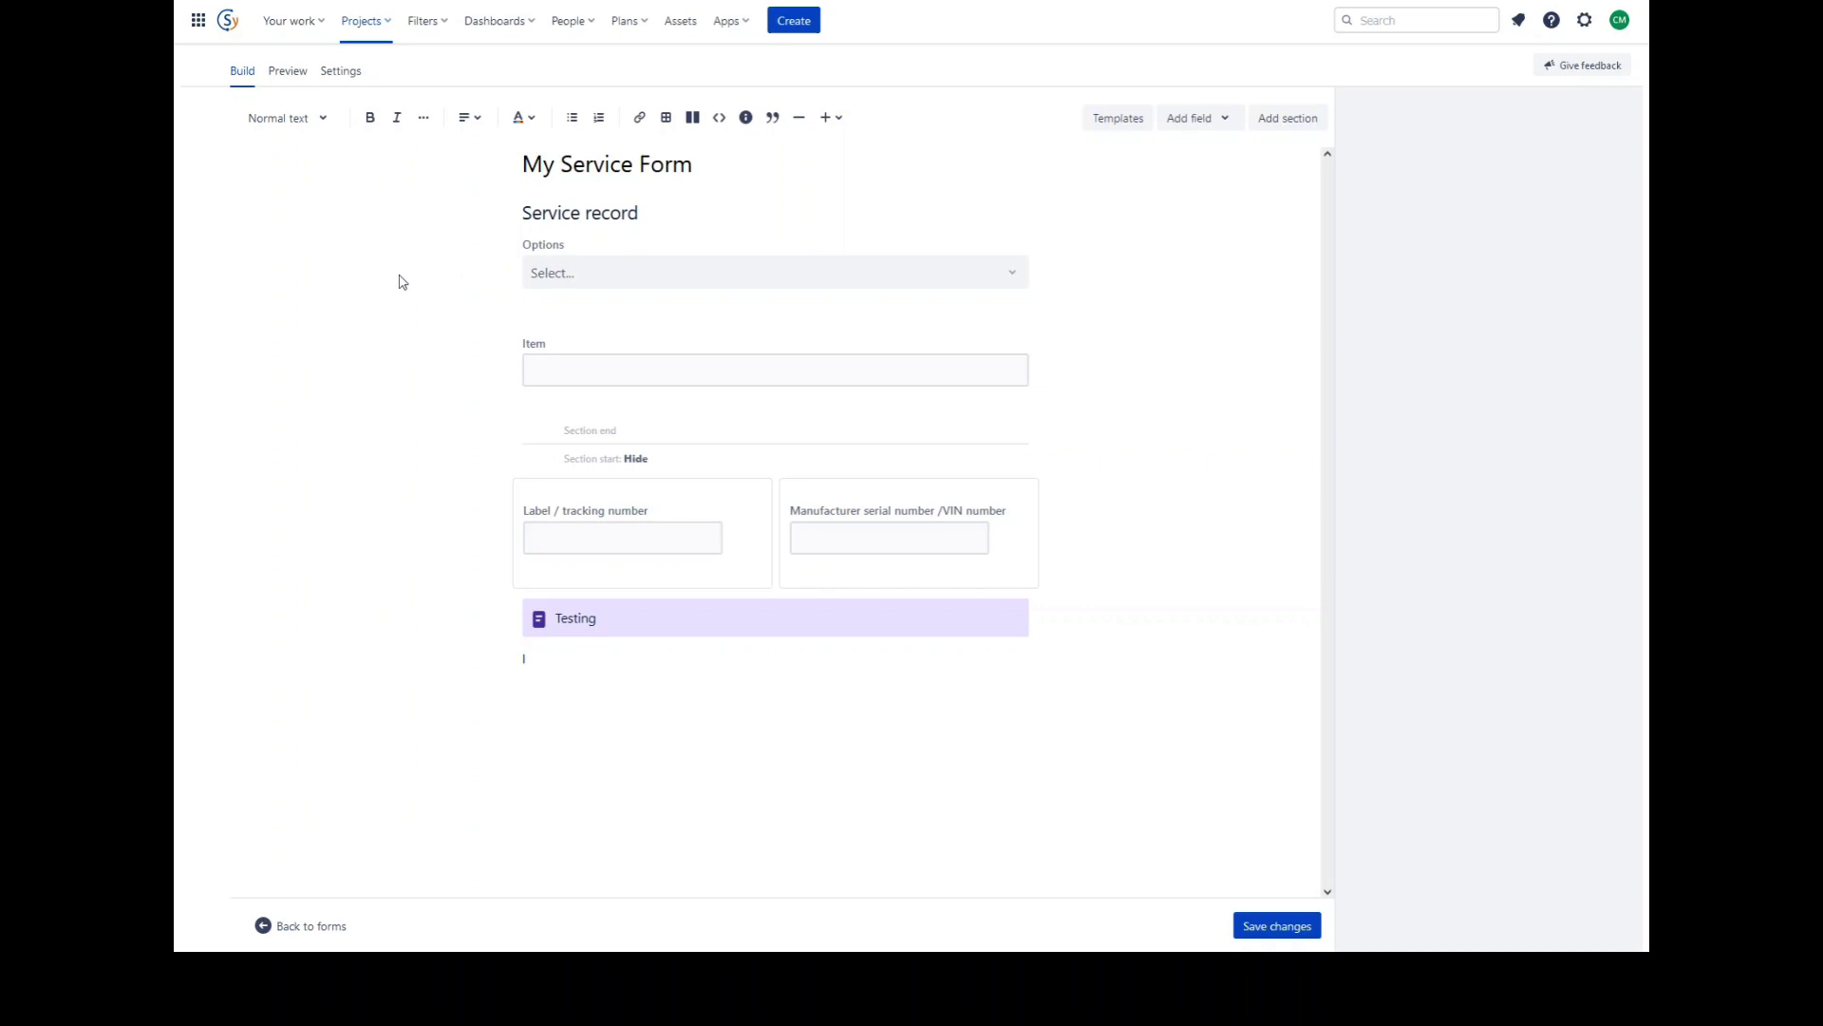
text(Instructions)
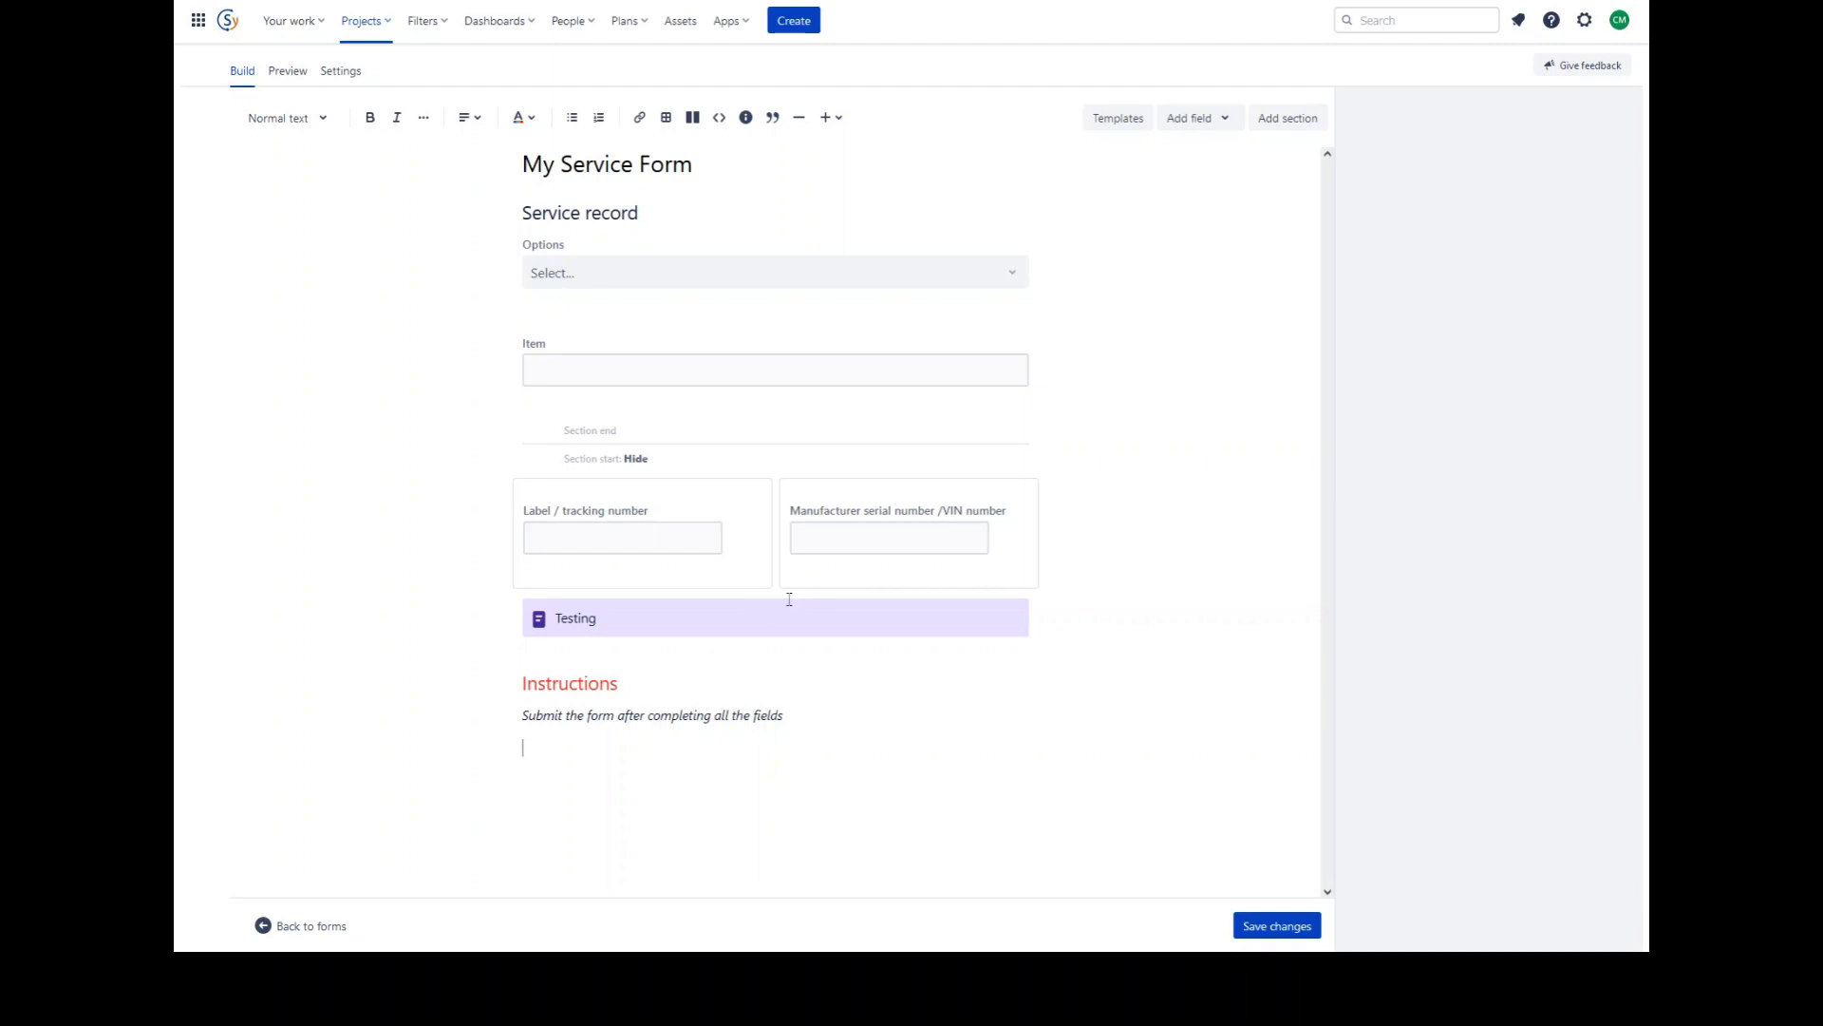
Keep Item as Long text and give it the description 'This is the description'.
click(667, 347)
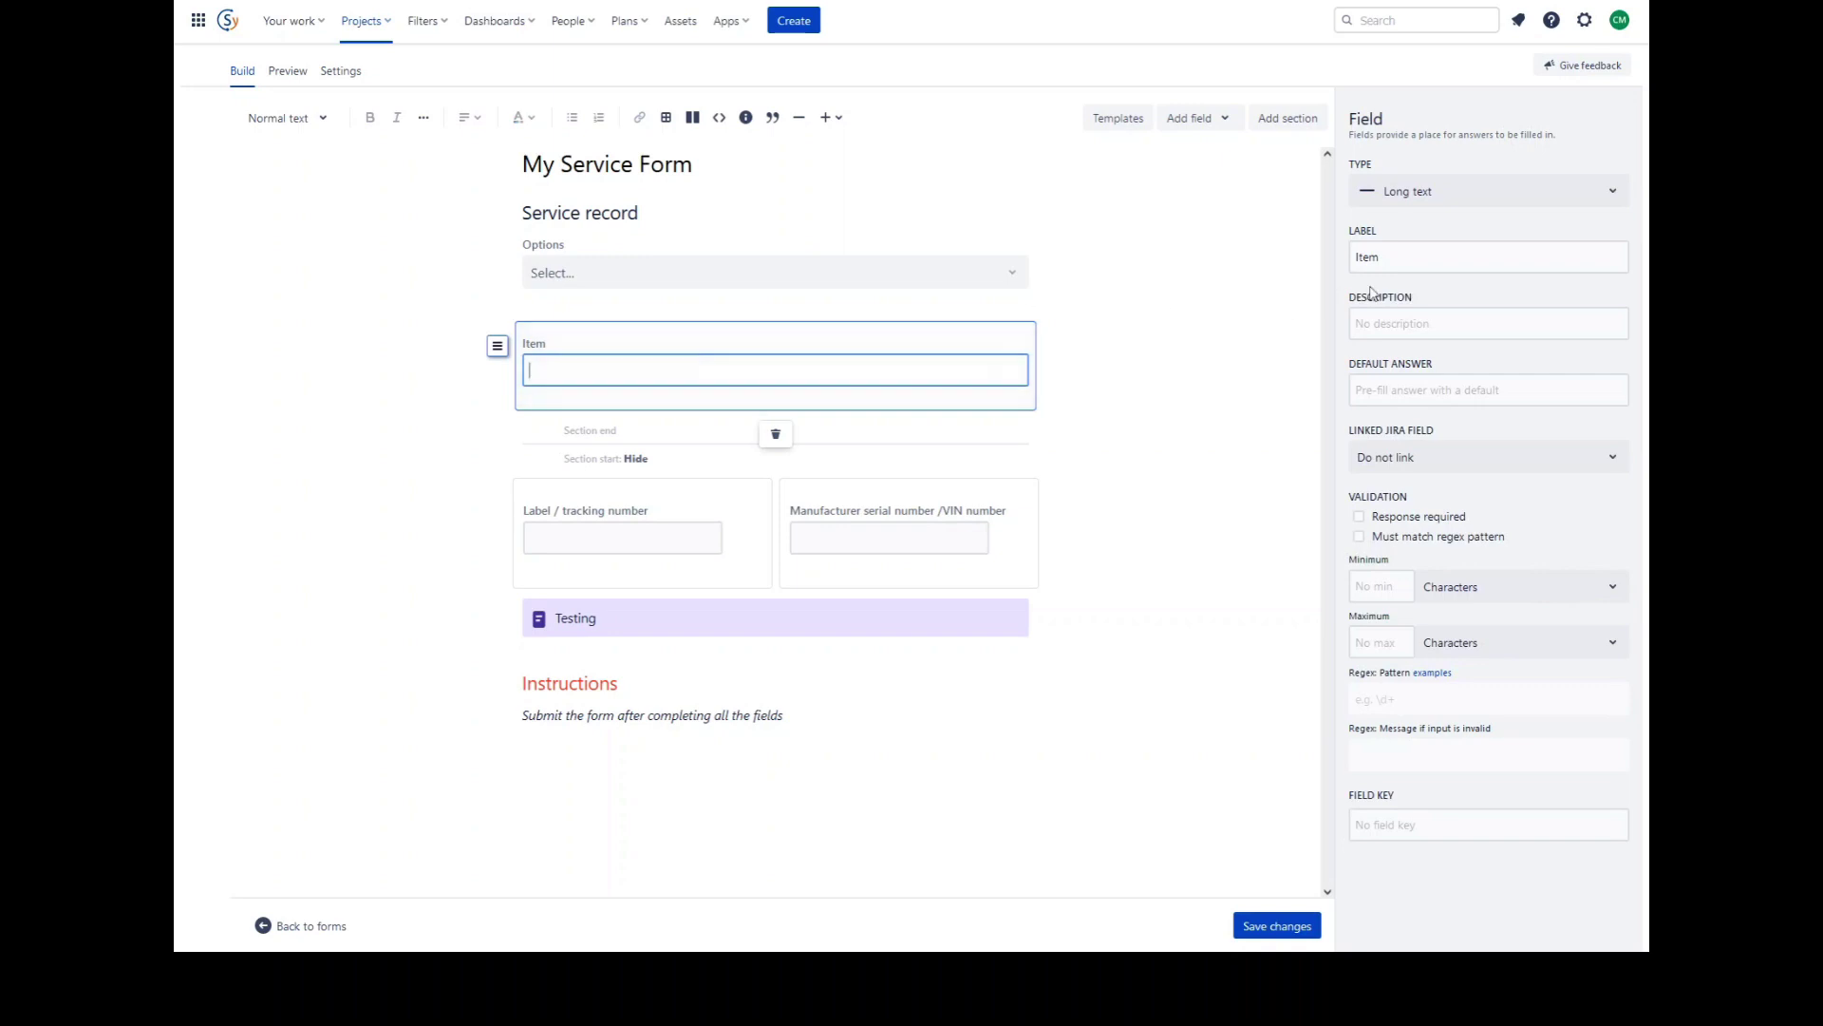
click(1468, 200)
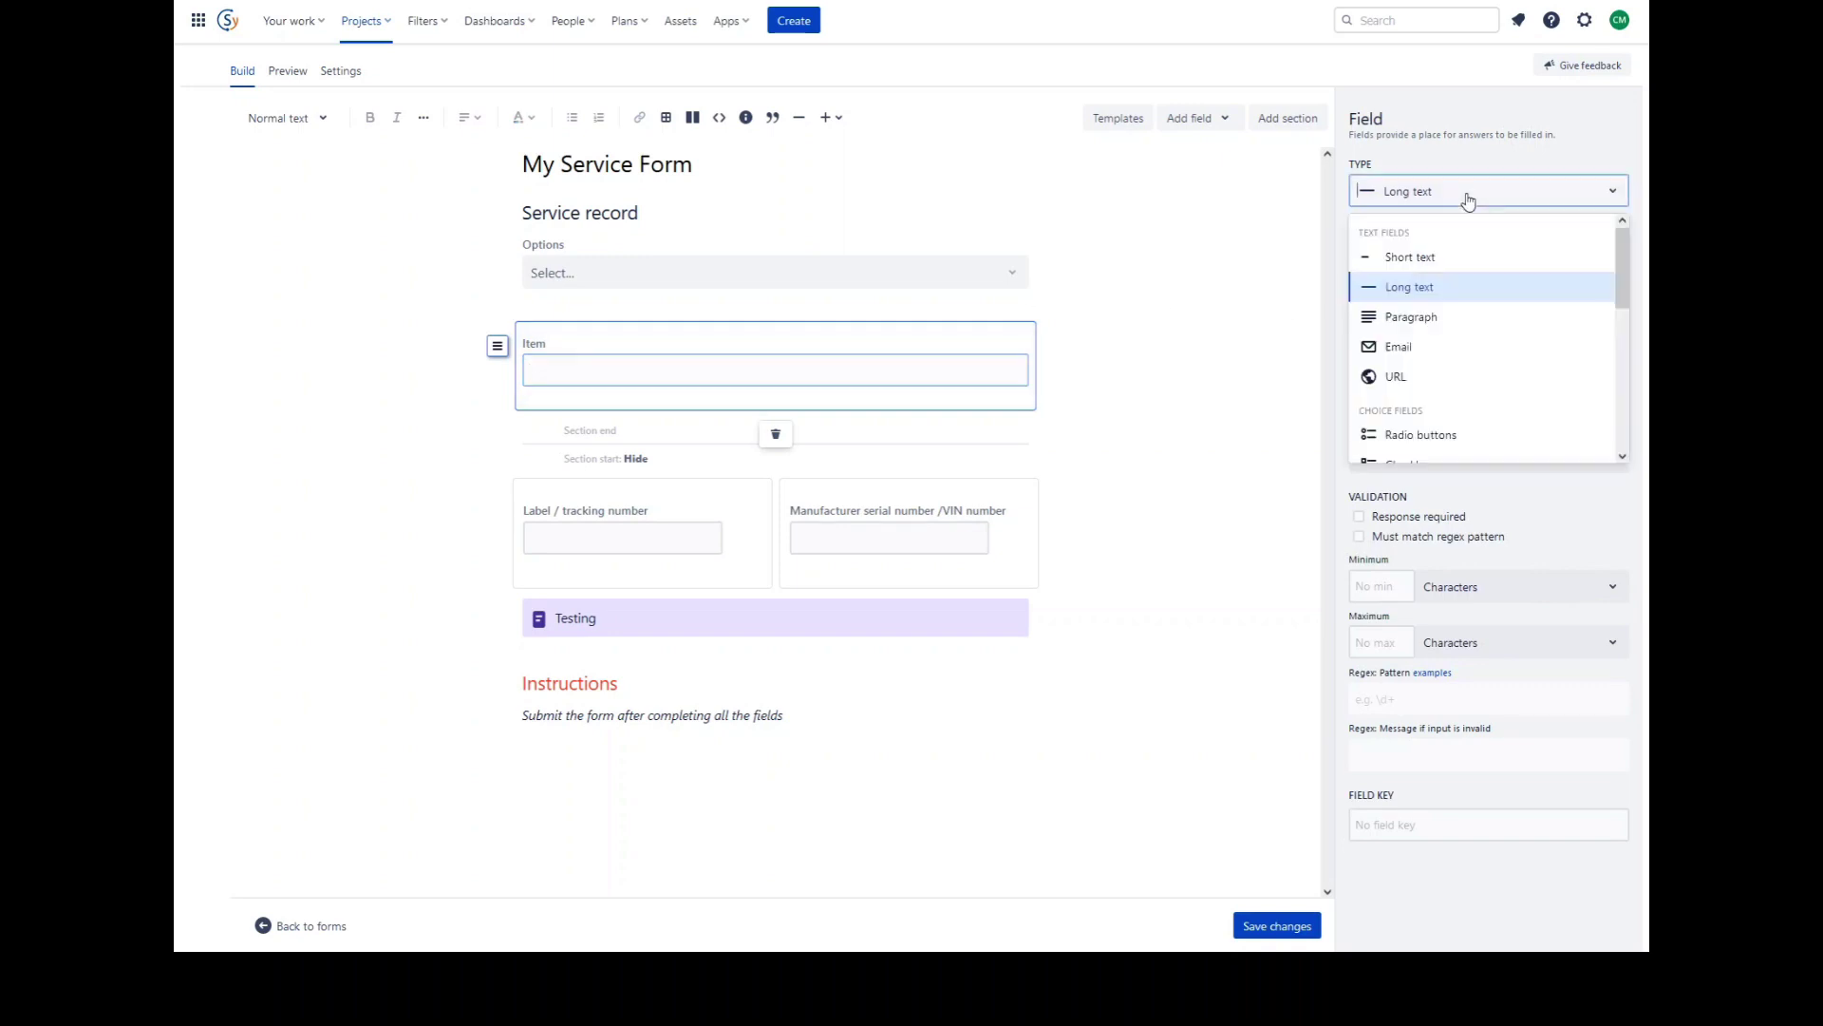
click(1469, 159)
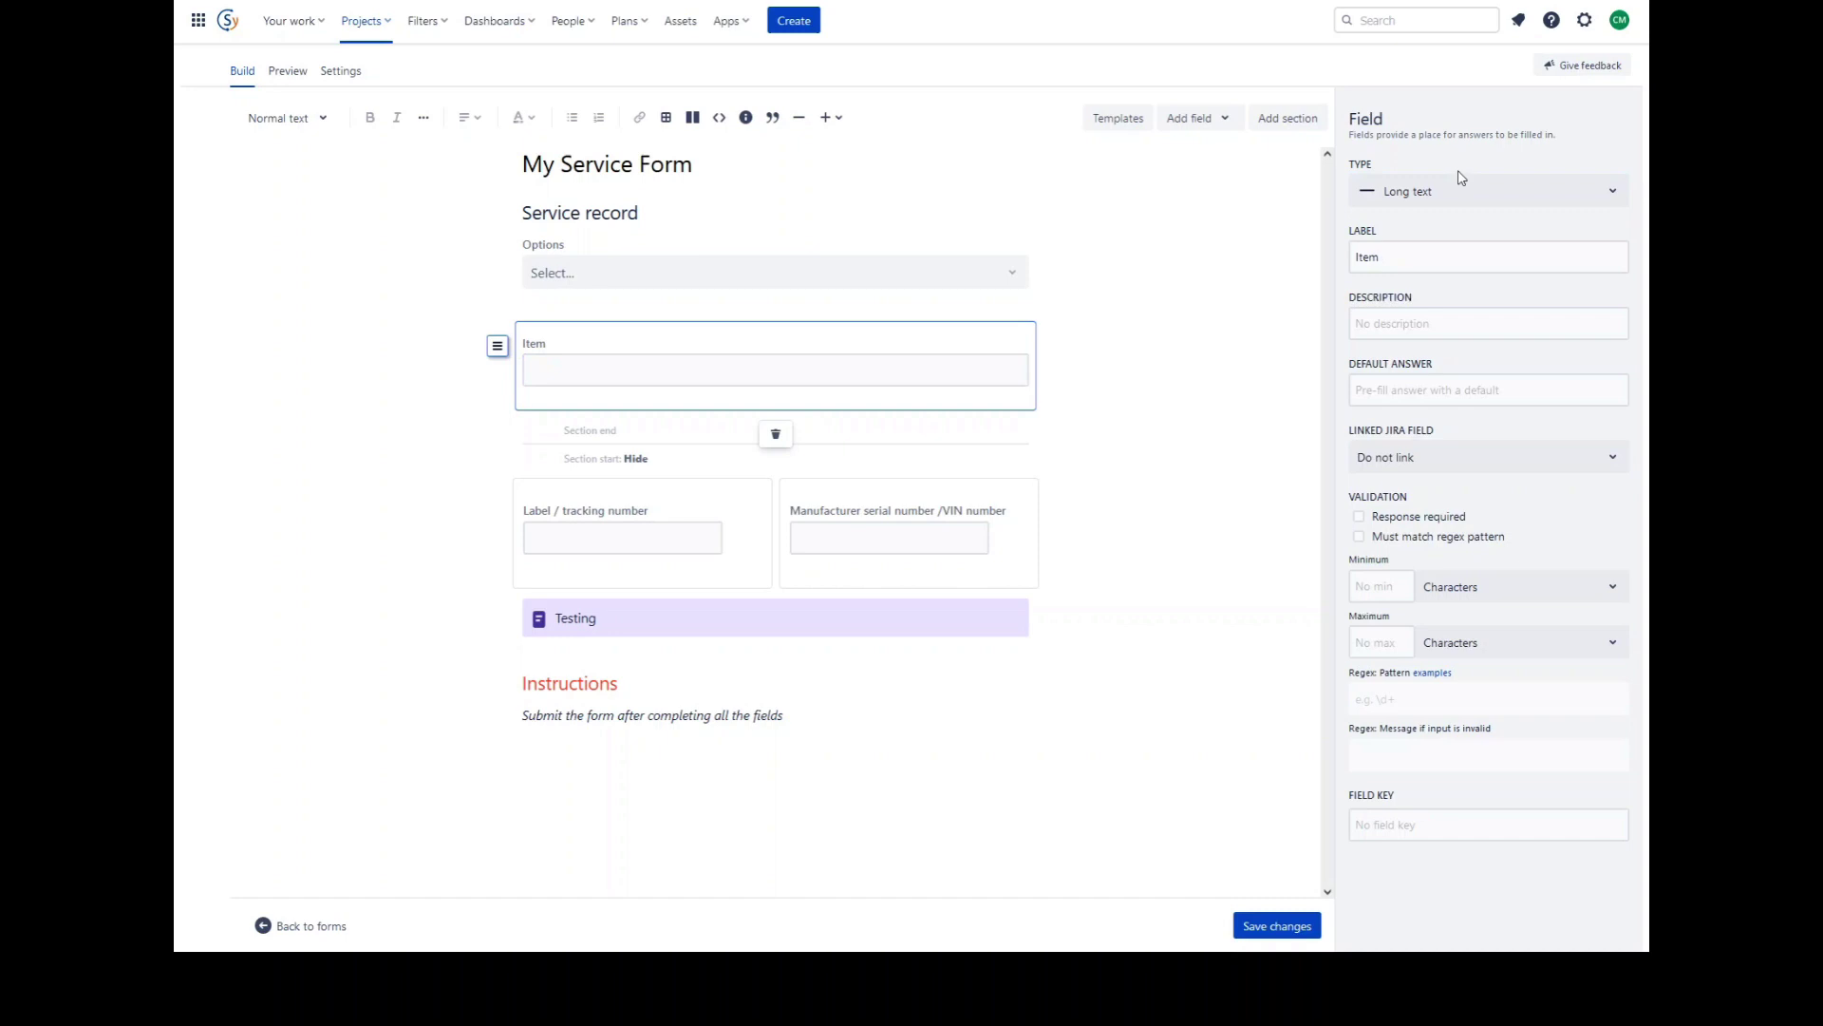
click(1429, 324)
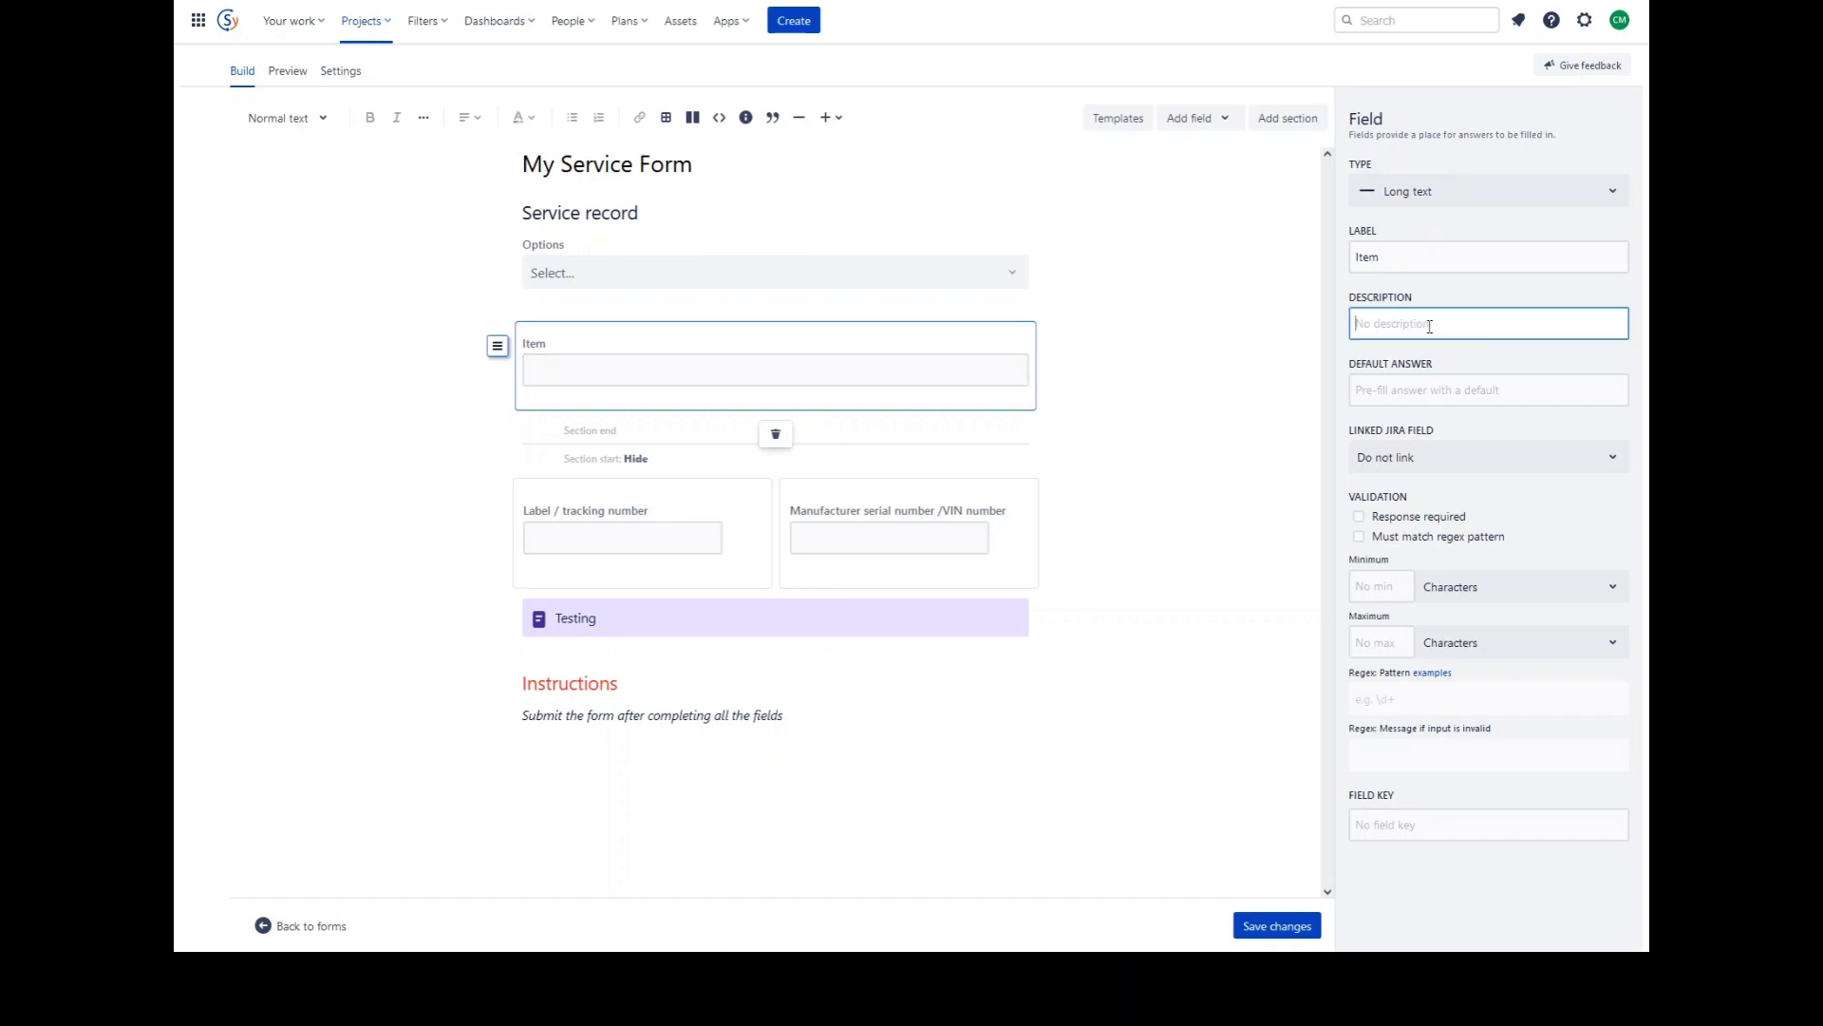
text(This is the description)
click(1526, 378)
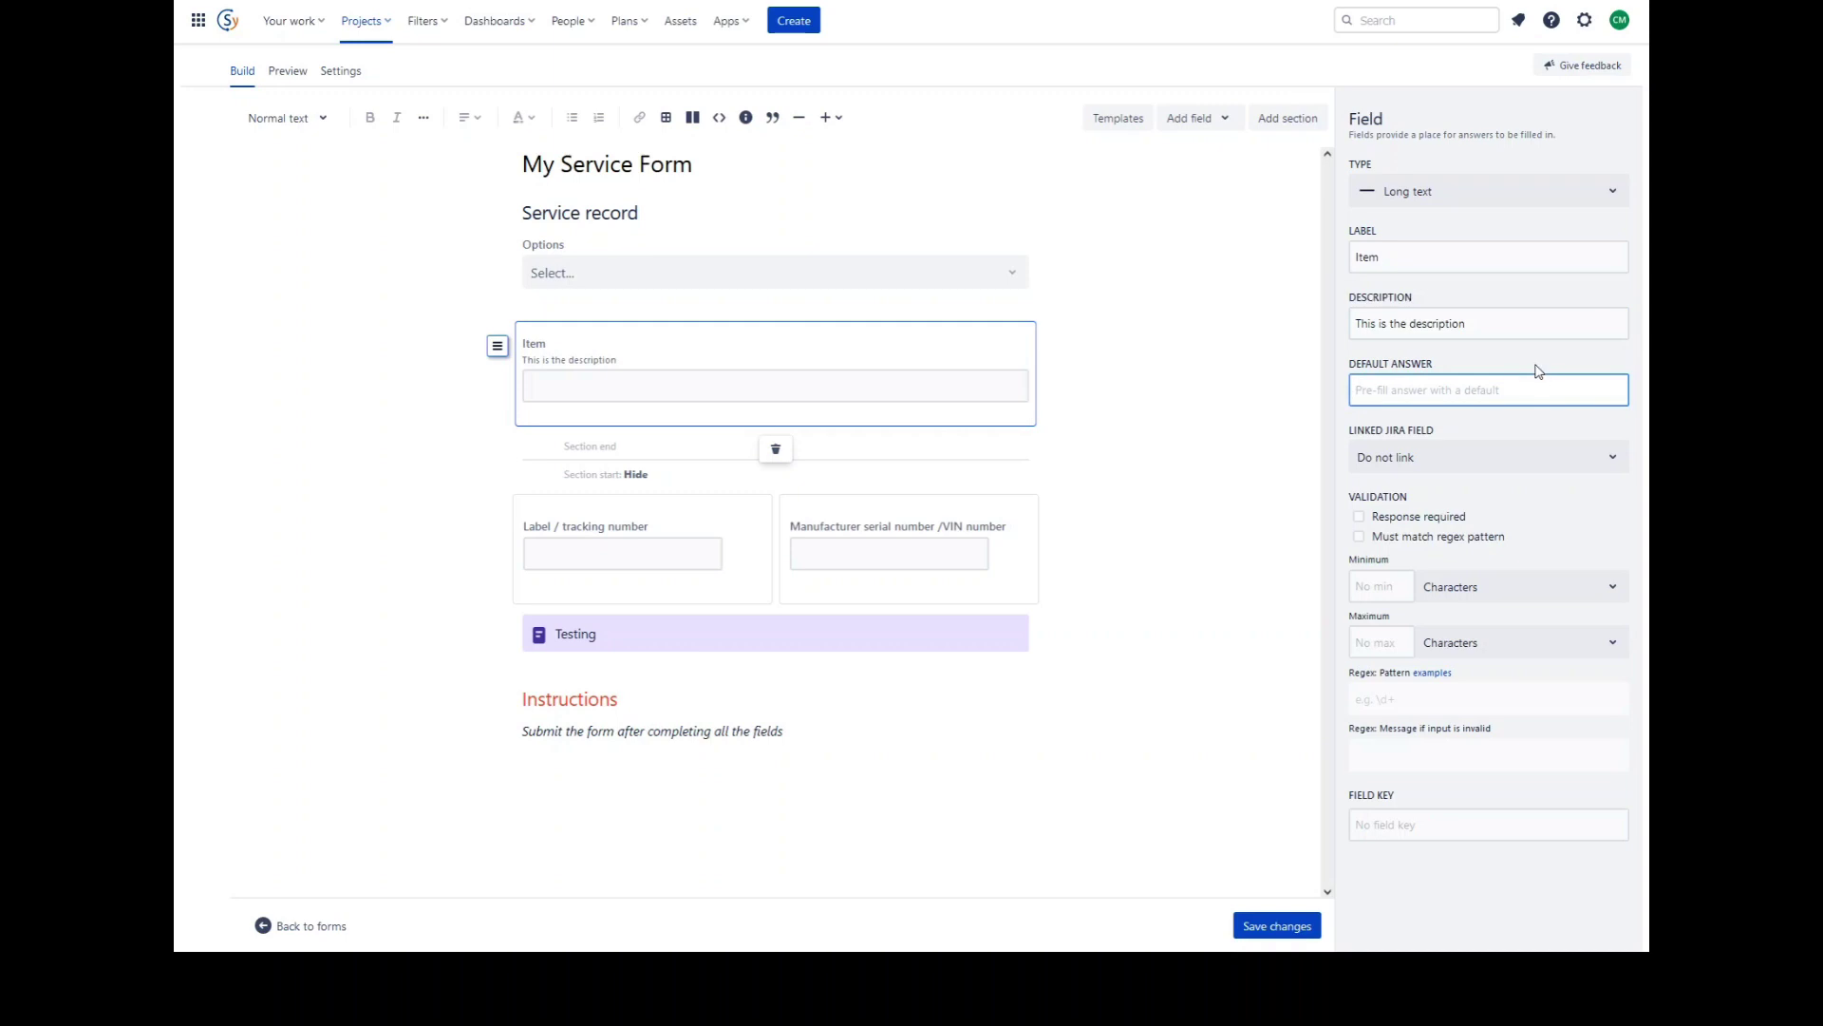
click(1516, 461)
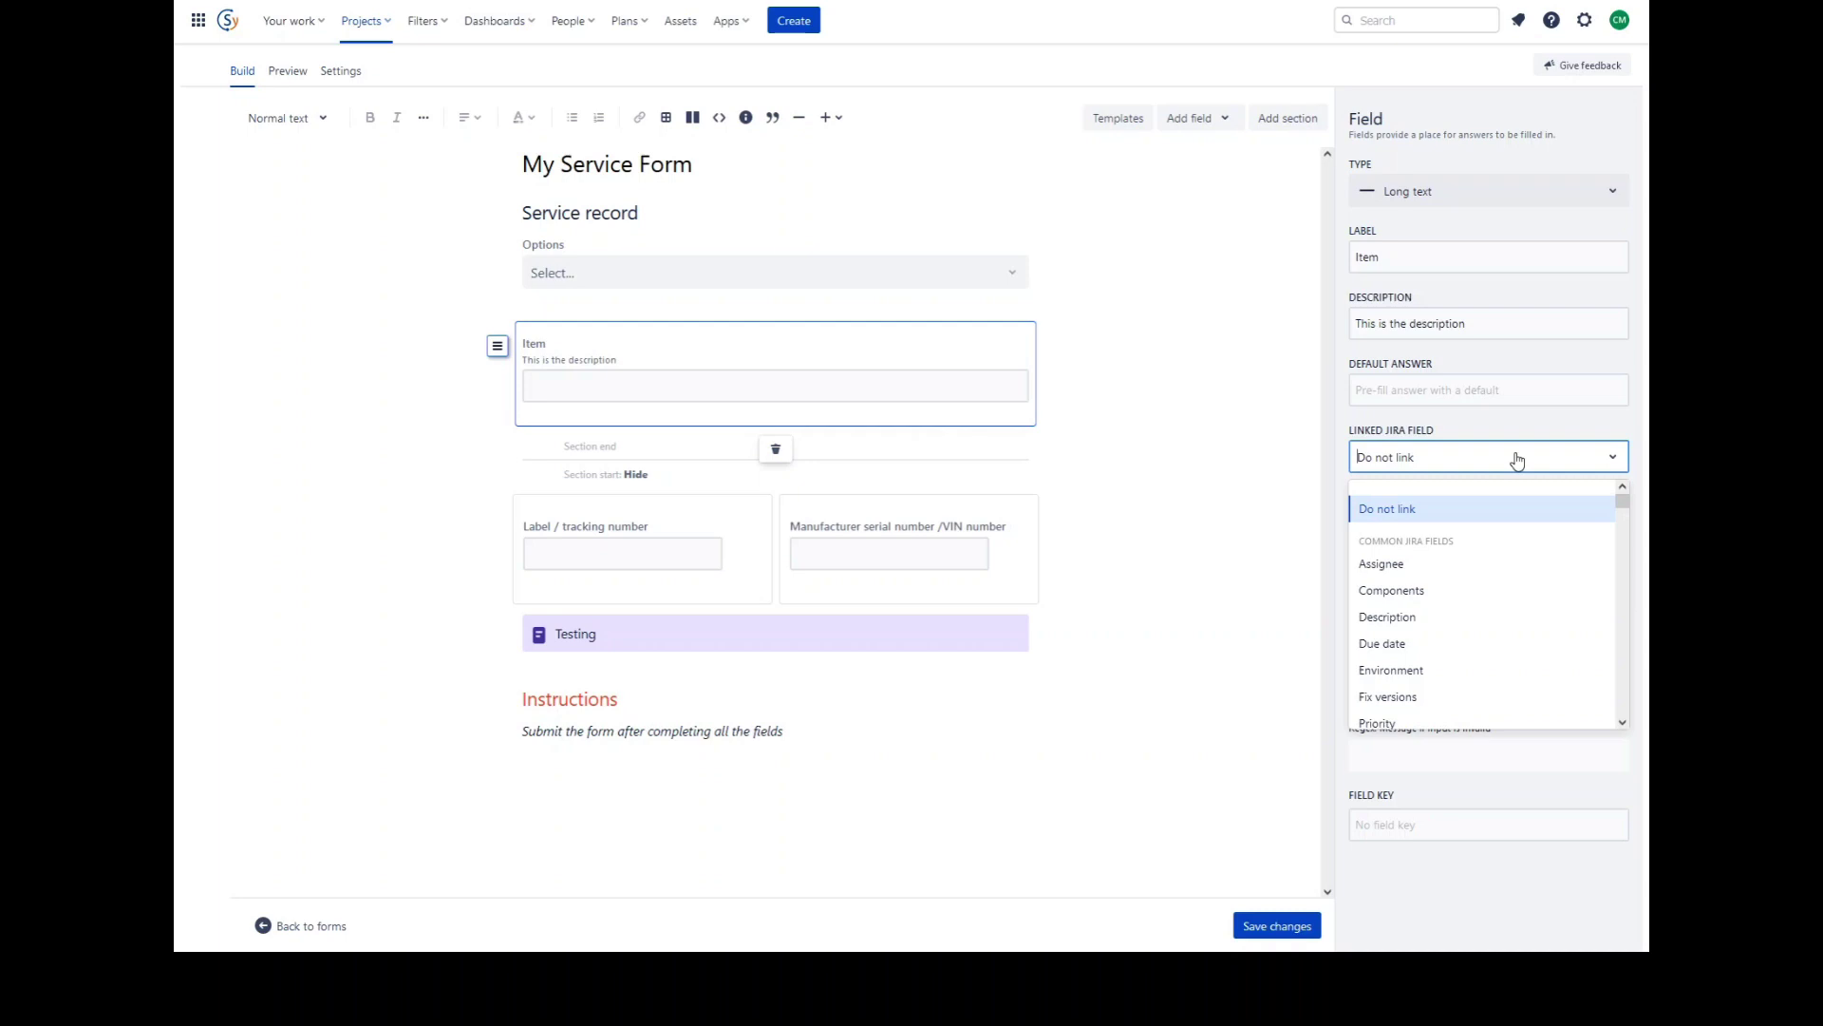
Leave Item unlinked to any Jira field and mark its response as required.
click(1429, 508)
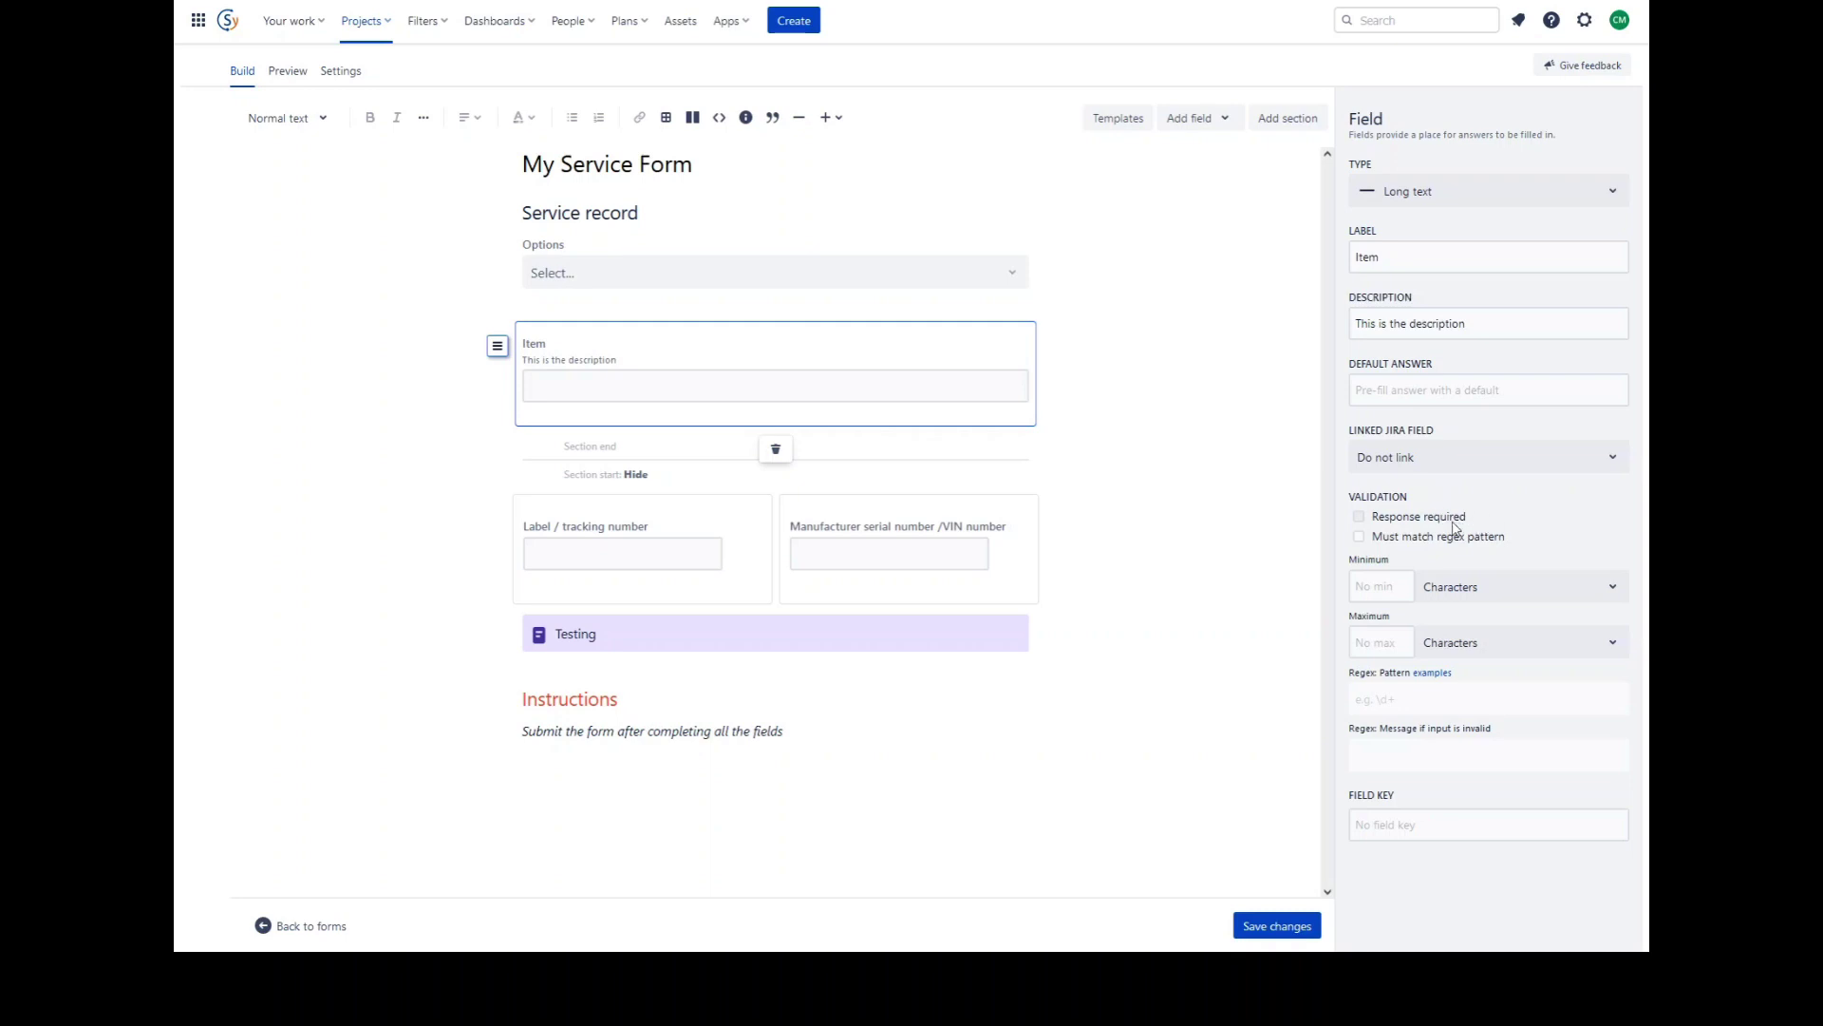
click(1461, 524)
click(1225, 852)
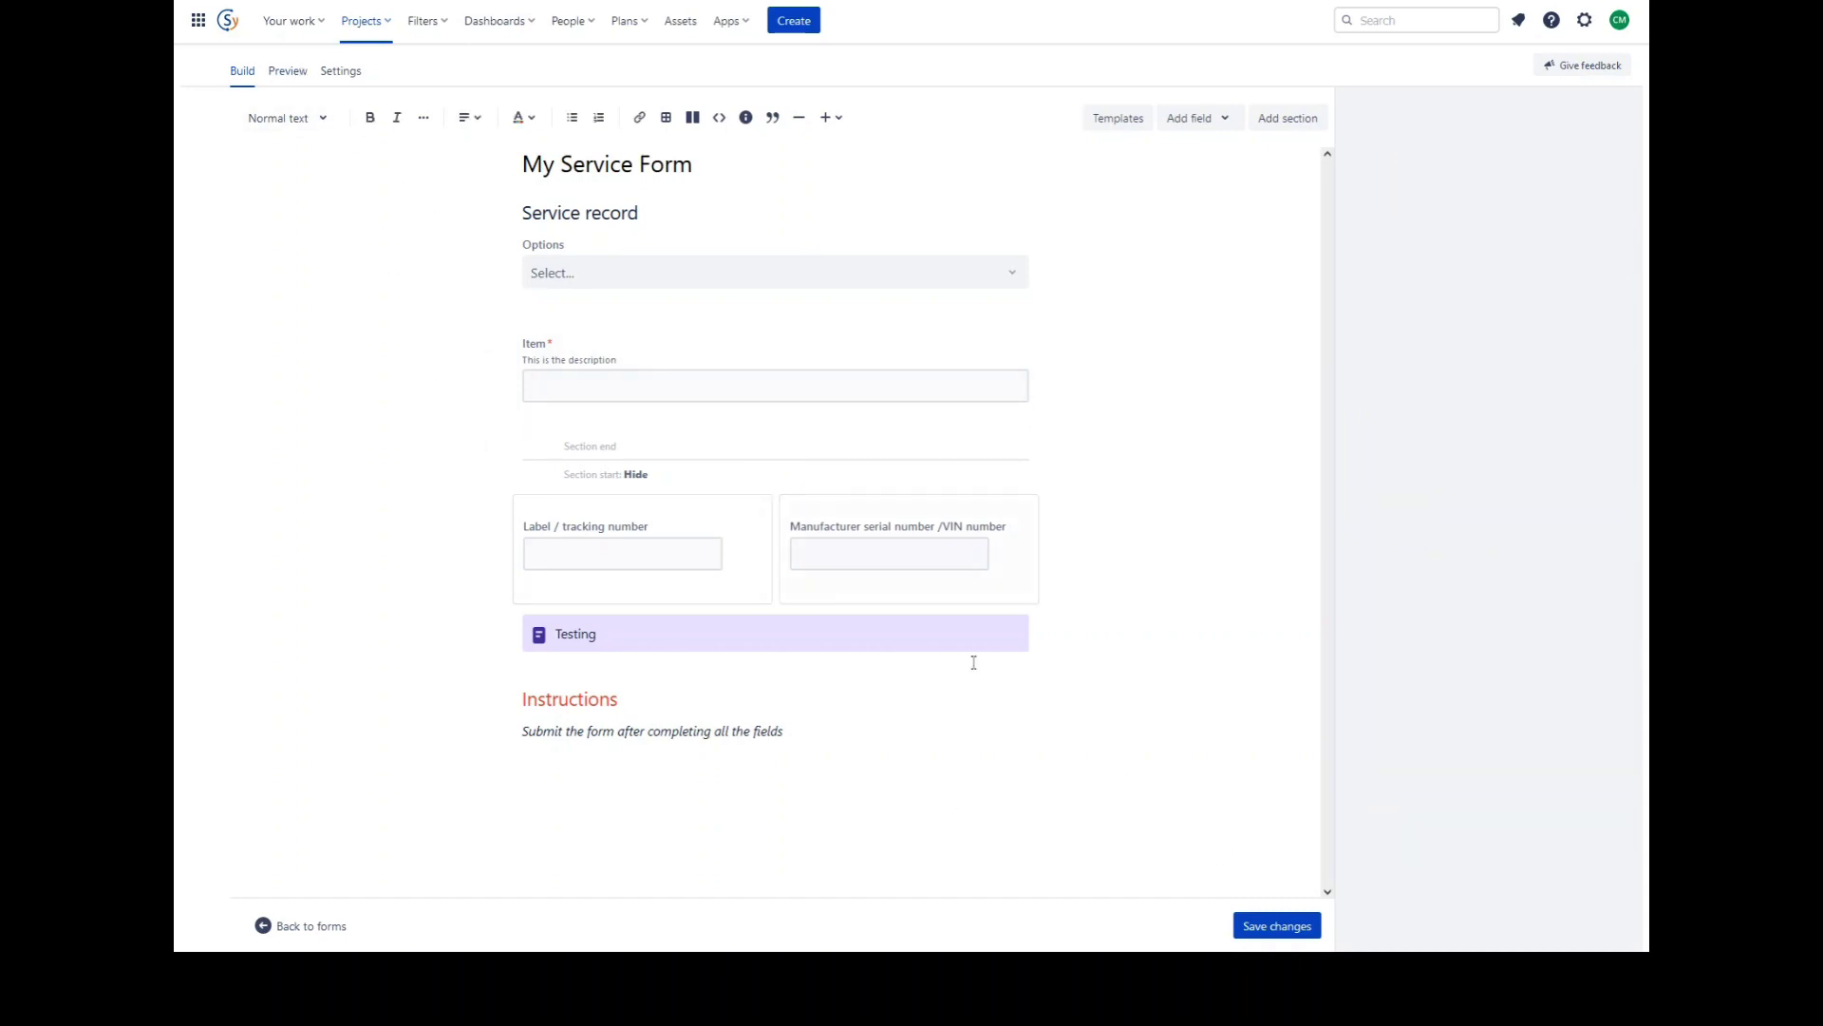
Save the form and enable it as the portal request form for Ask a question.
click(1273, 926)
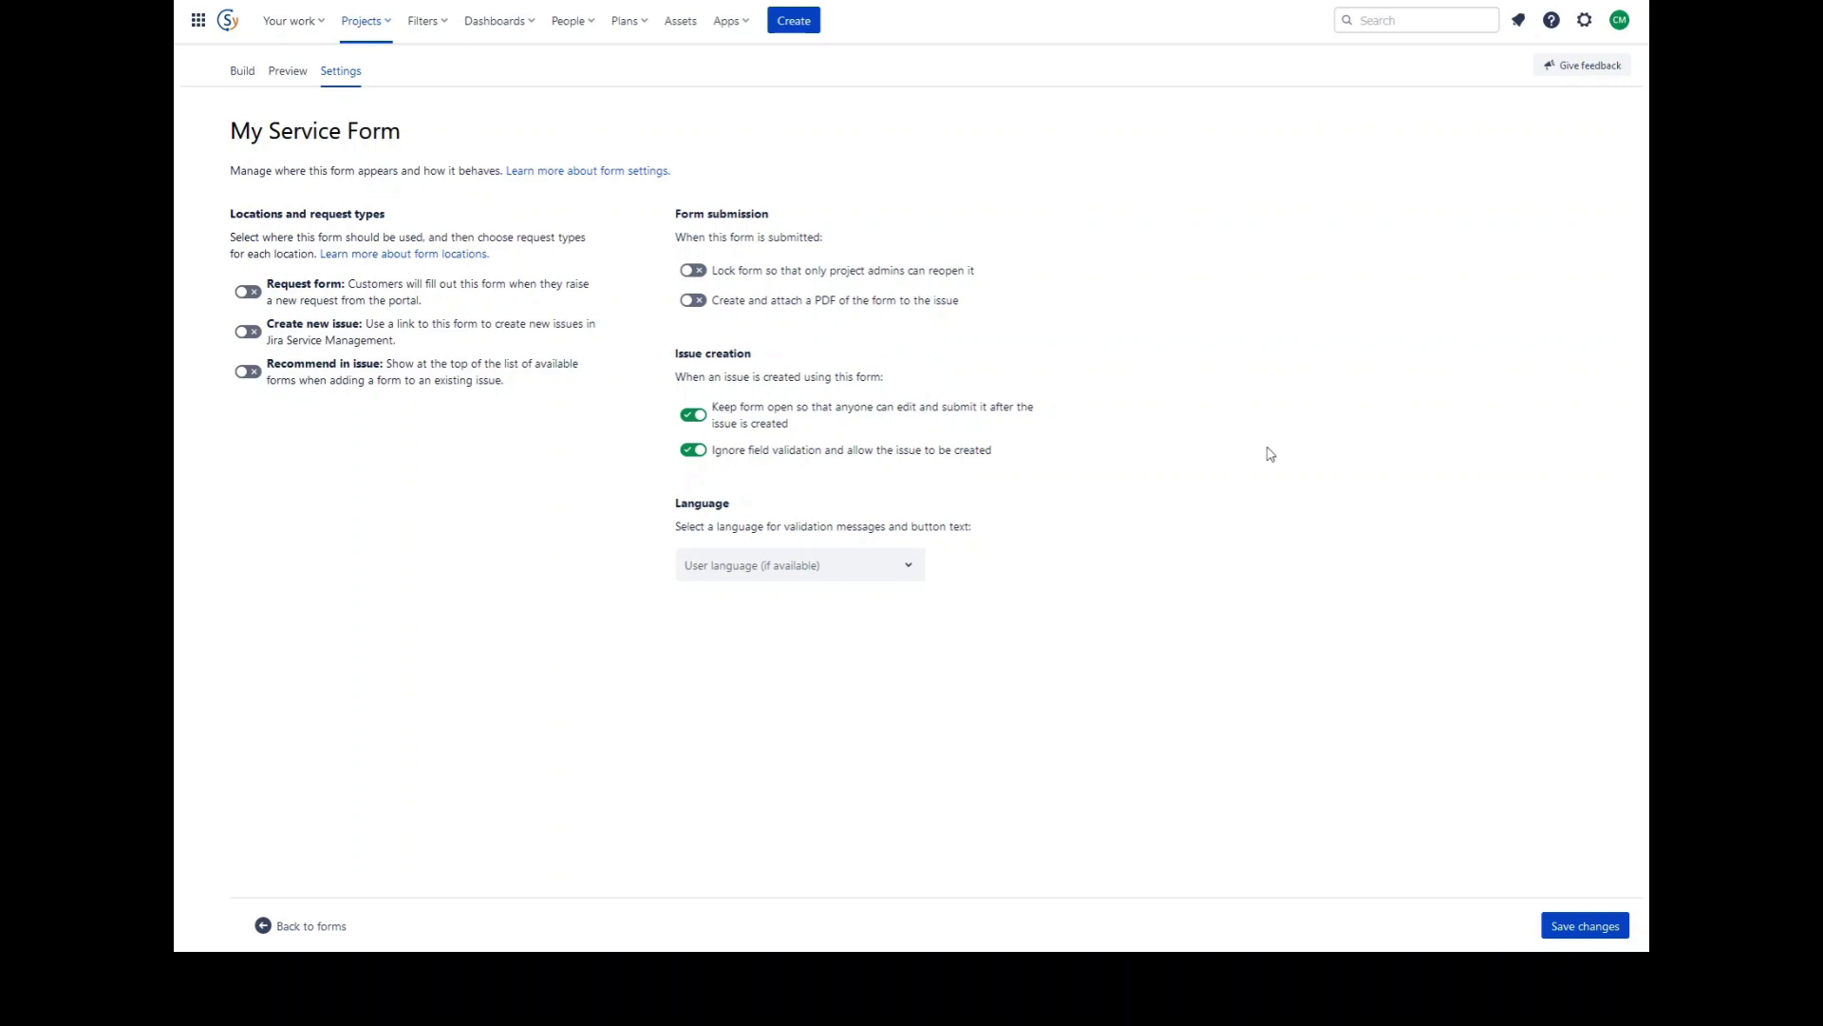
click(247, 291)
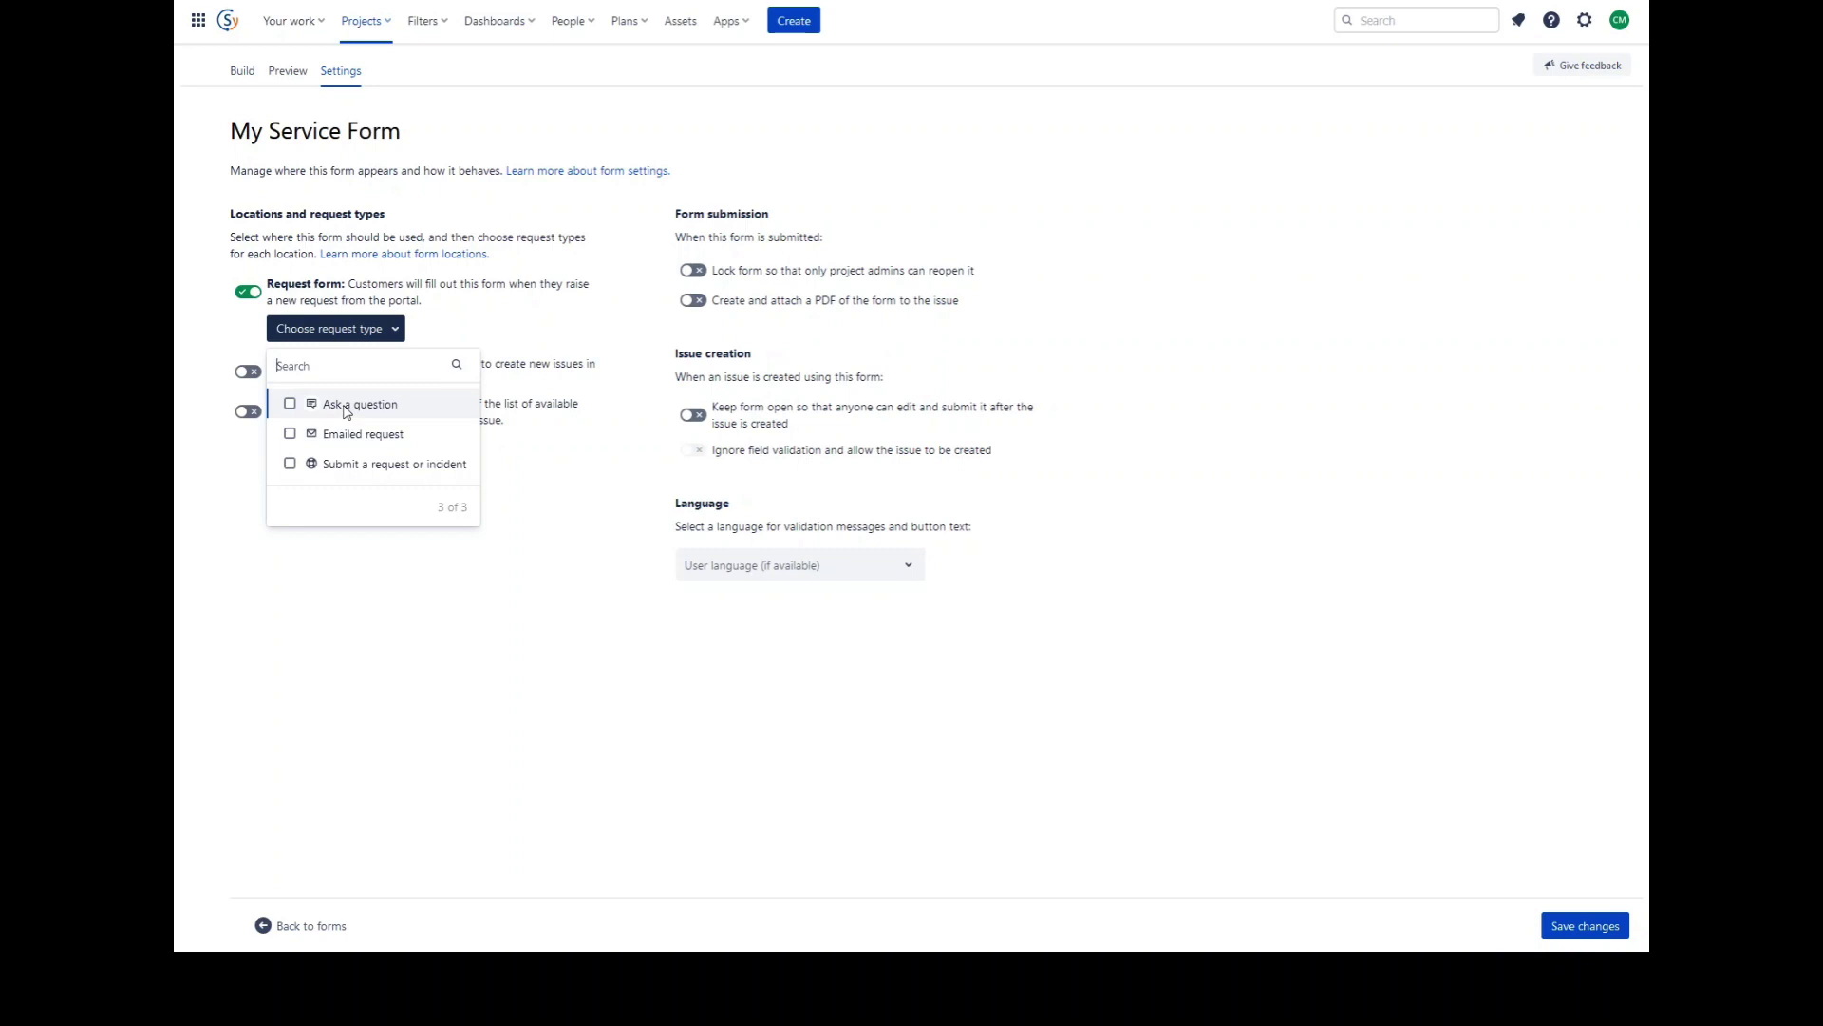
click(347, 407)
click(397, 593)
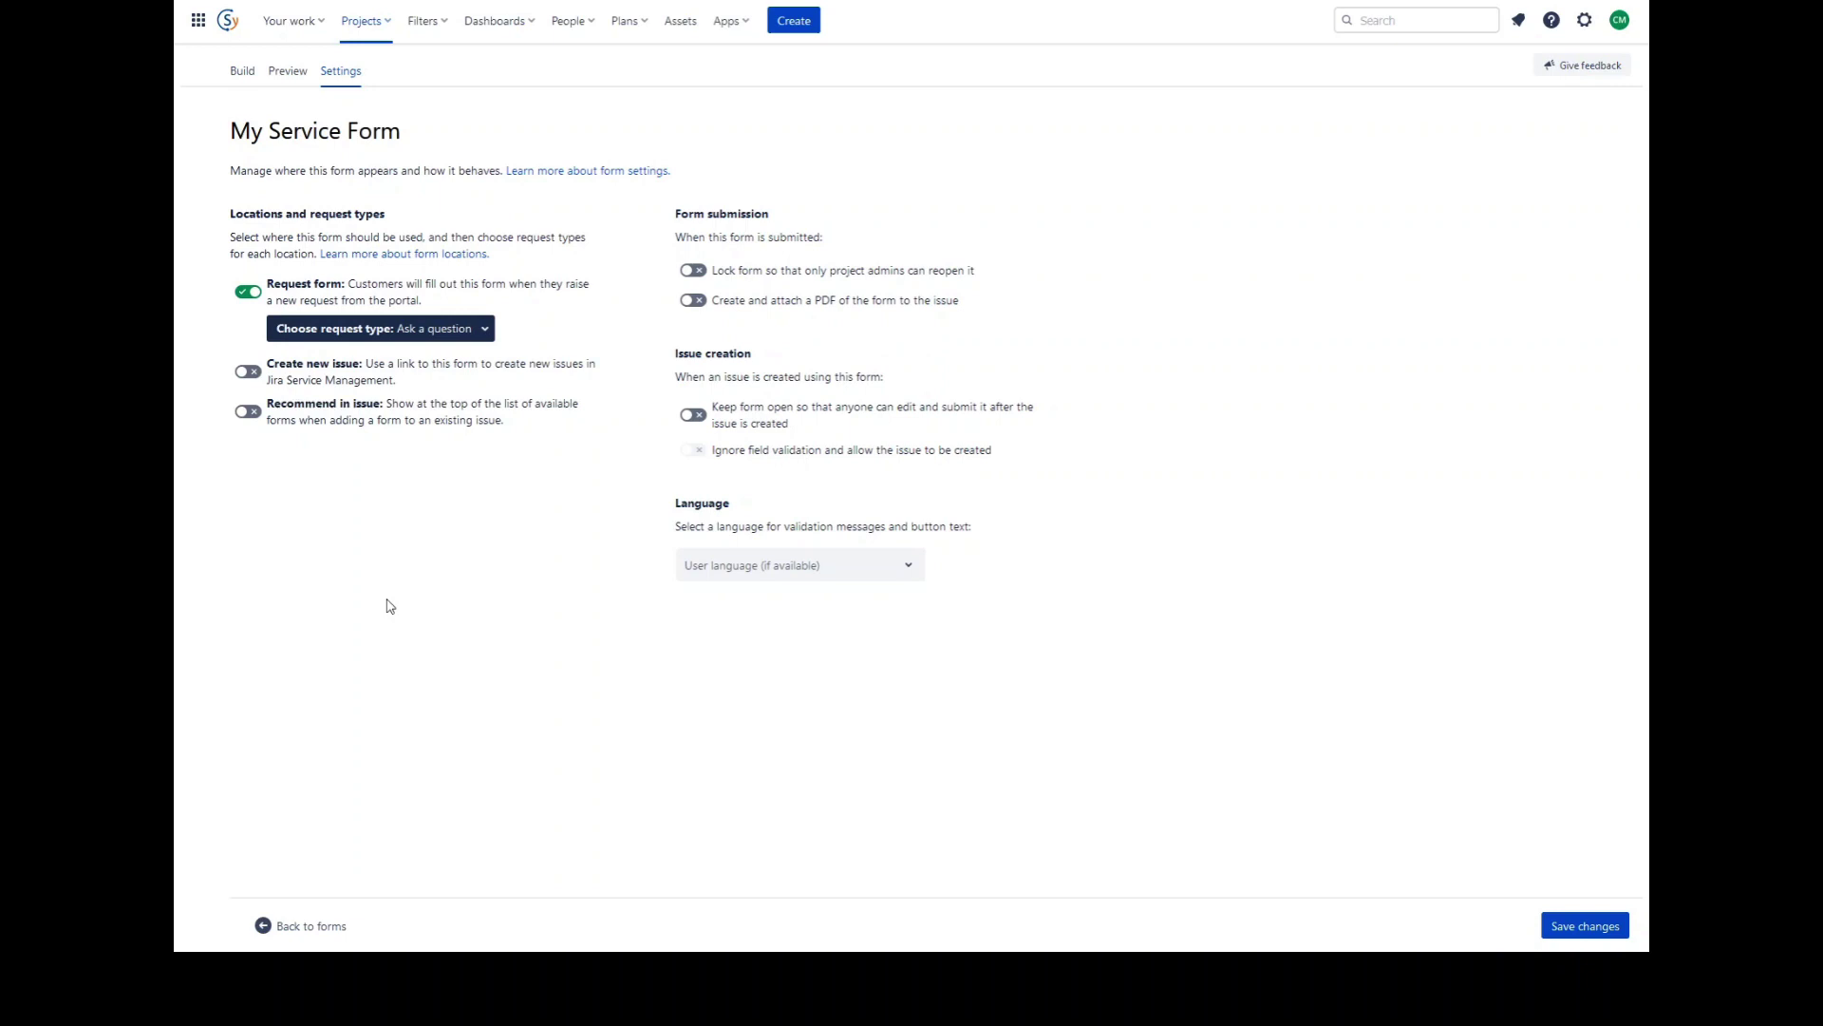
Offer the form on new issues for Submit a request or incident, and recommend it for Ask a question.
click(248, 371)
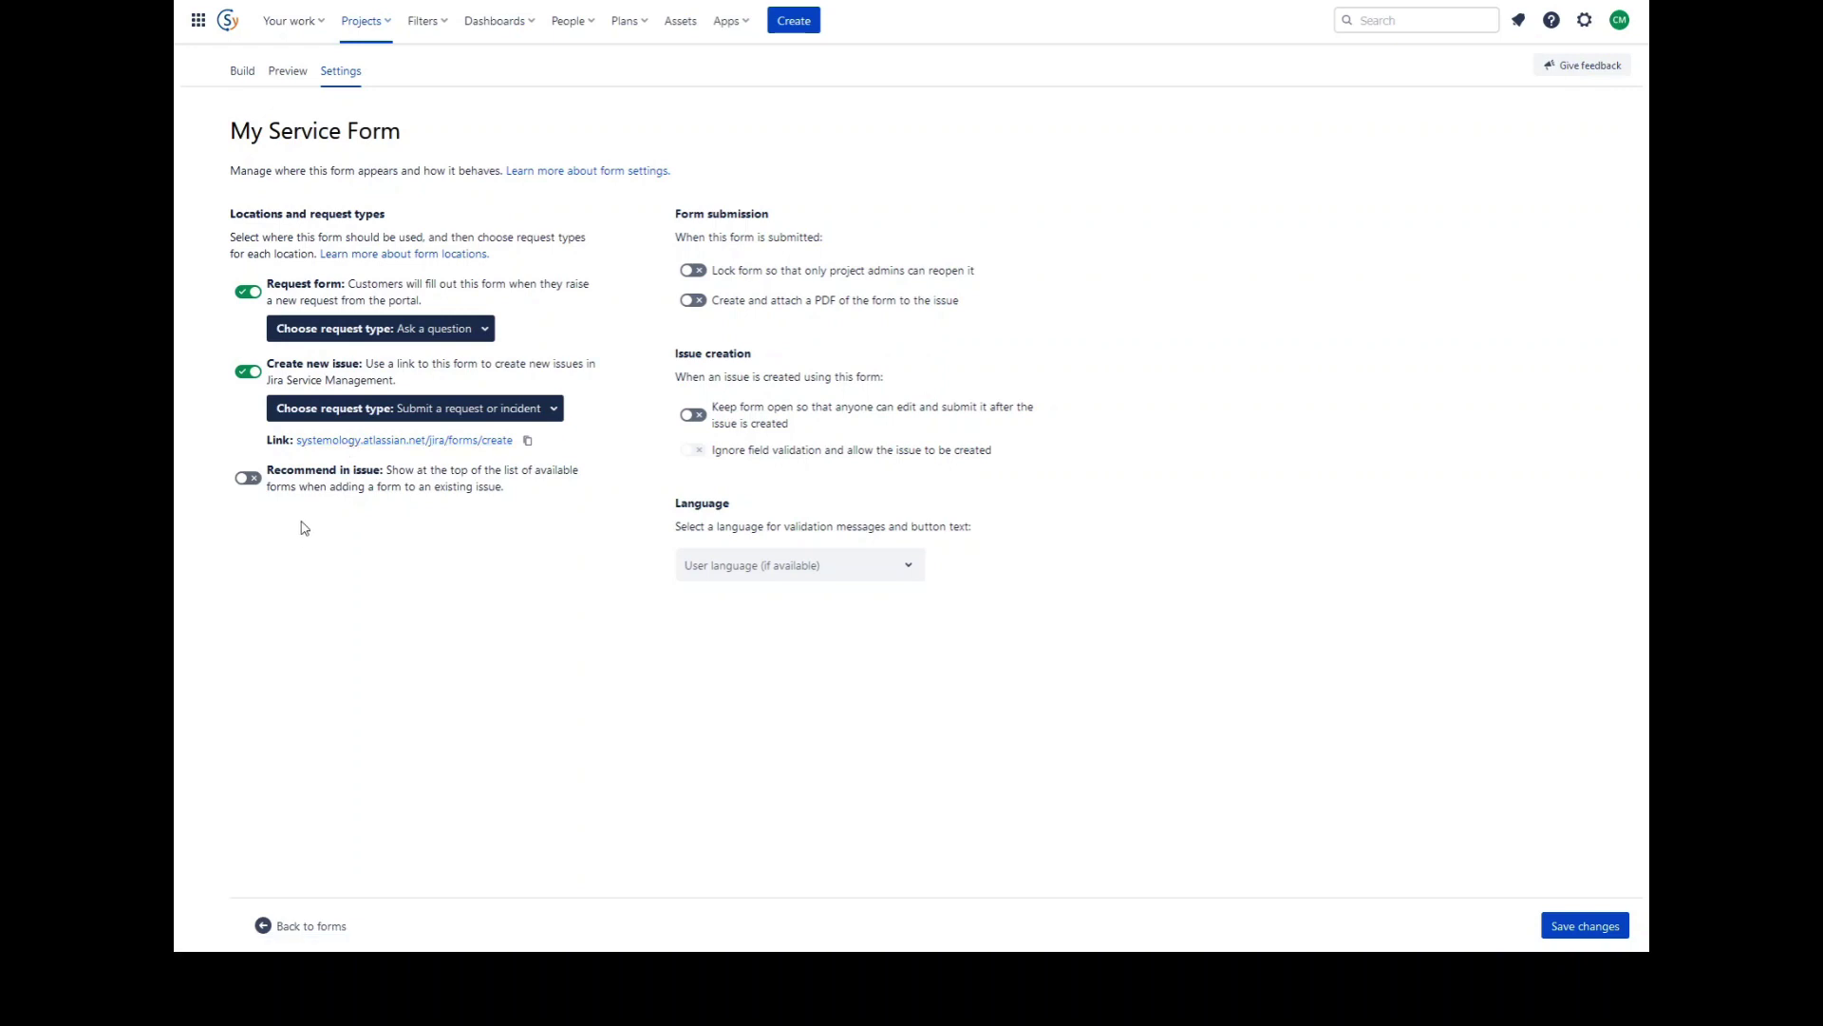
click(252, 483)
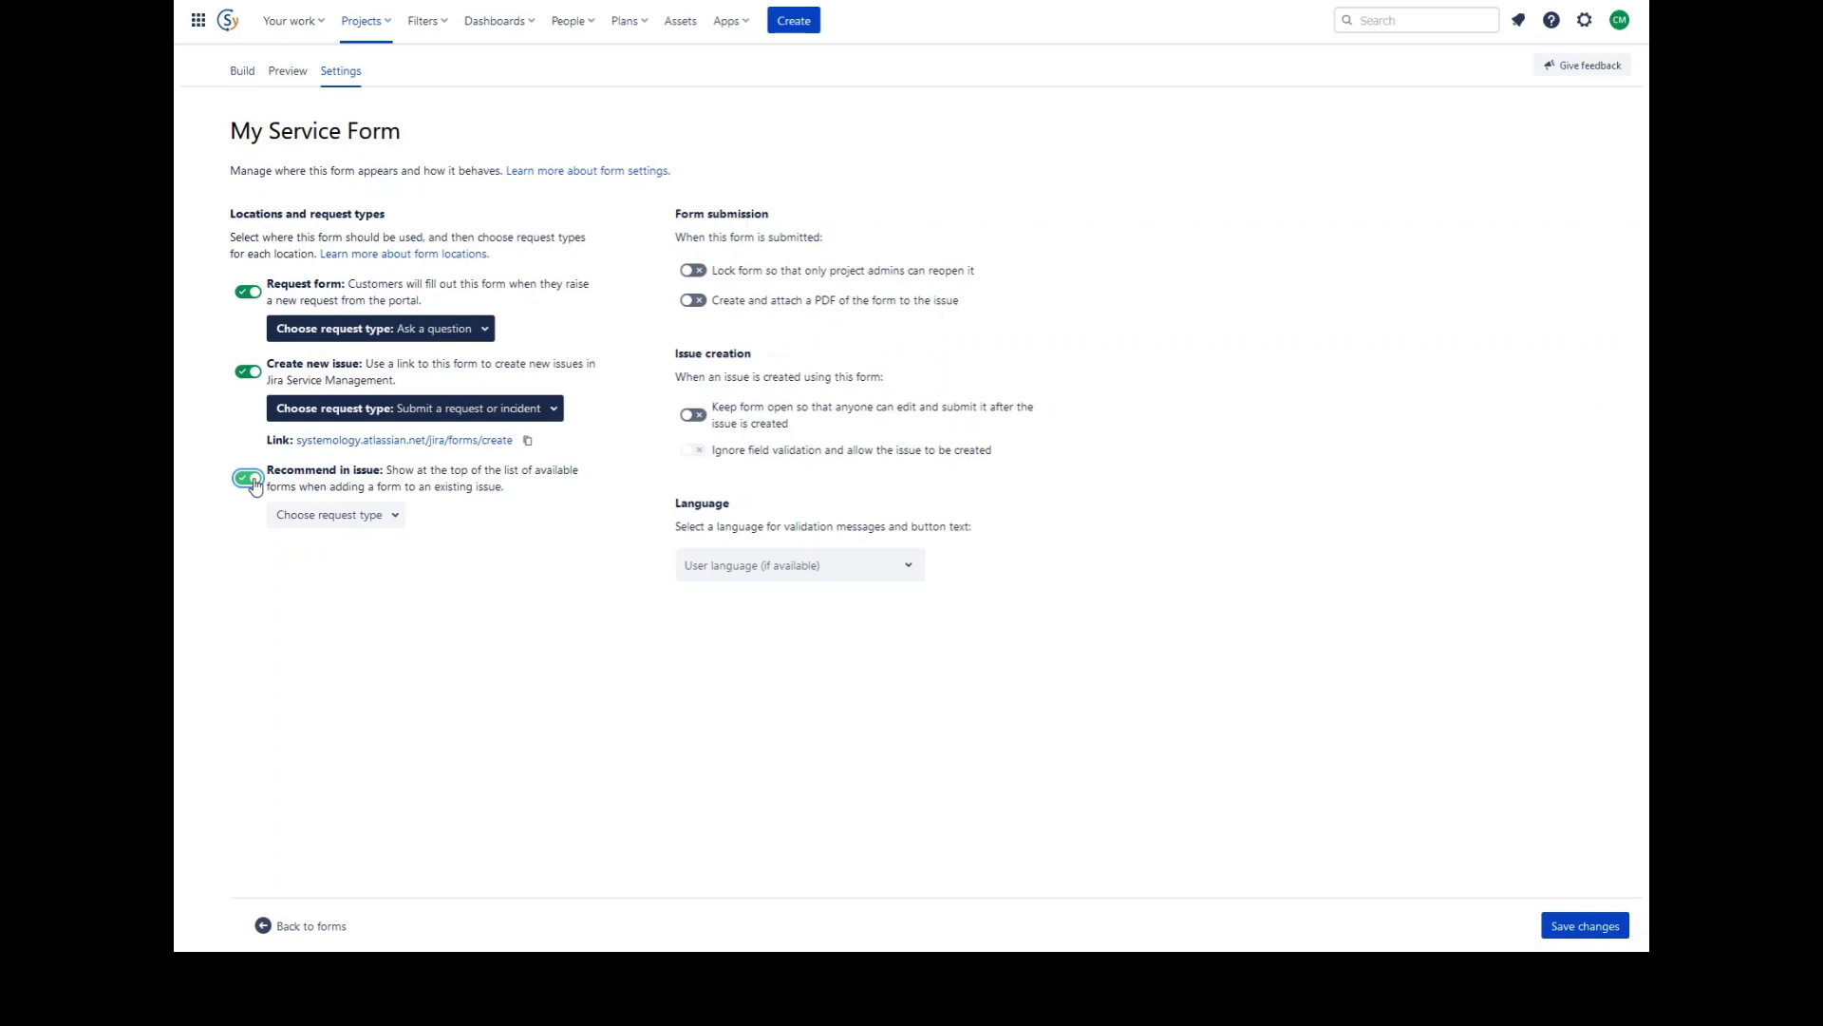
click(335, 515)
click(338, 558)
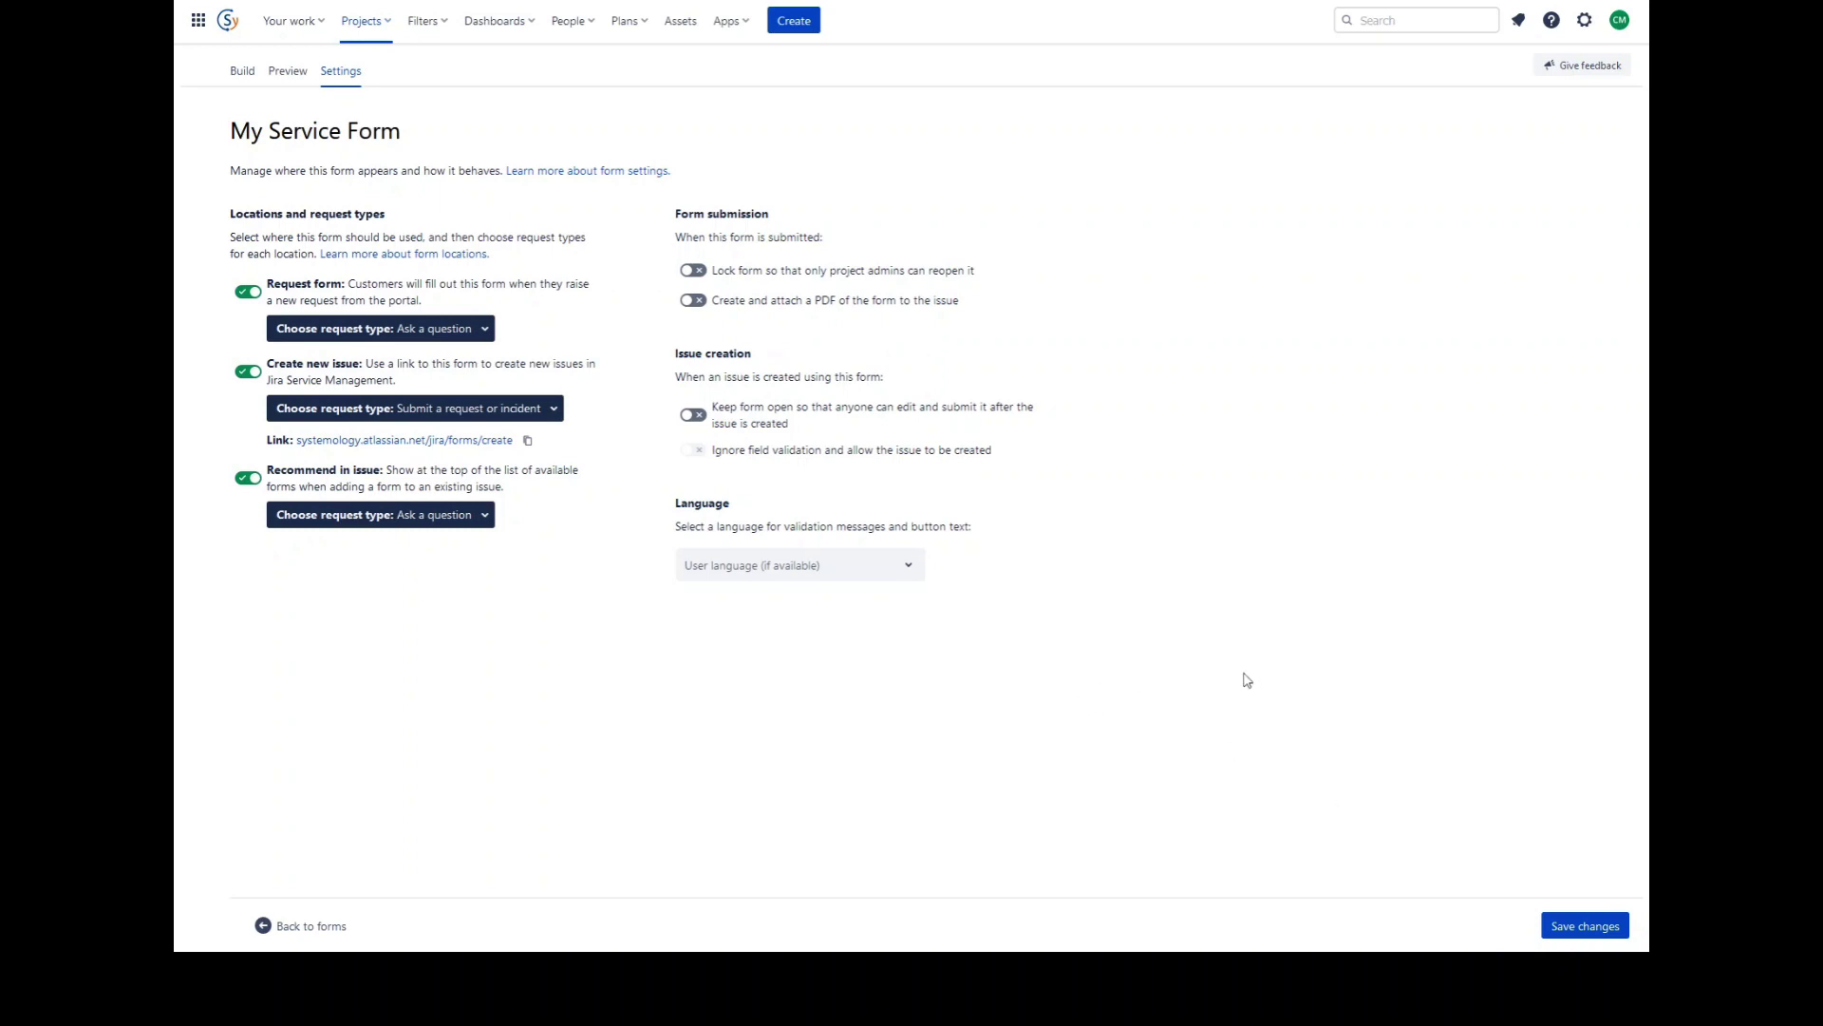
Enable Lock form (admin-only reopen) and Create and attach a PDF, then save the settings.
click(701, 274)
click(694, 300)
click(1599, 938)
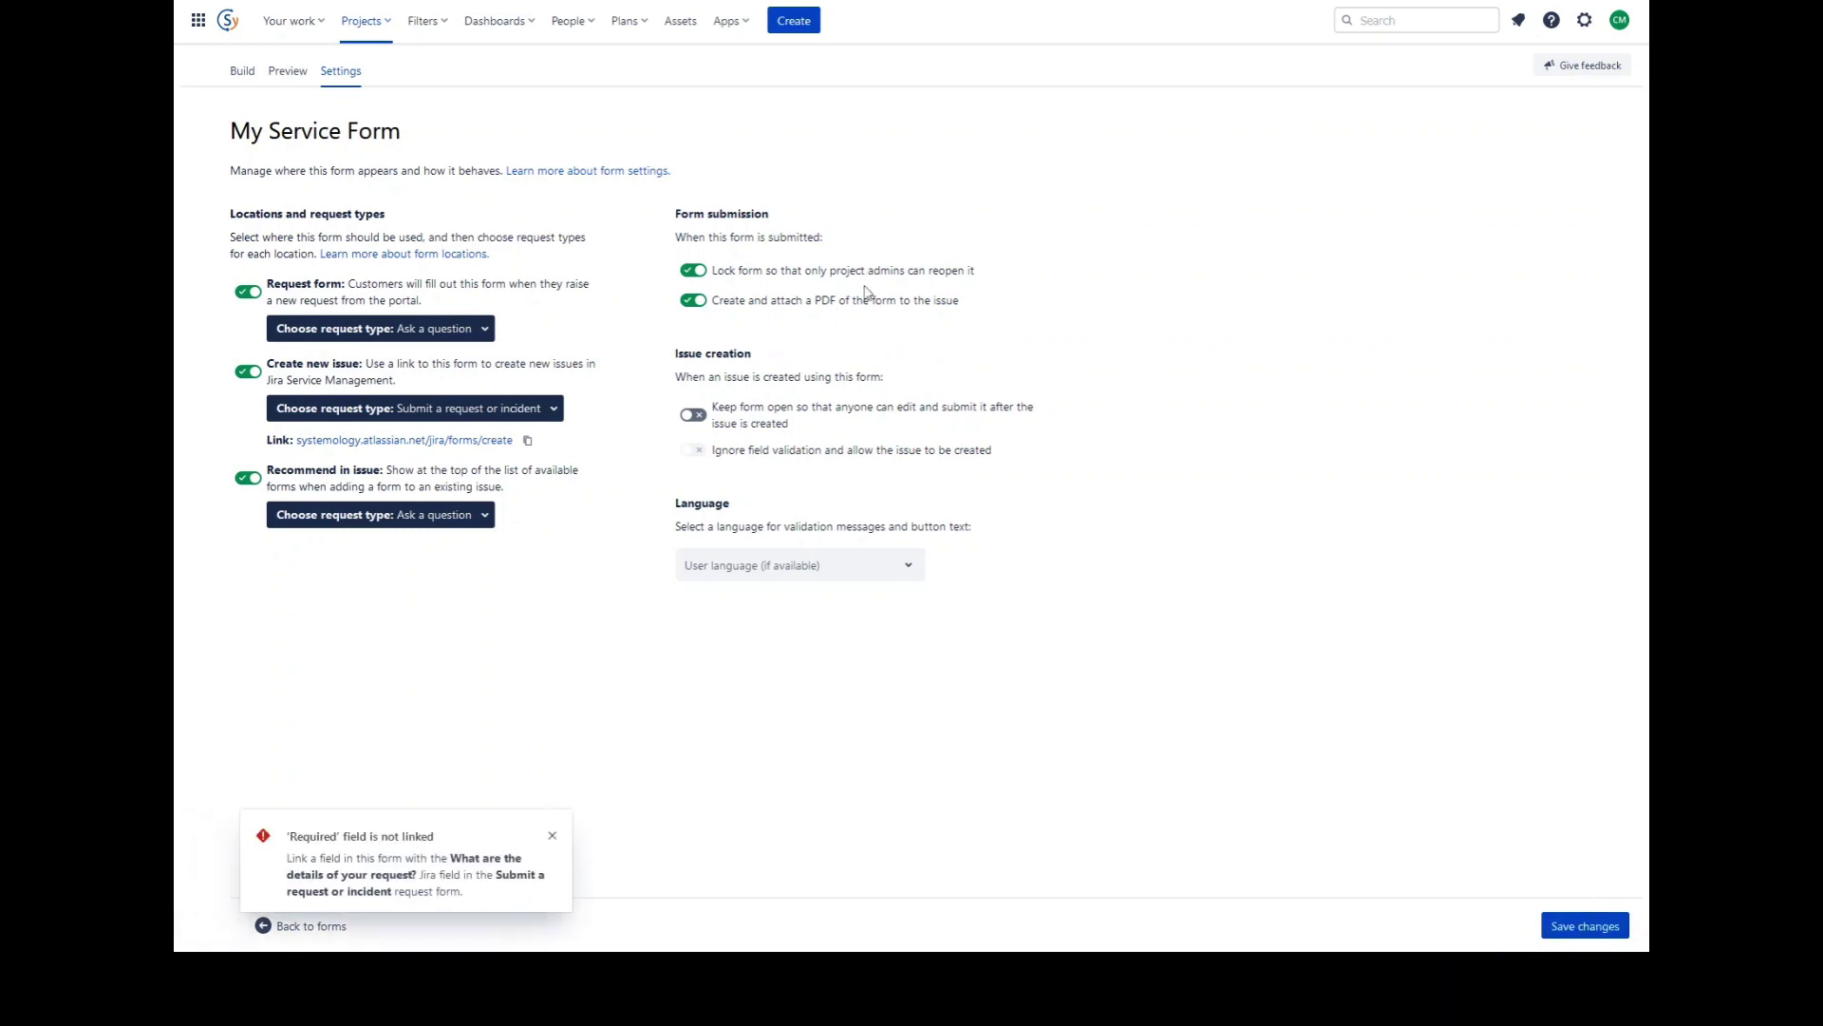
Link the required Item field to the Jira Description field and save the form.
click(552, 834)
click(1583, 463)
click(1387, 616)
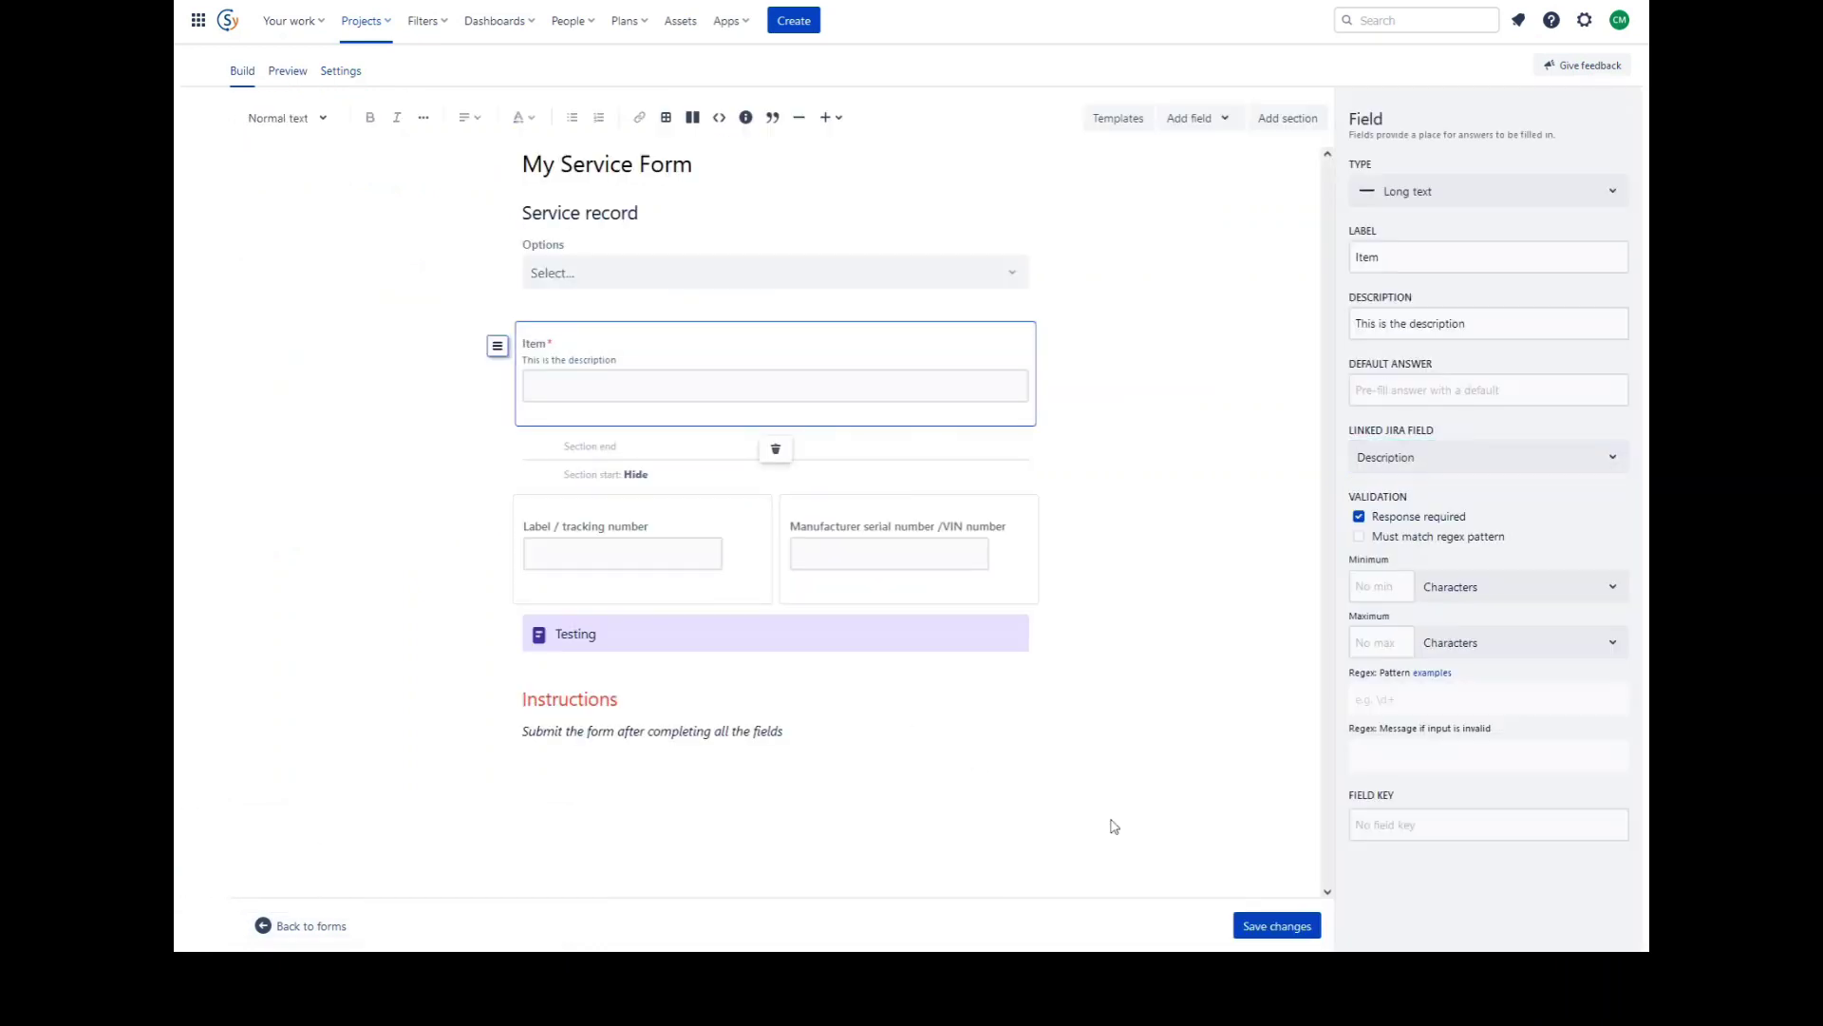
click(1278, 926)
click(550, 883)
Return to the forms list and review My Service Form's request types and locations.
click(313, 926)
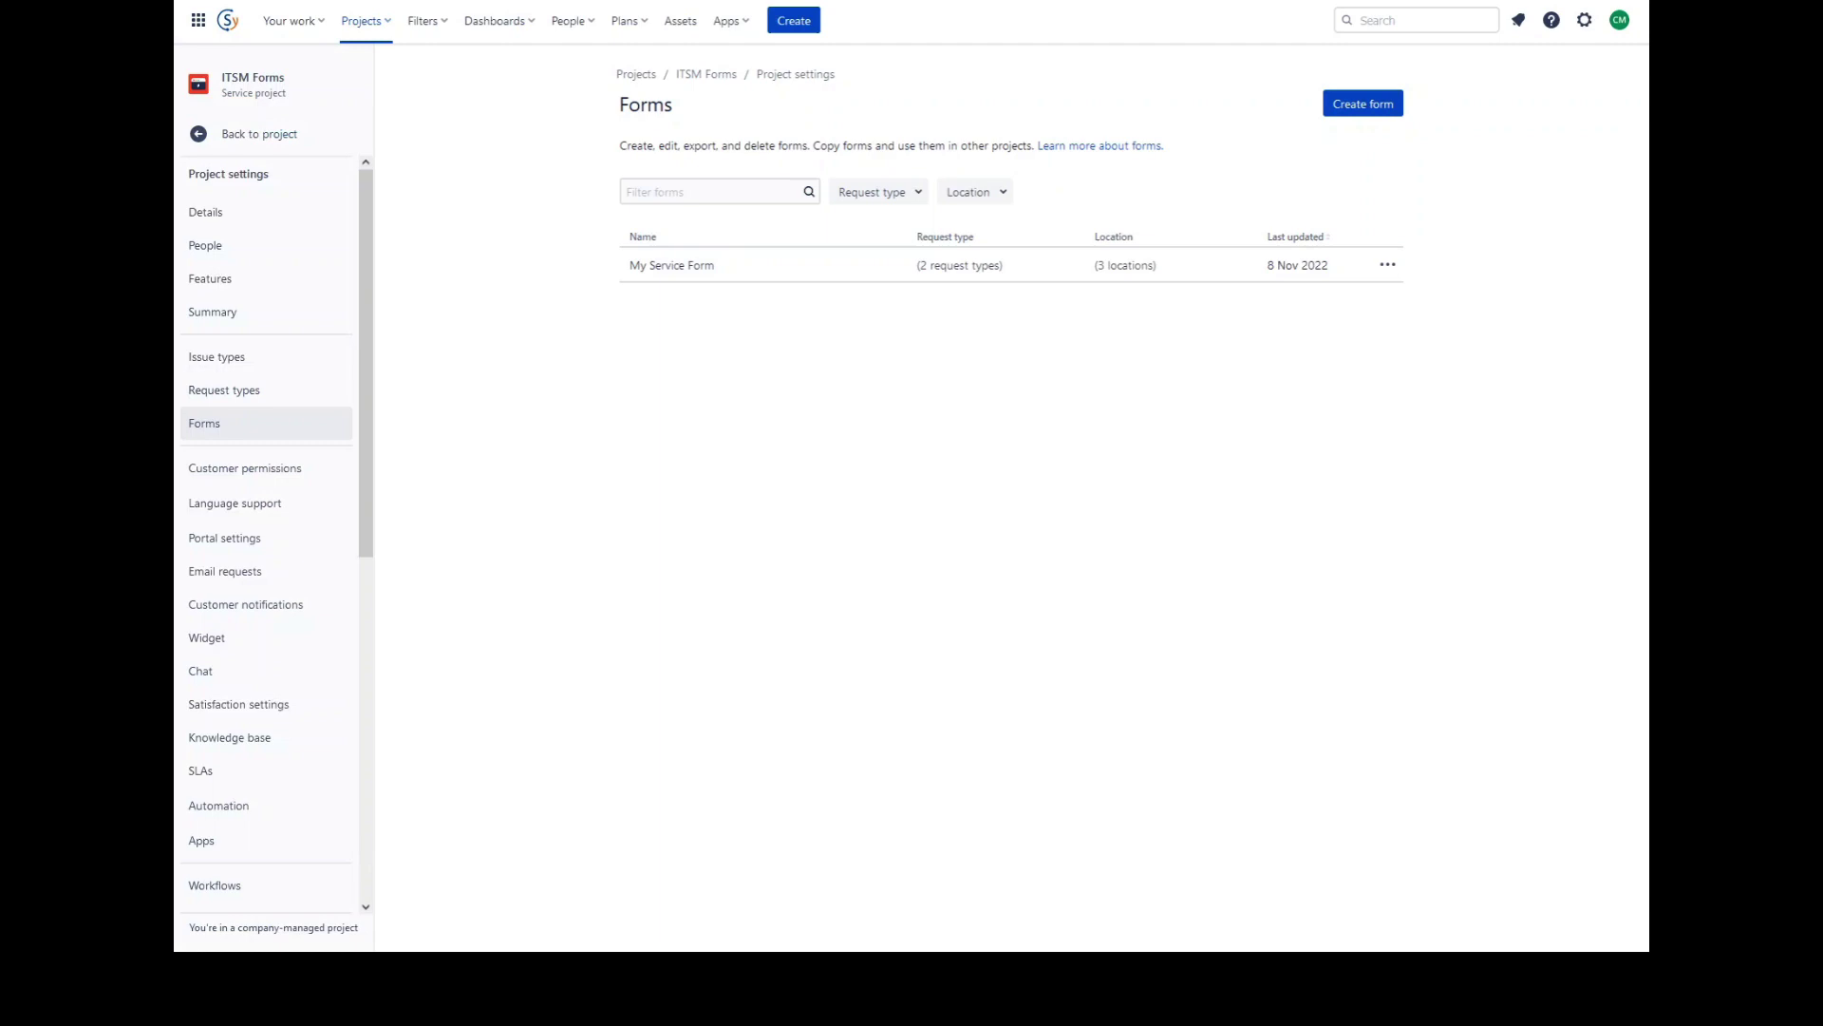
click(930, 278)
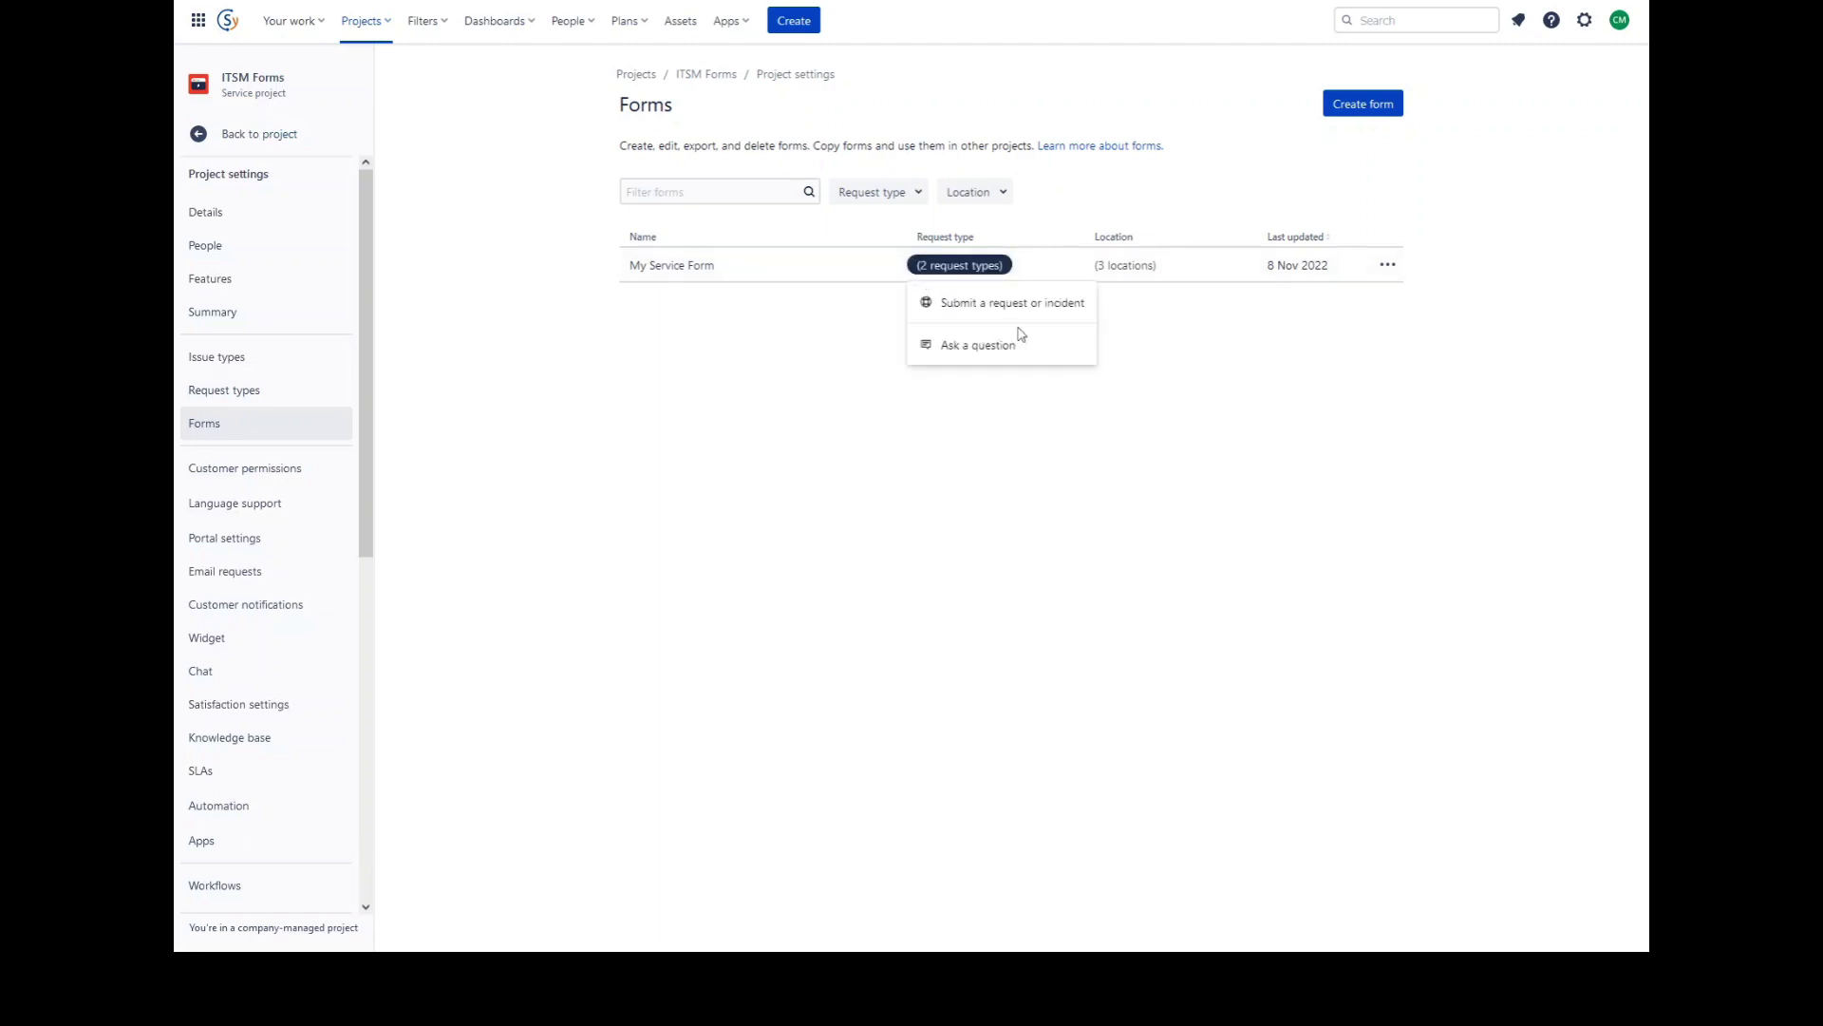
click(1132, 266)
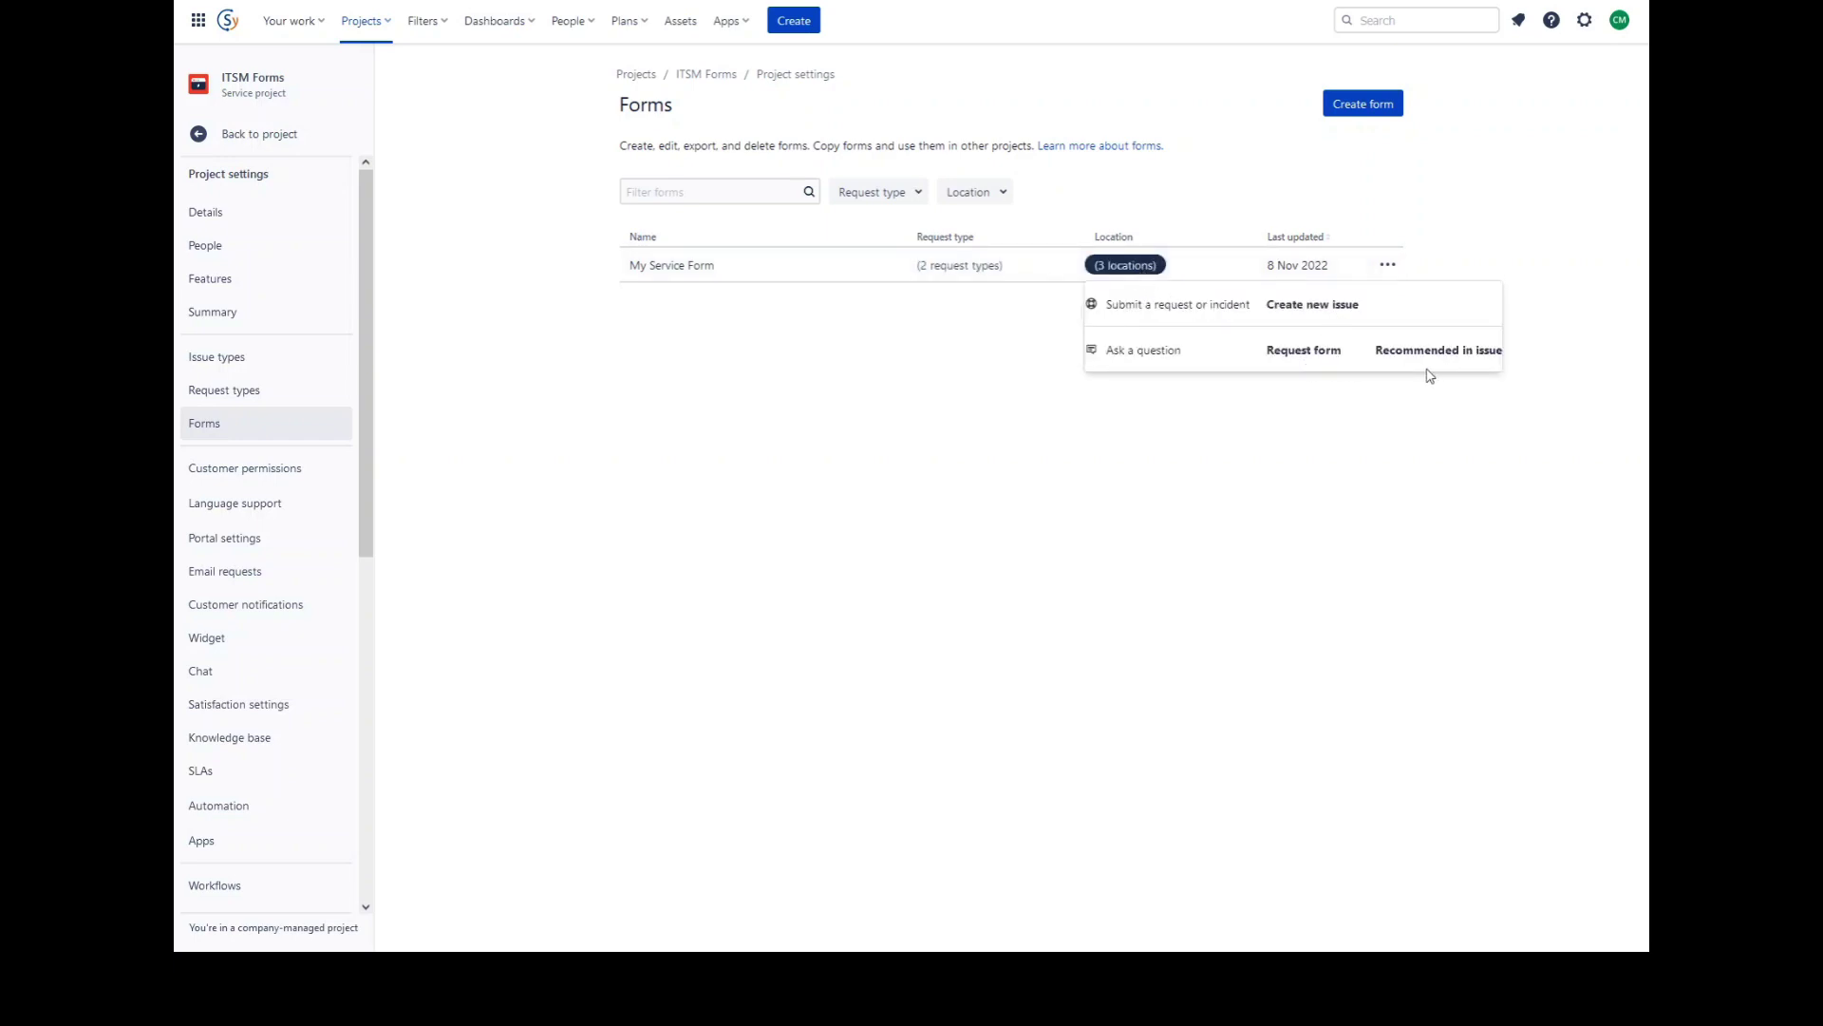
click(1366, 573)
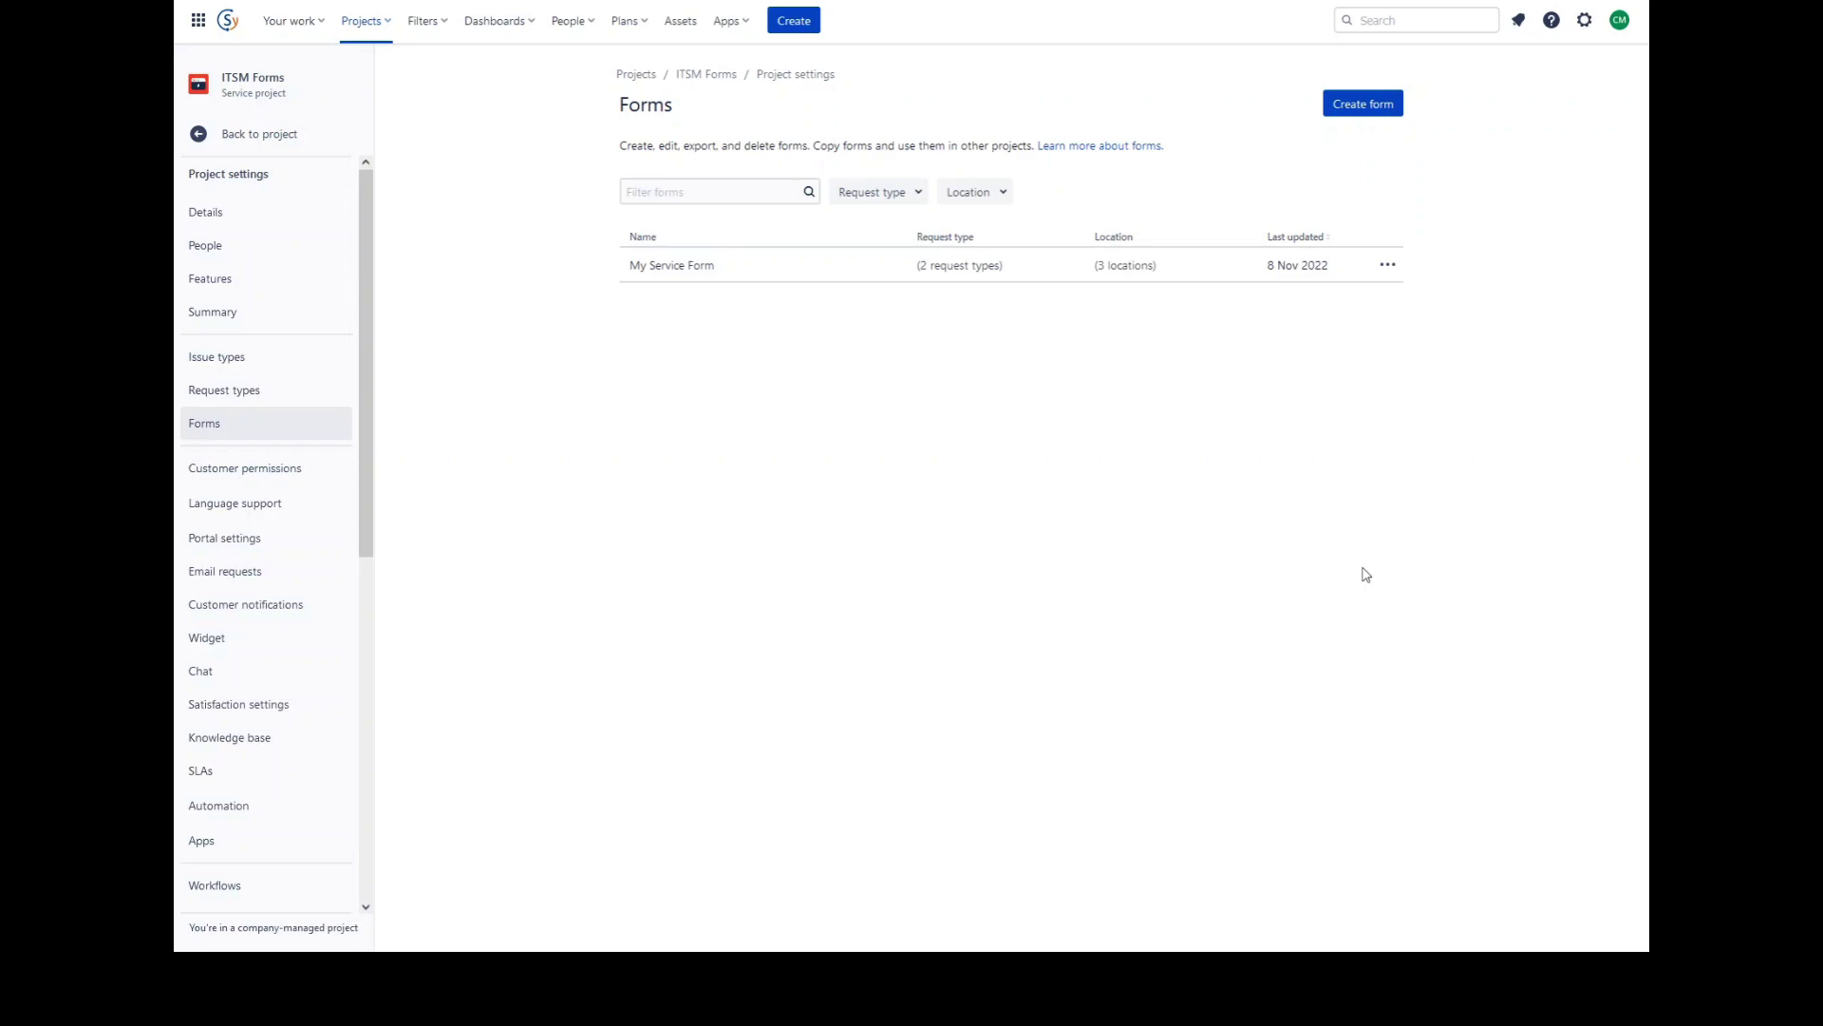
Preview the Ask a question request type, which includes My Service Form, in the customer portal.
click(217, 393)
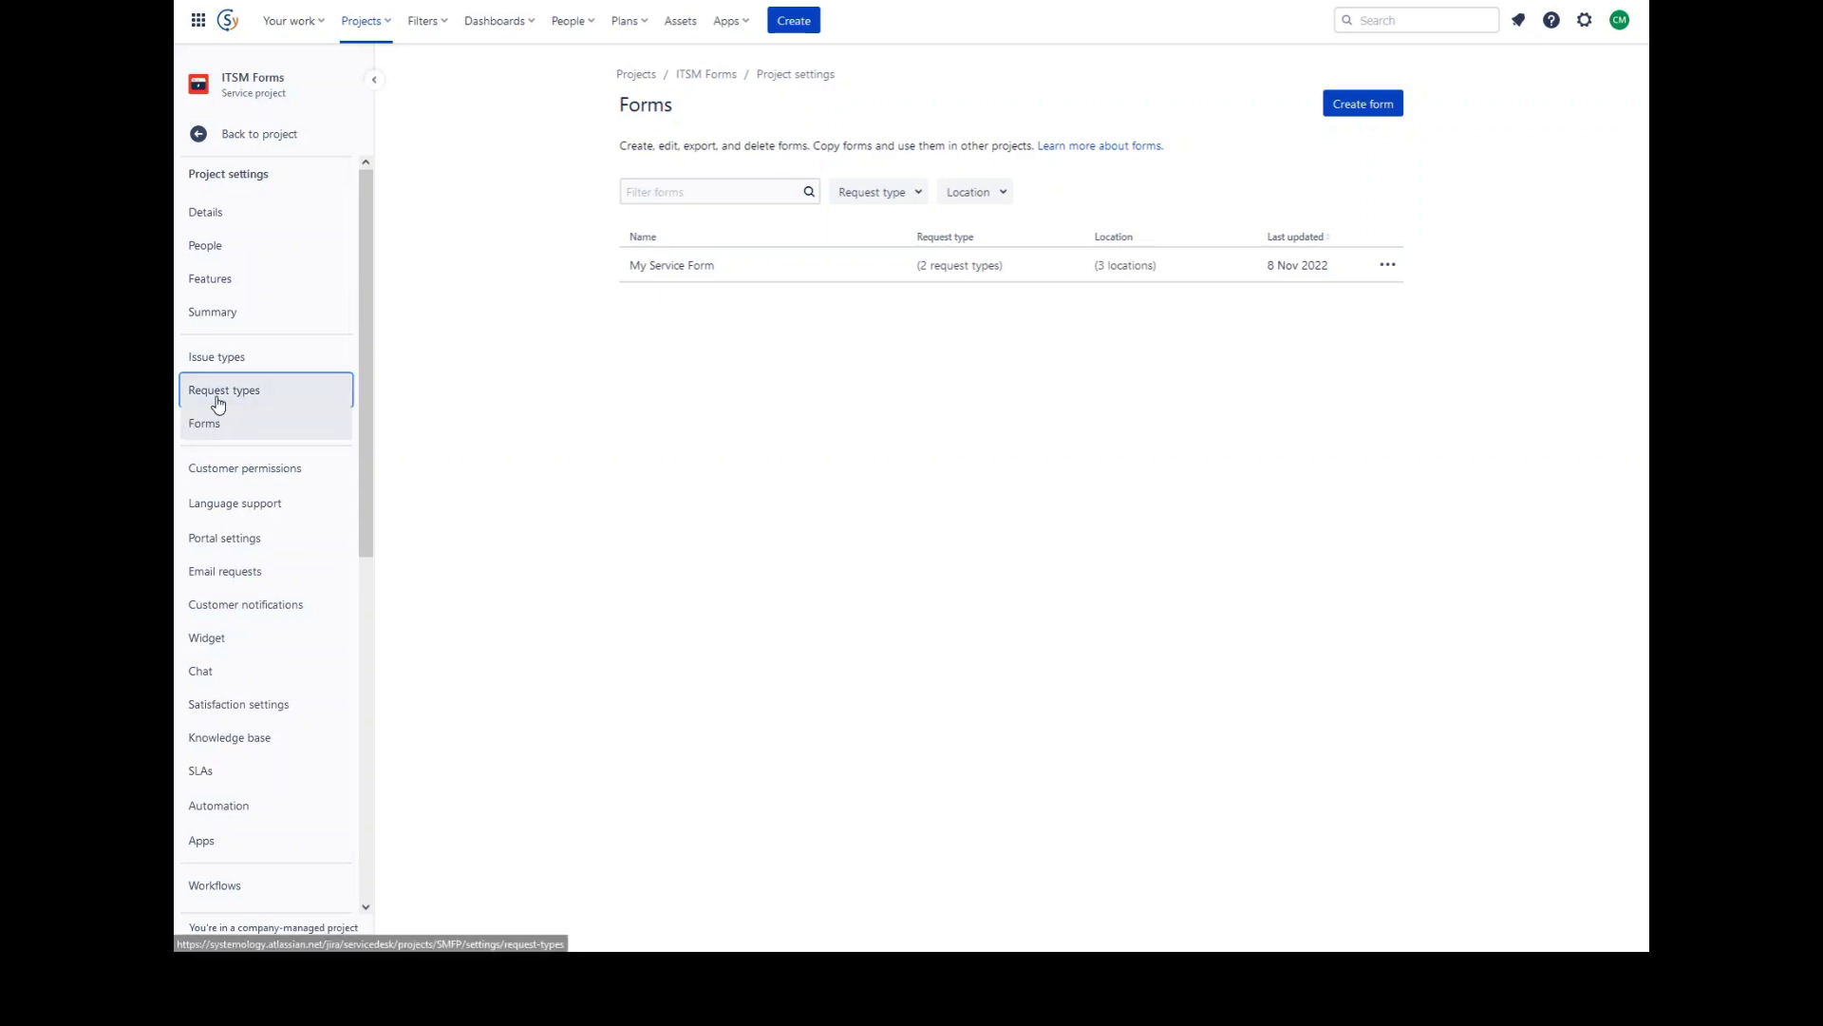
click(599, 282)
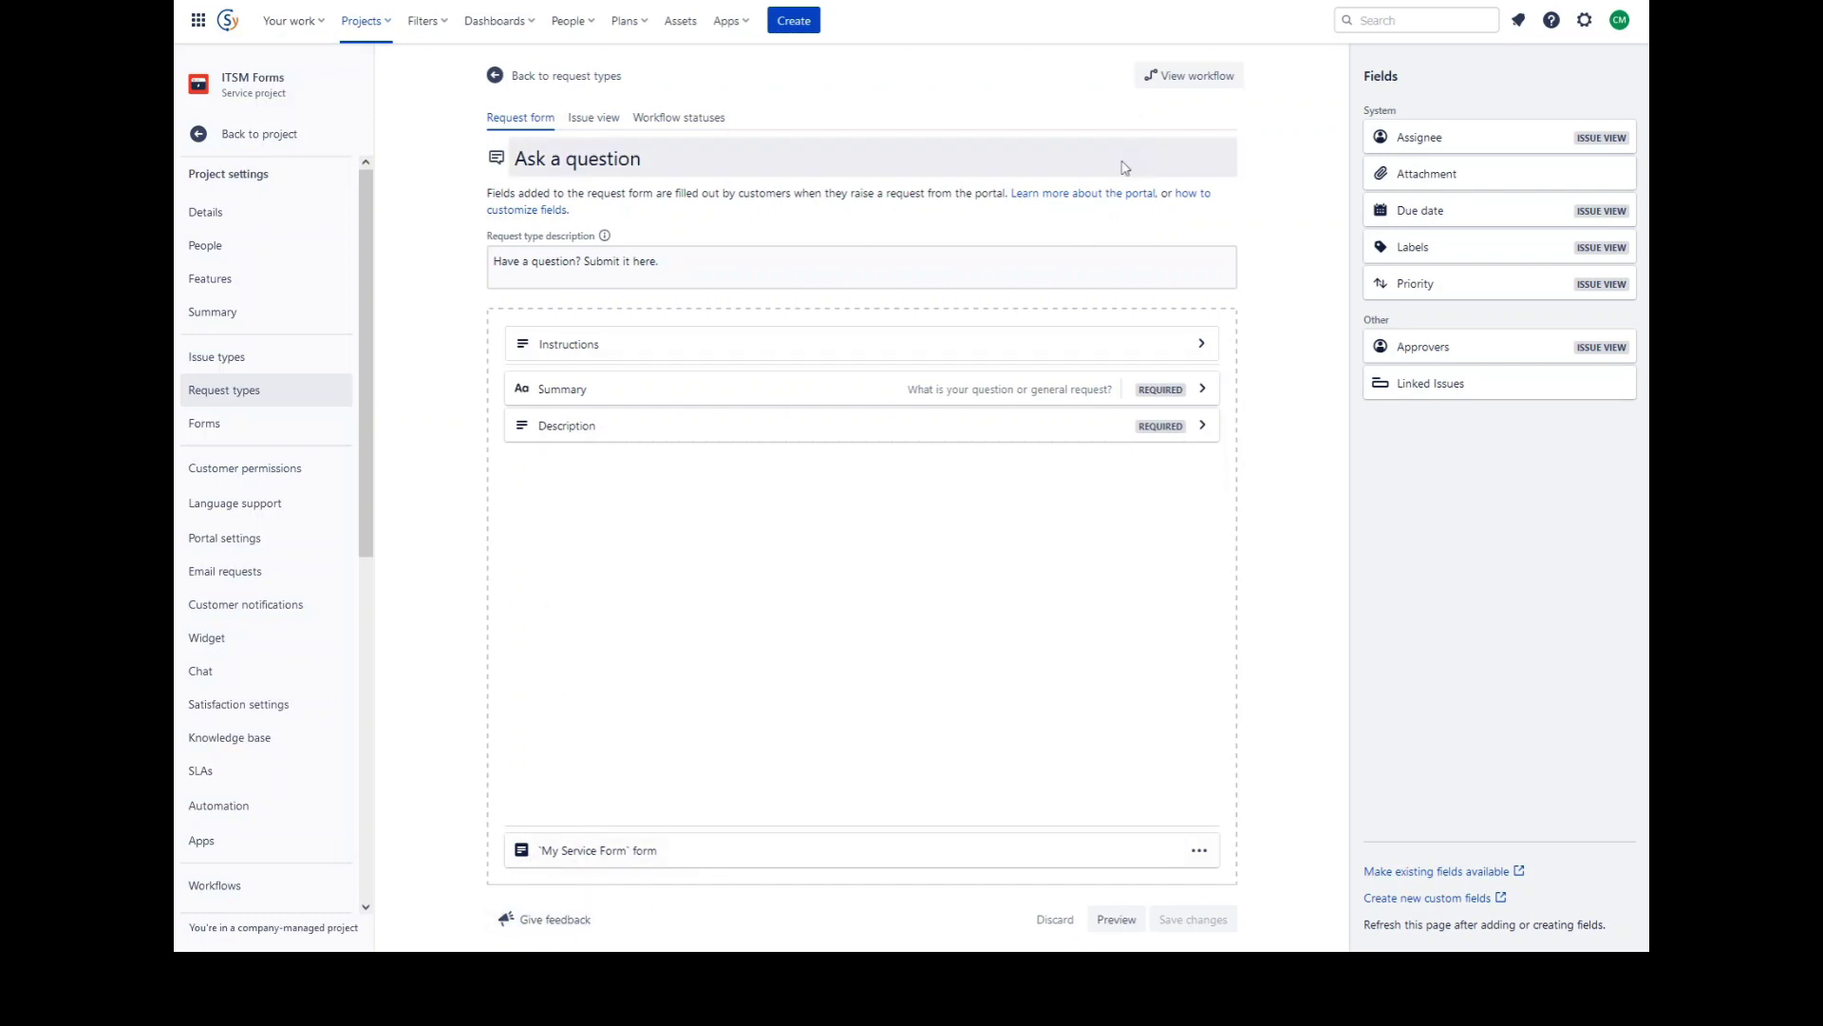
click(1116, 919)
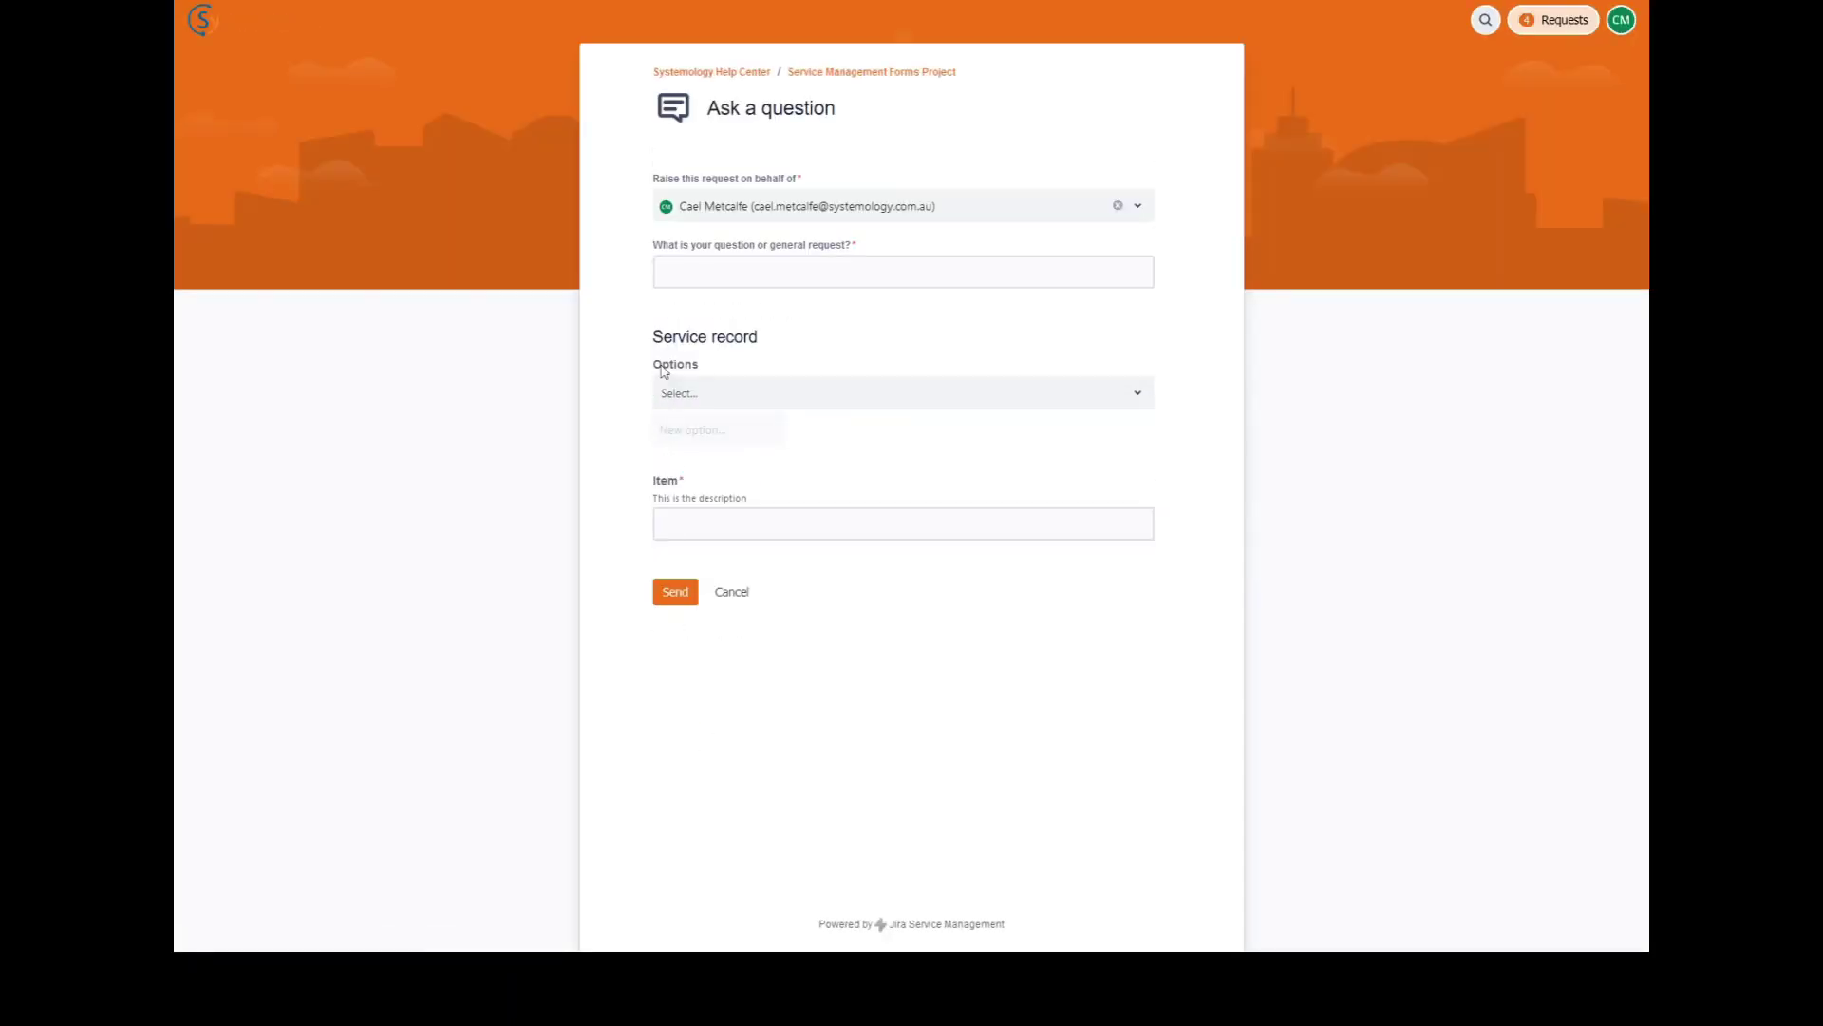
Send the portal request 'This is my test submission' with Option 1 and Item 'Test'.
click(802, 394)
click(836, 464)
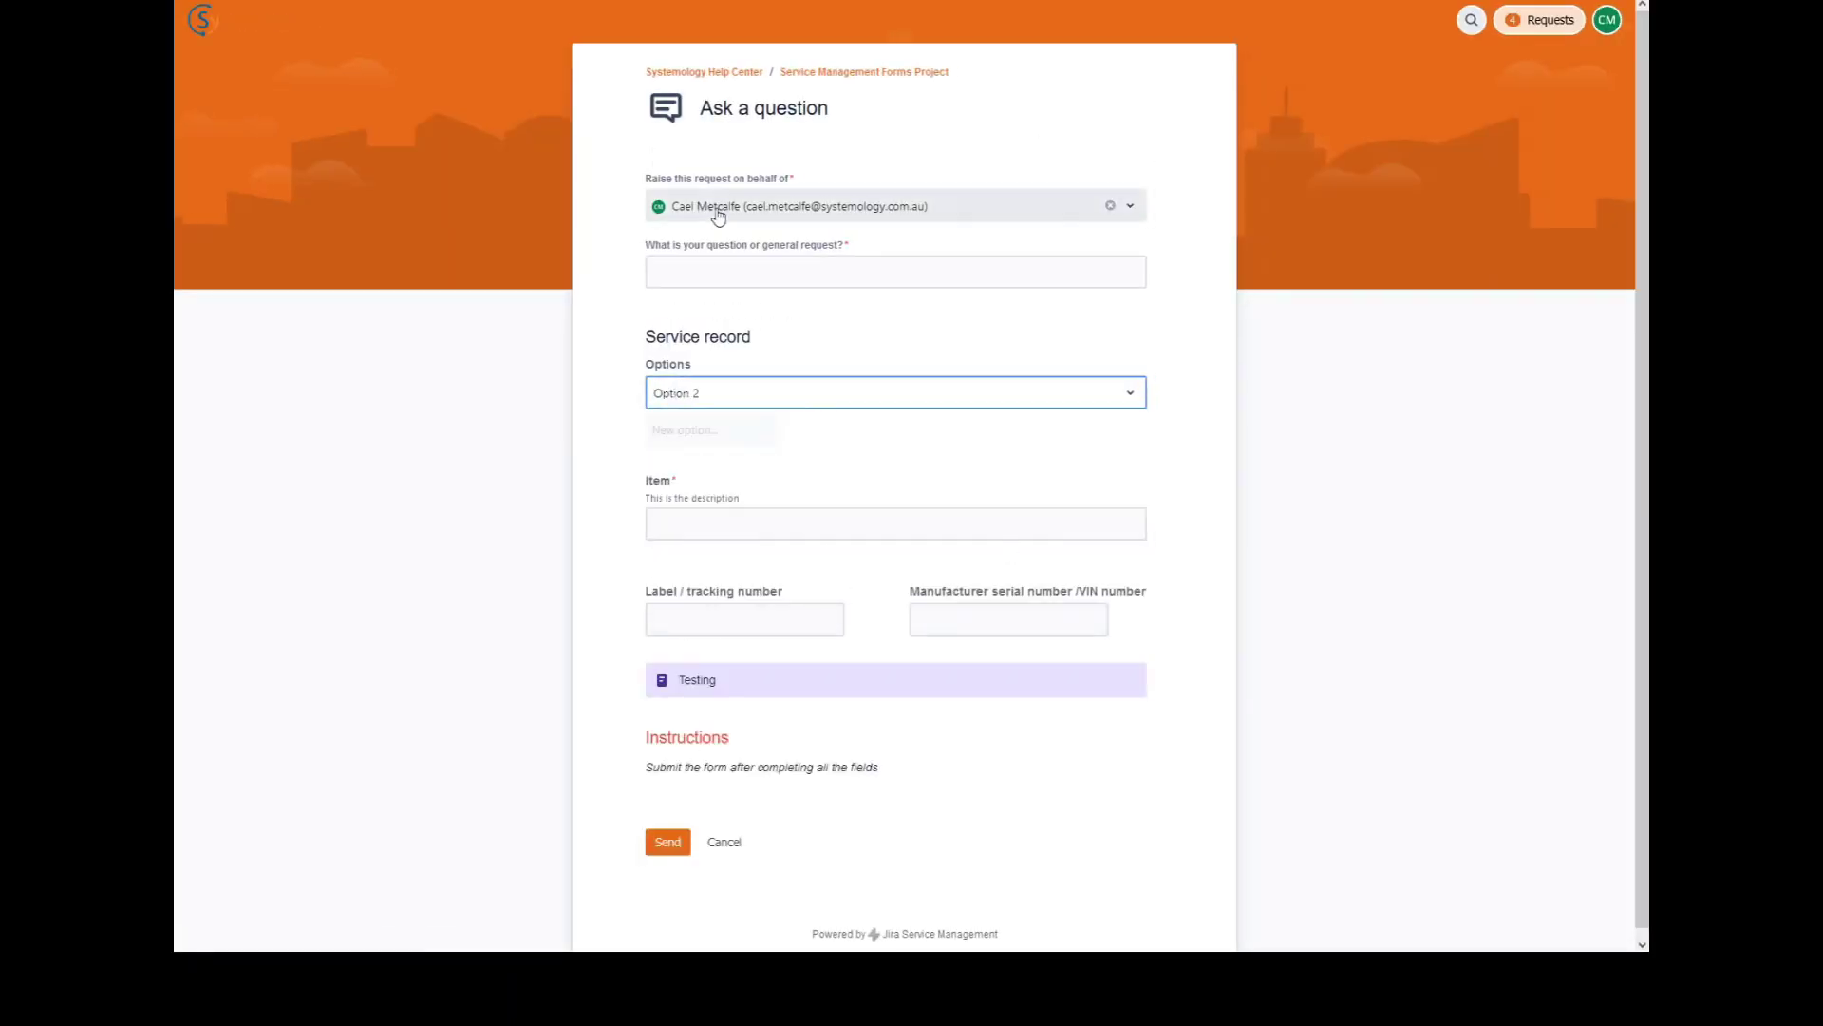
key(Up)
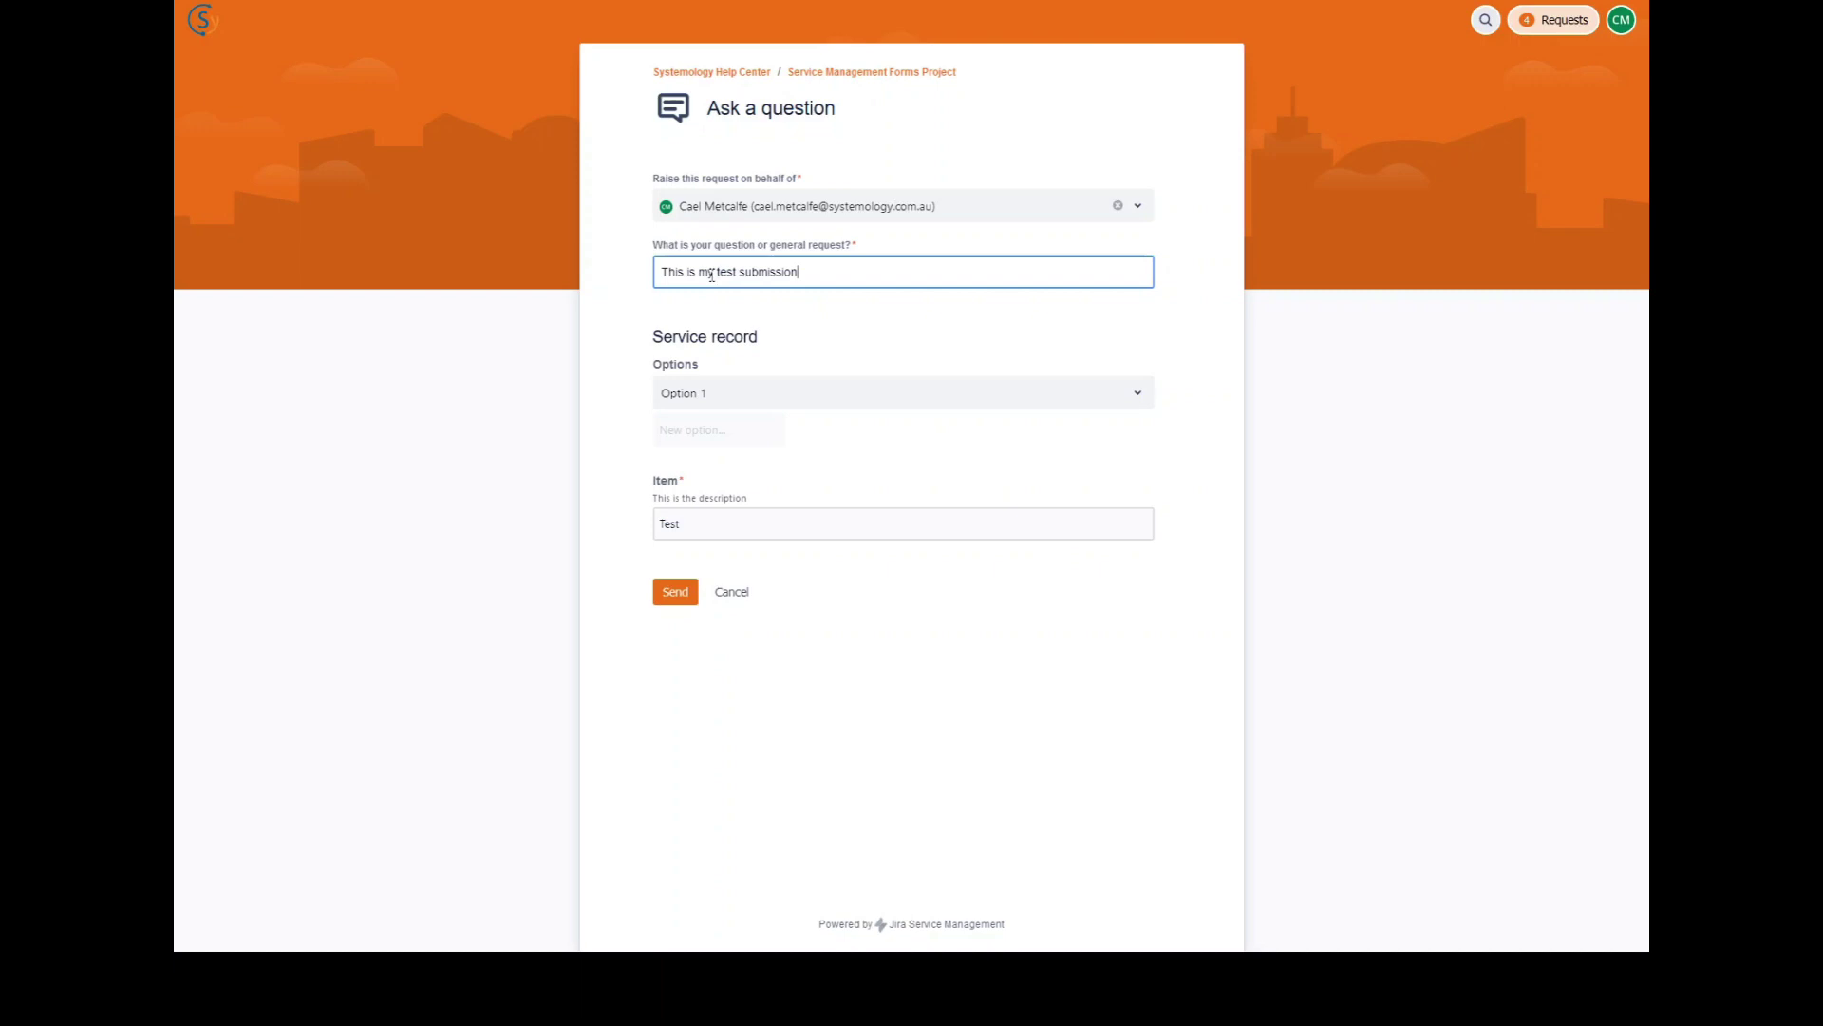
click(677, 593)
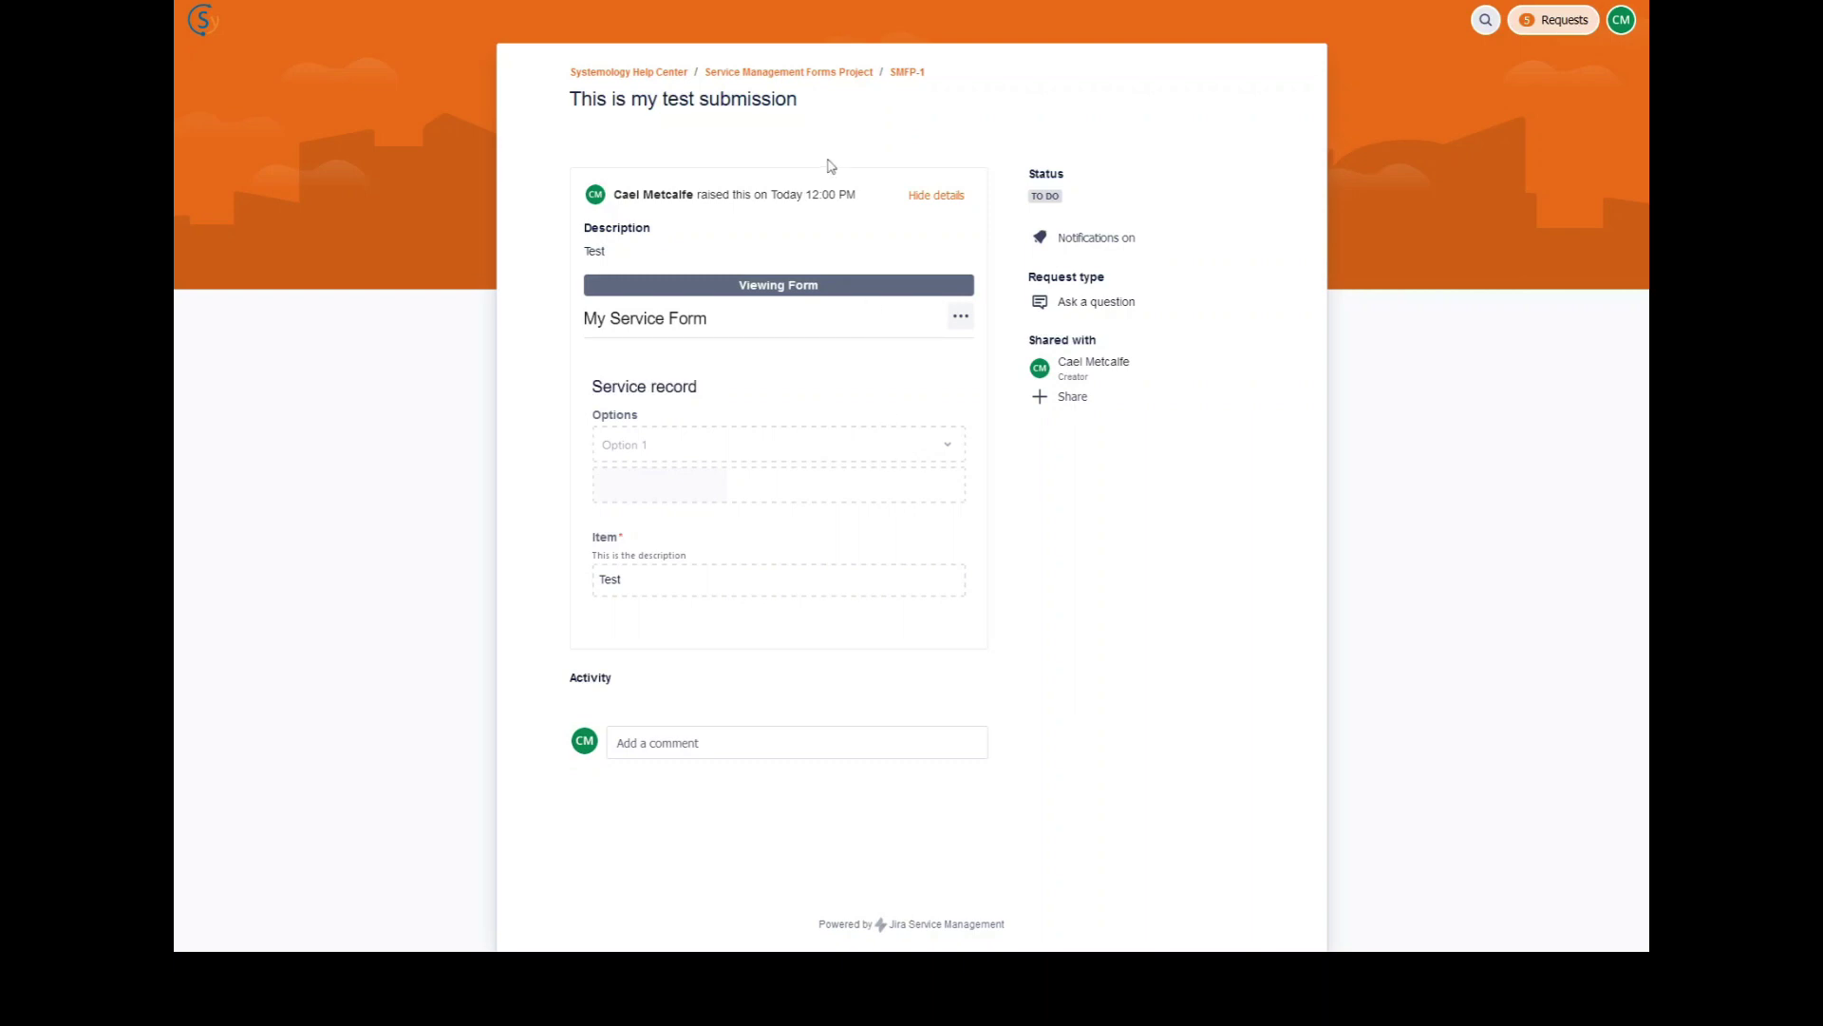
Review the submitted request page and its form download option.
drag(821, 287, 730, 294)
click(729, 294)
click(961, 317)
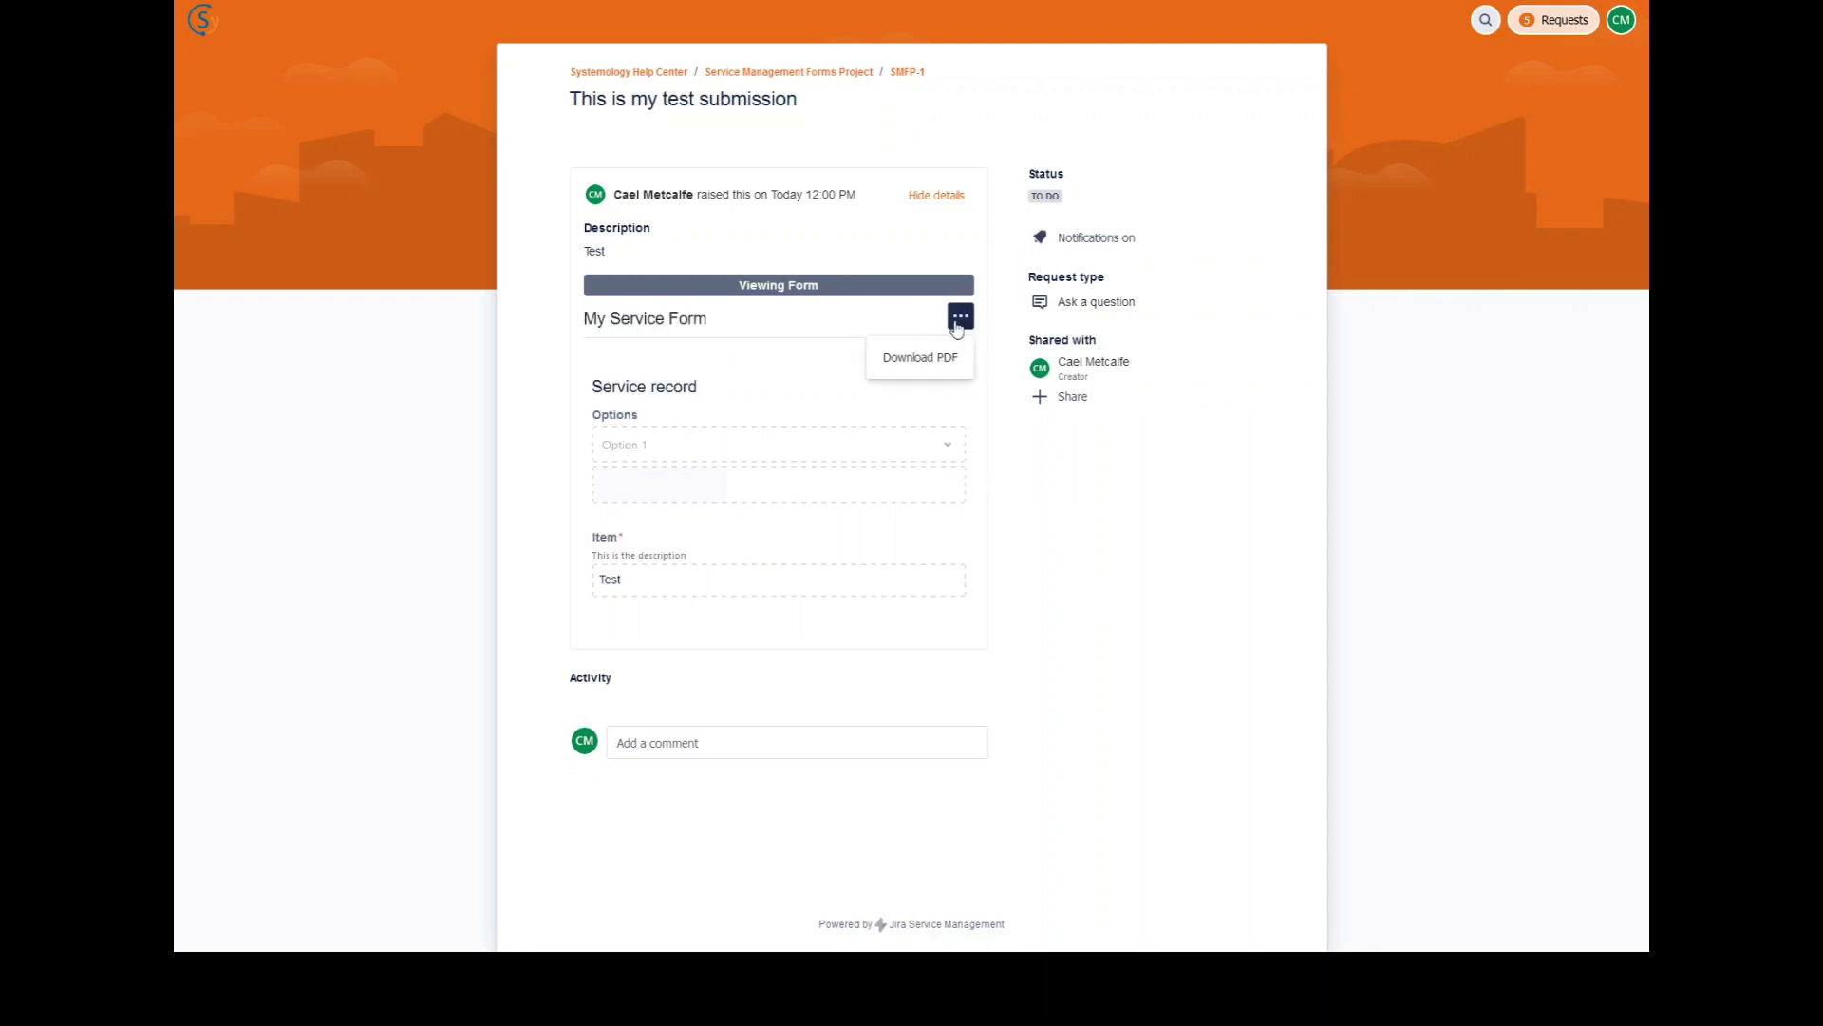
click(907, 72)
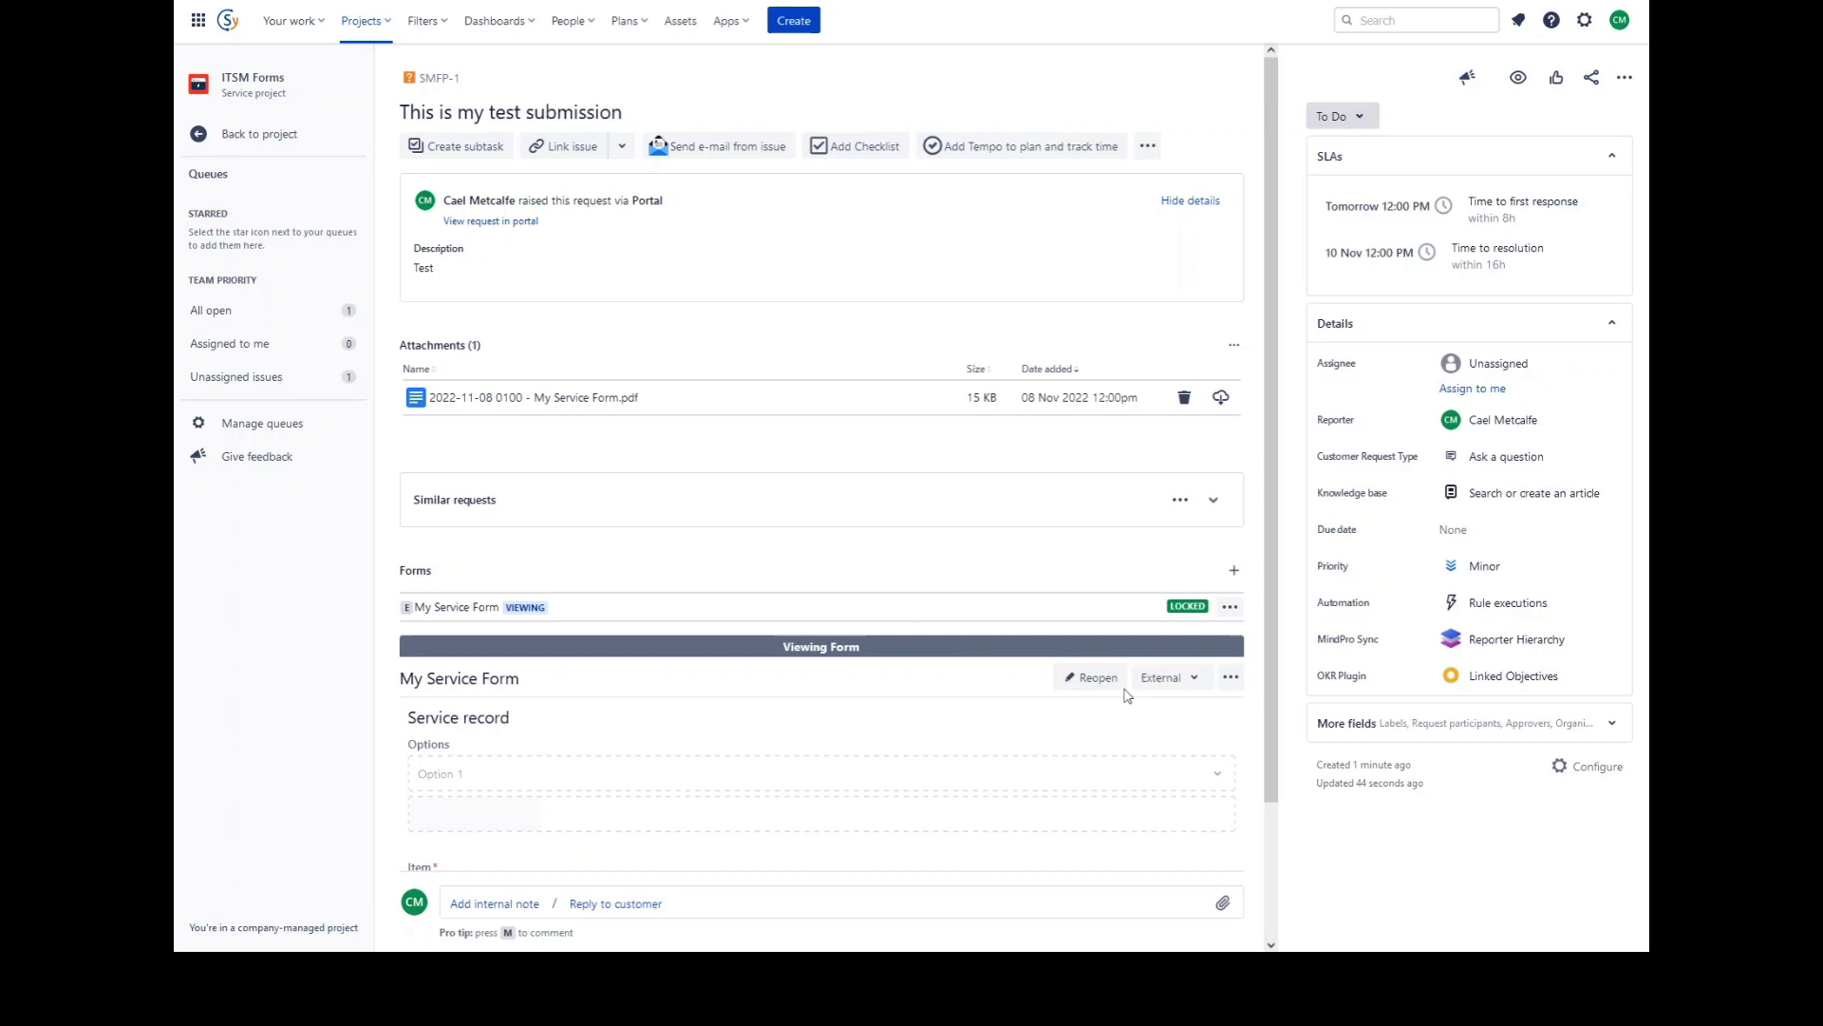
Scroll down SMFP-1 to the locked form showing Item 'Test' and the 15 KB PDF.
scroll(1071, 545, down, 2)
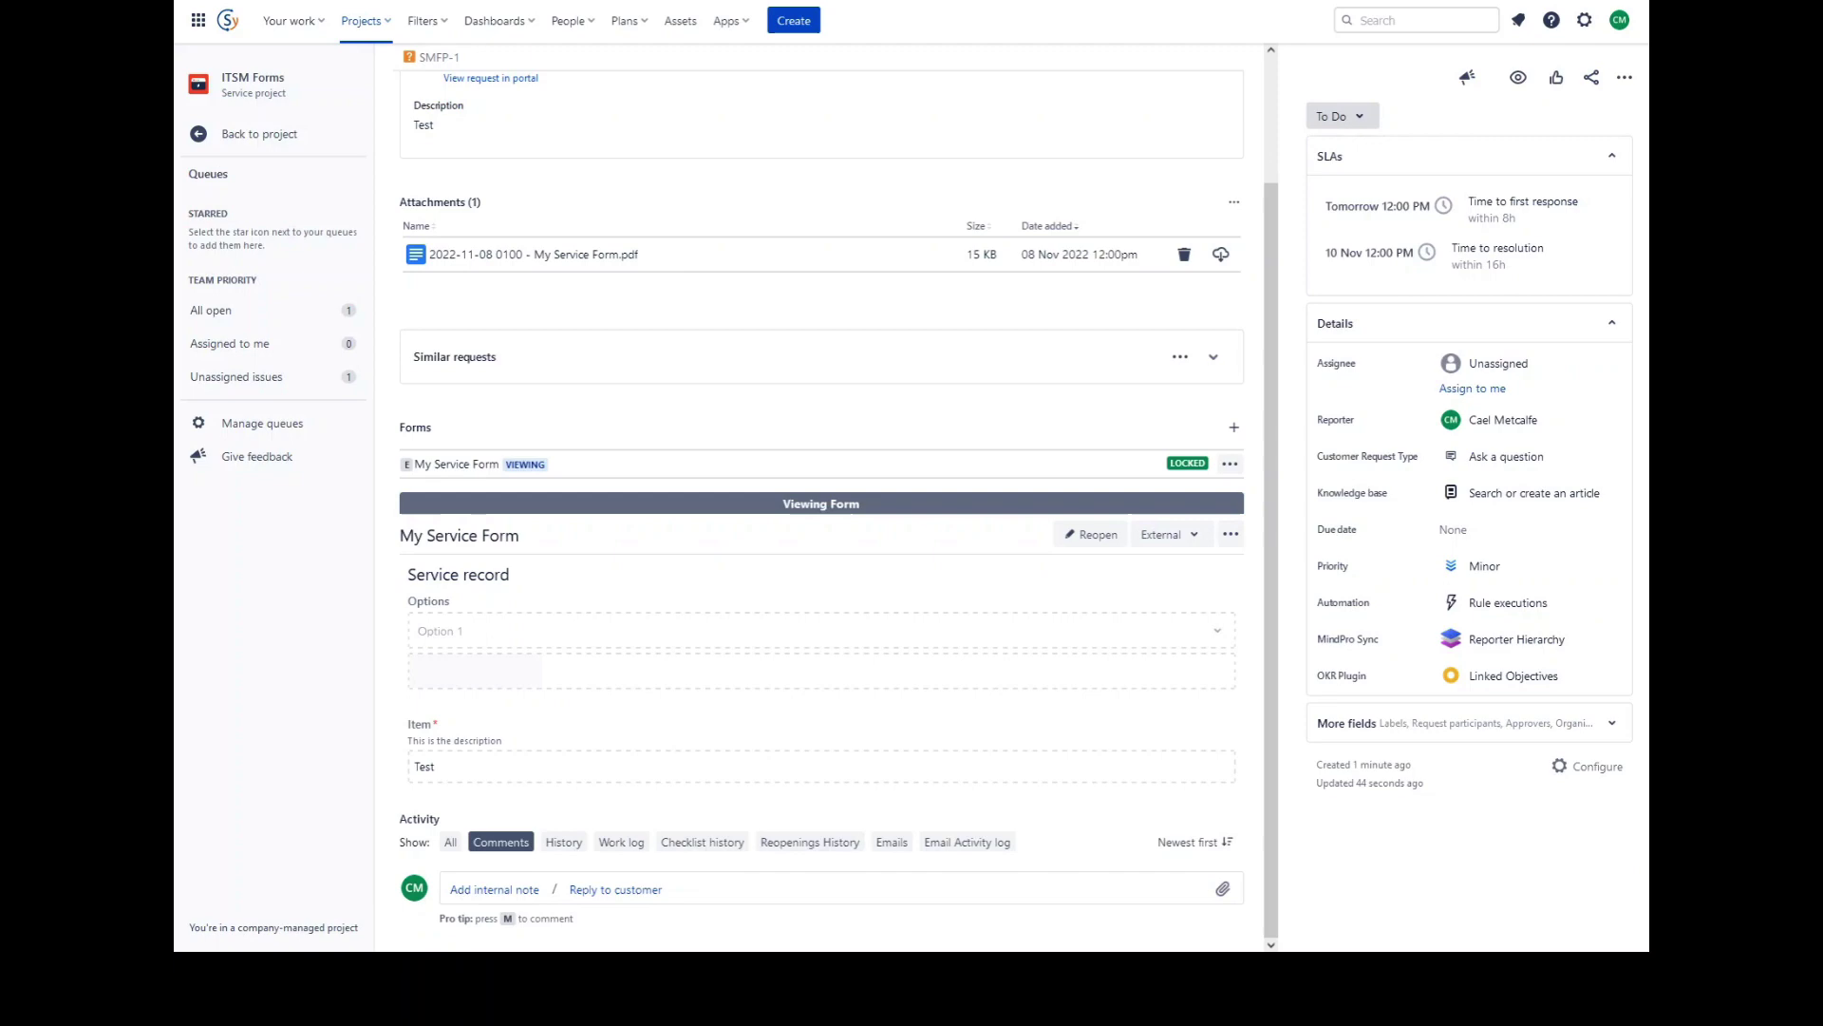
Reopen the locked form, change Item to 'Testing a change', and resubmit it.
click(1091, 534)
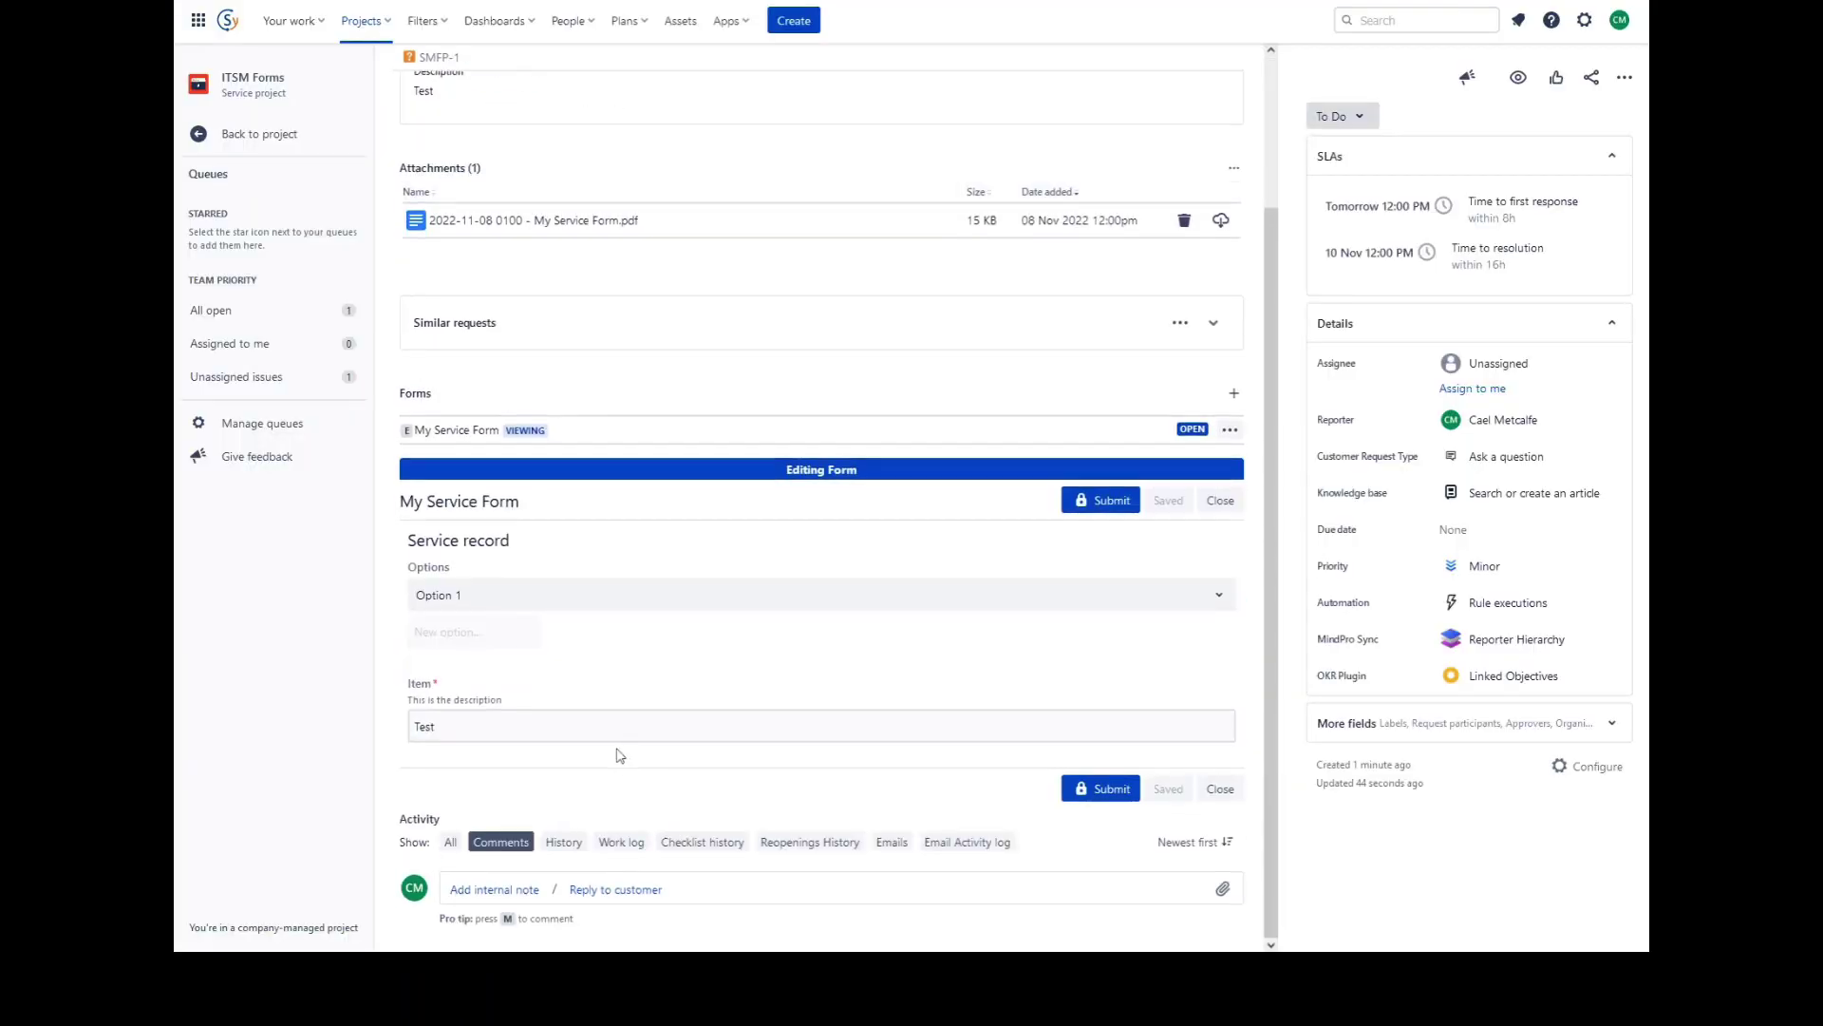
drag(413, 268, 475, 304)
scroll(475, 304, down, 2)
click(570, 726)
text(Testing a change)
click(1099, 788)
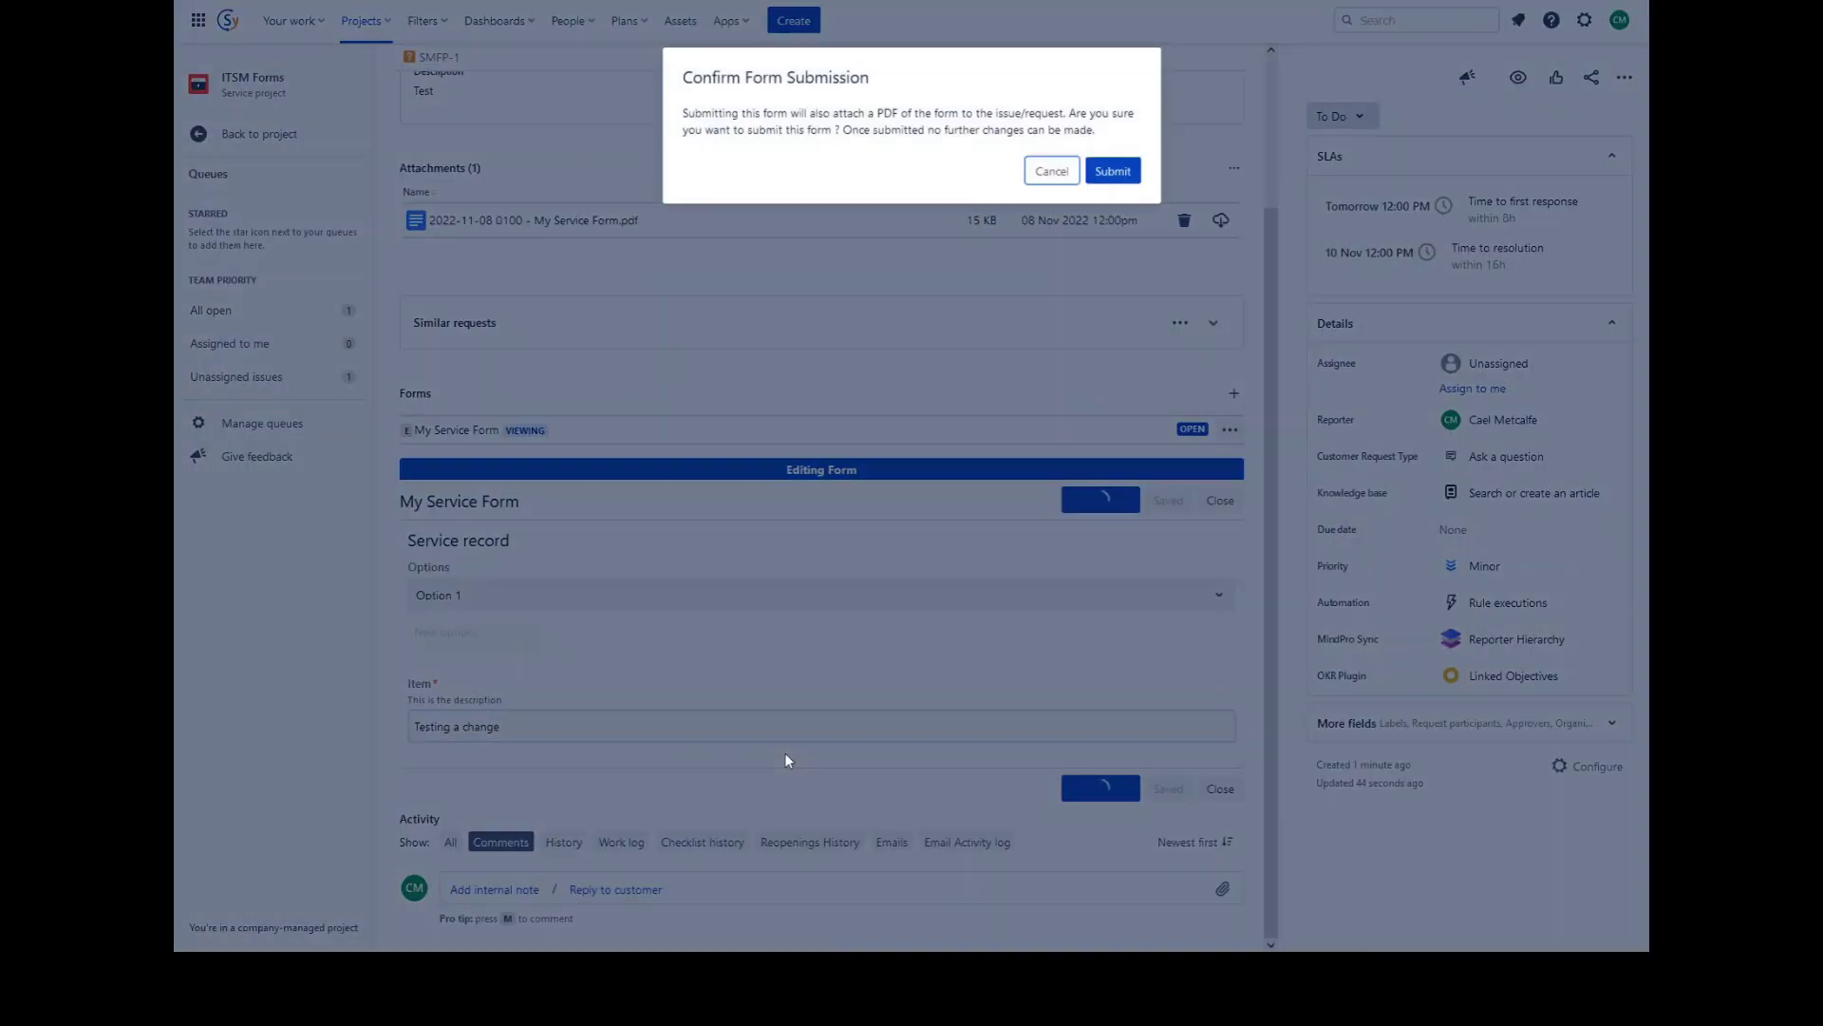
click(1104, 177)
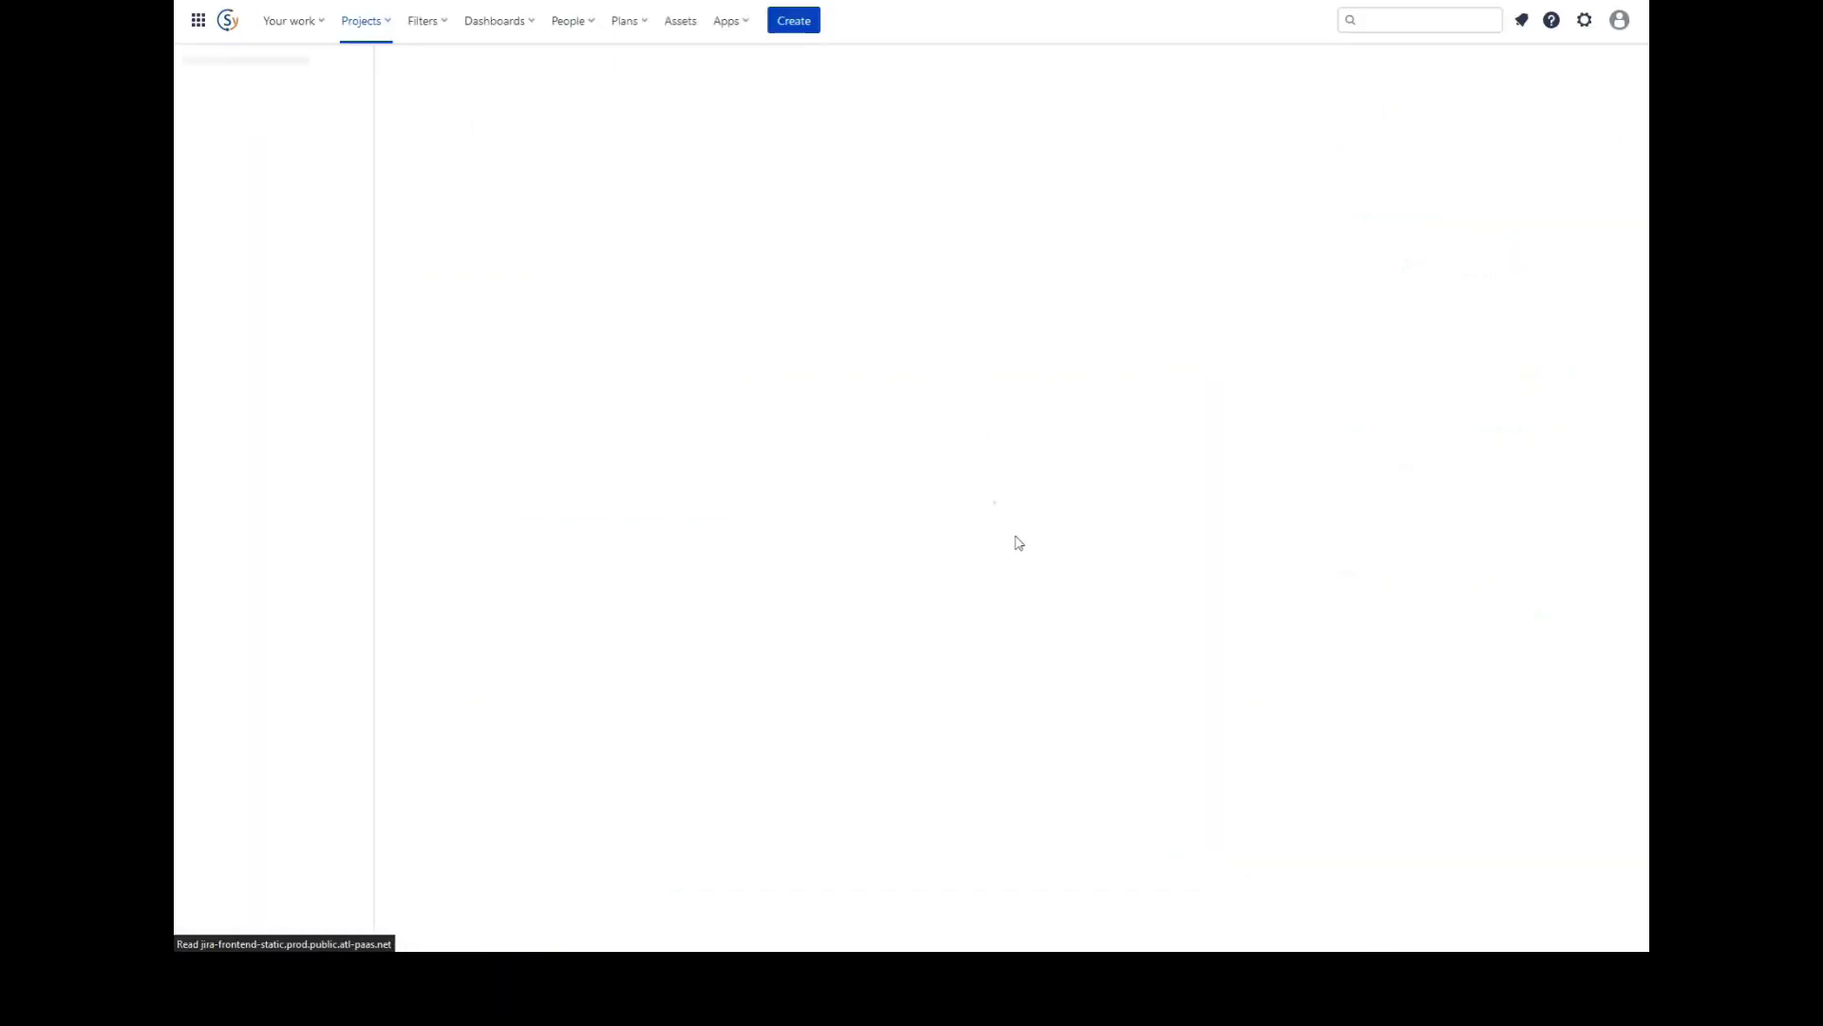
Check the issue history for the updated Description 'Testing a change'.
scroll(674, 639, down, 4)
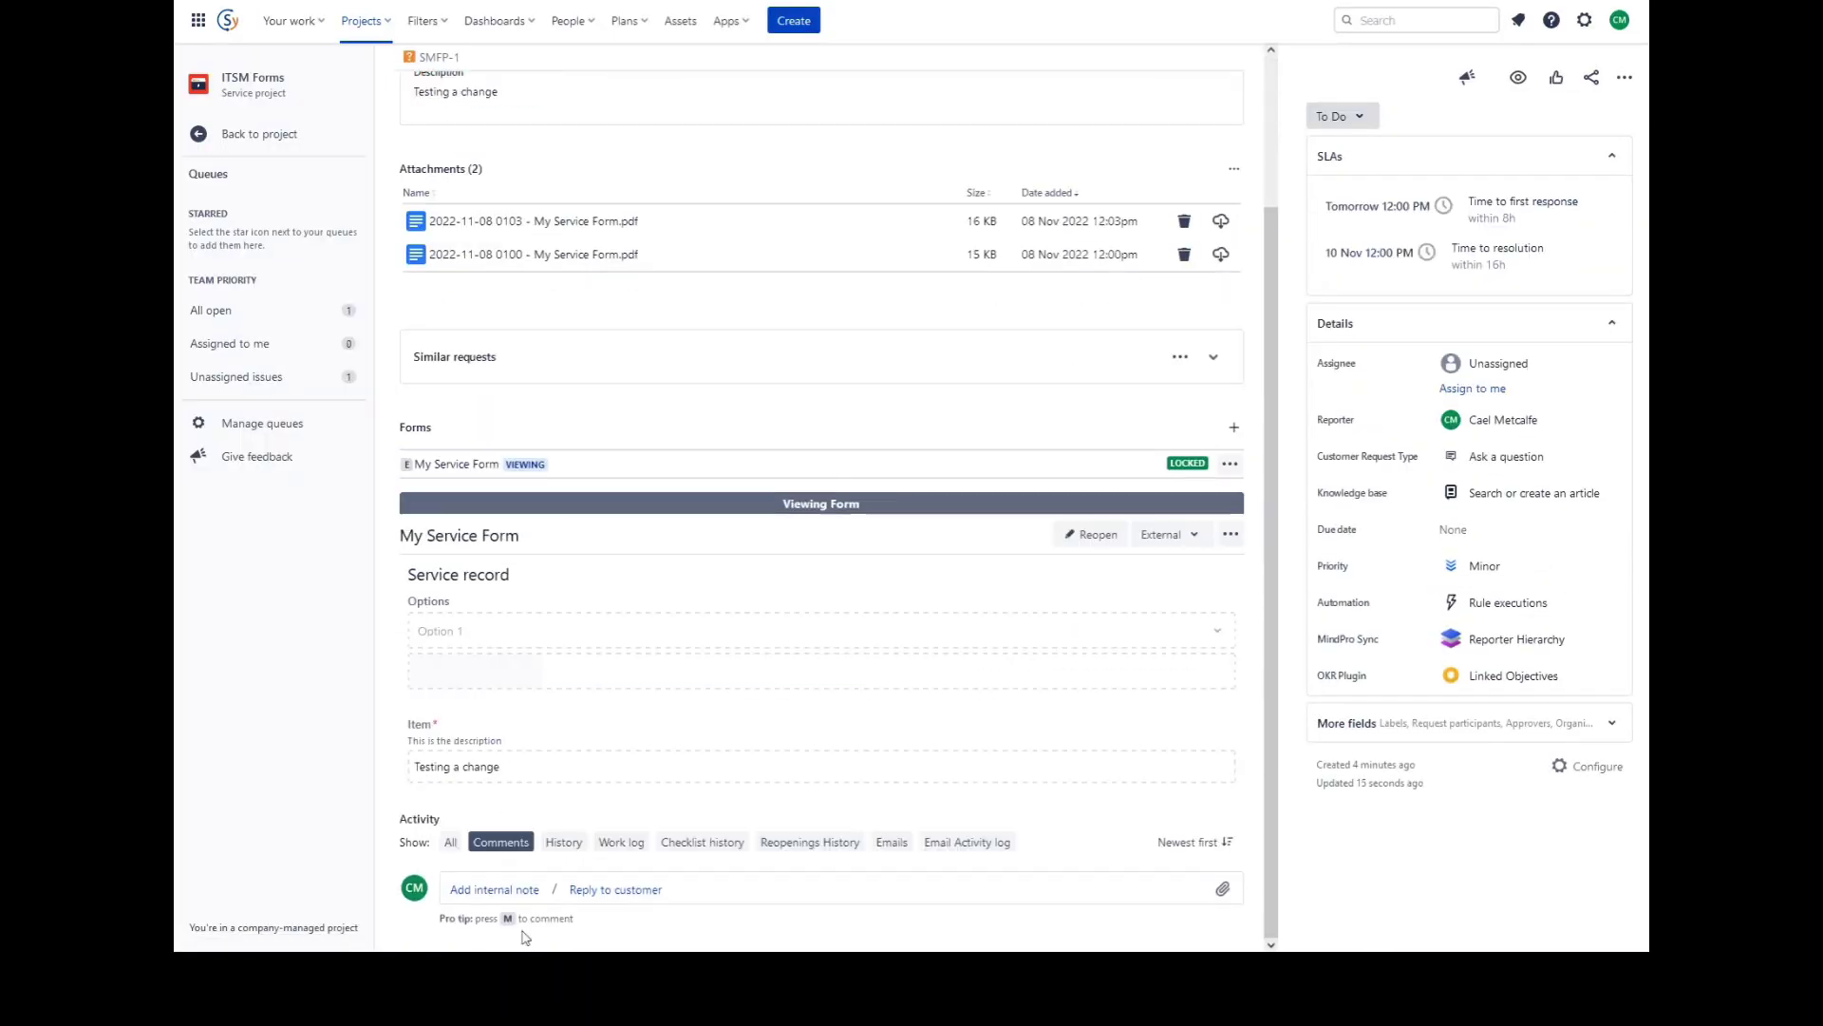
drag(478, 769, 565, 769)
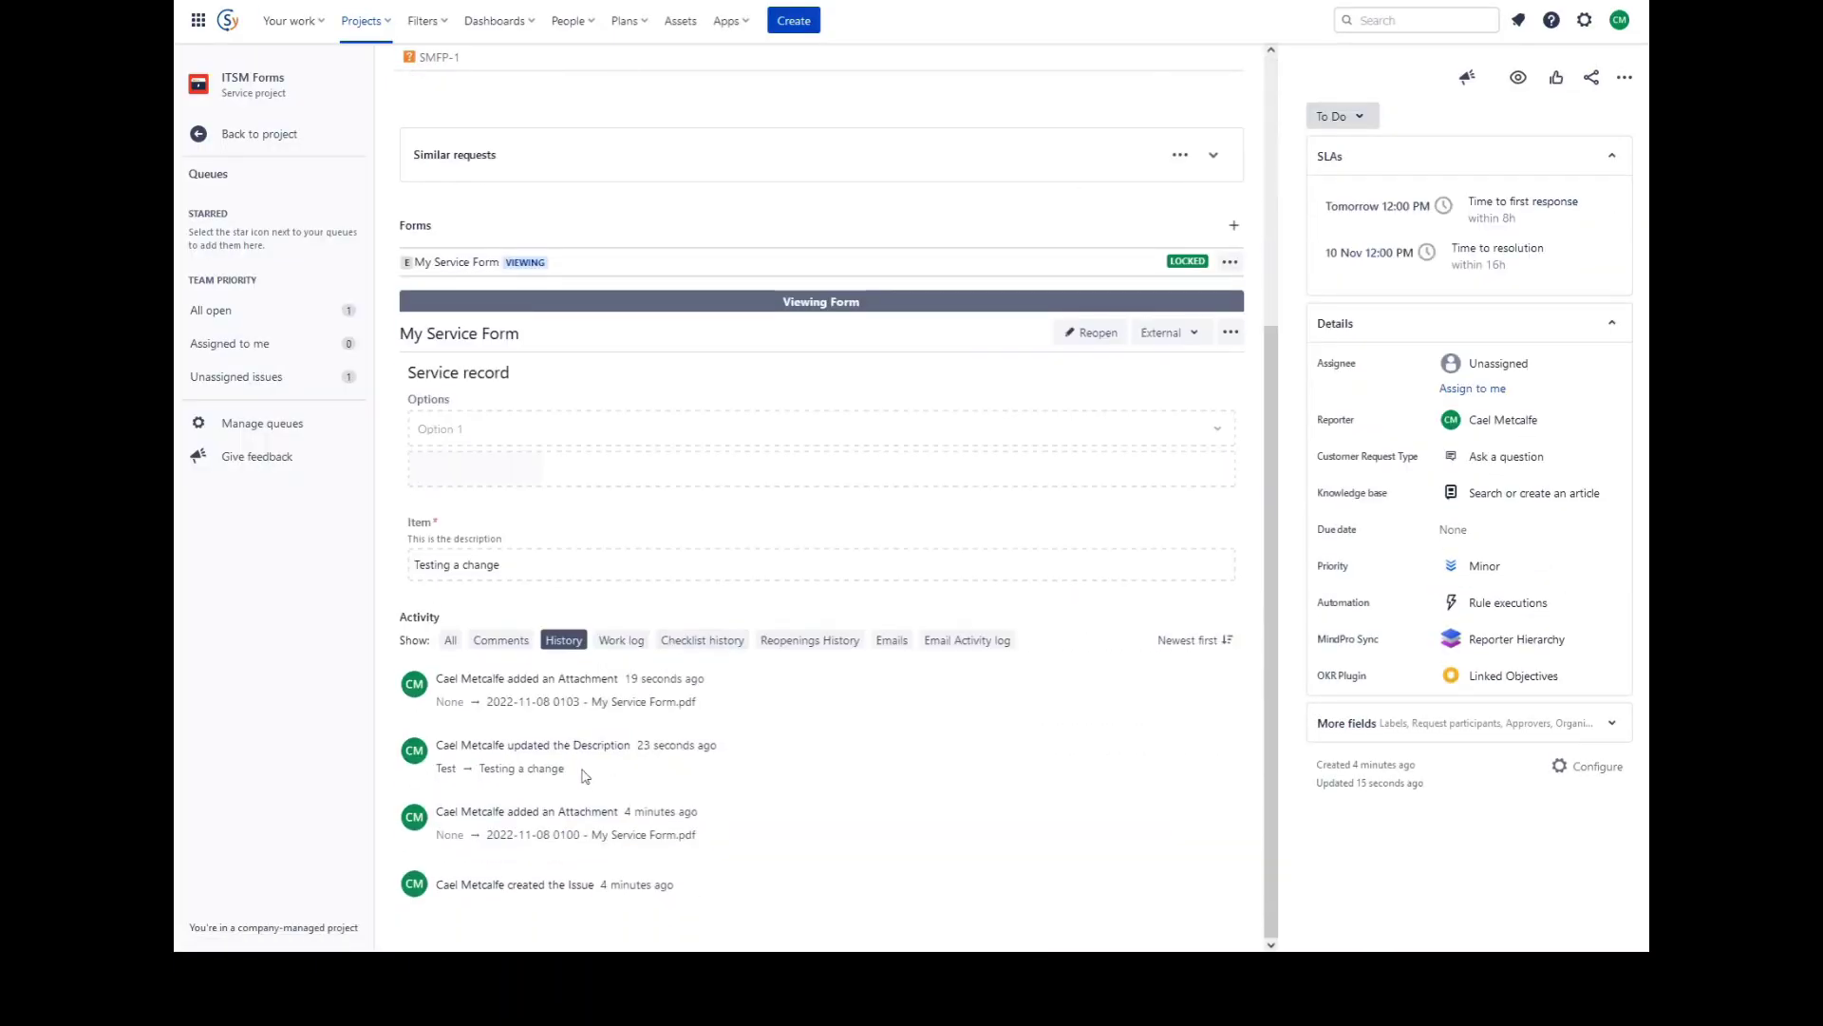
click(586, 773)
Add another copy of My Service Form to SMFP-1.
click(1234, 225)
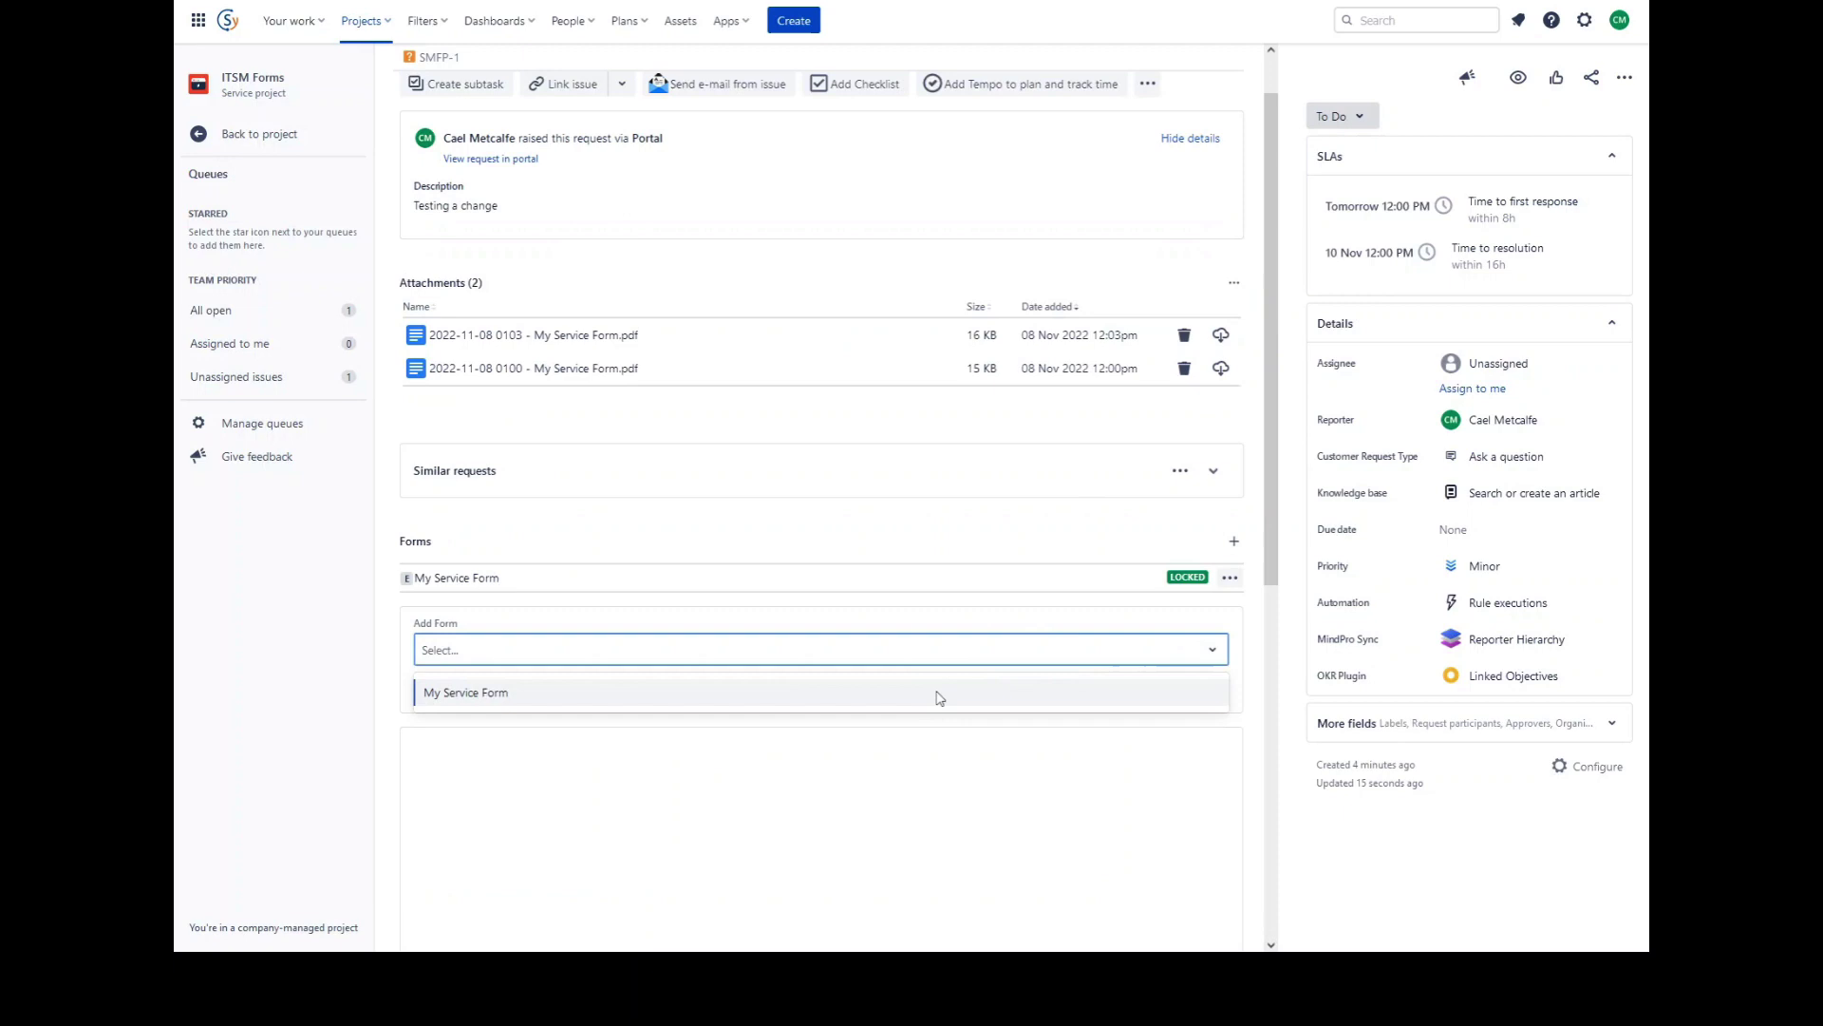
click(937, 700)
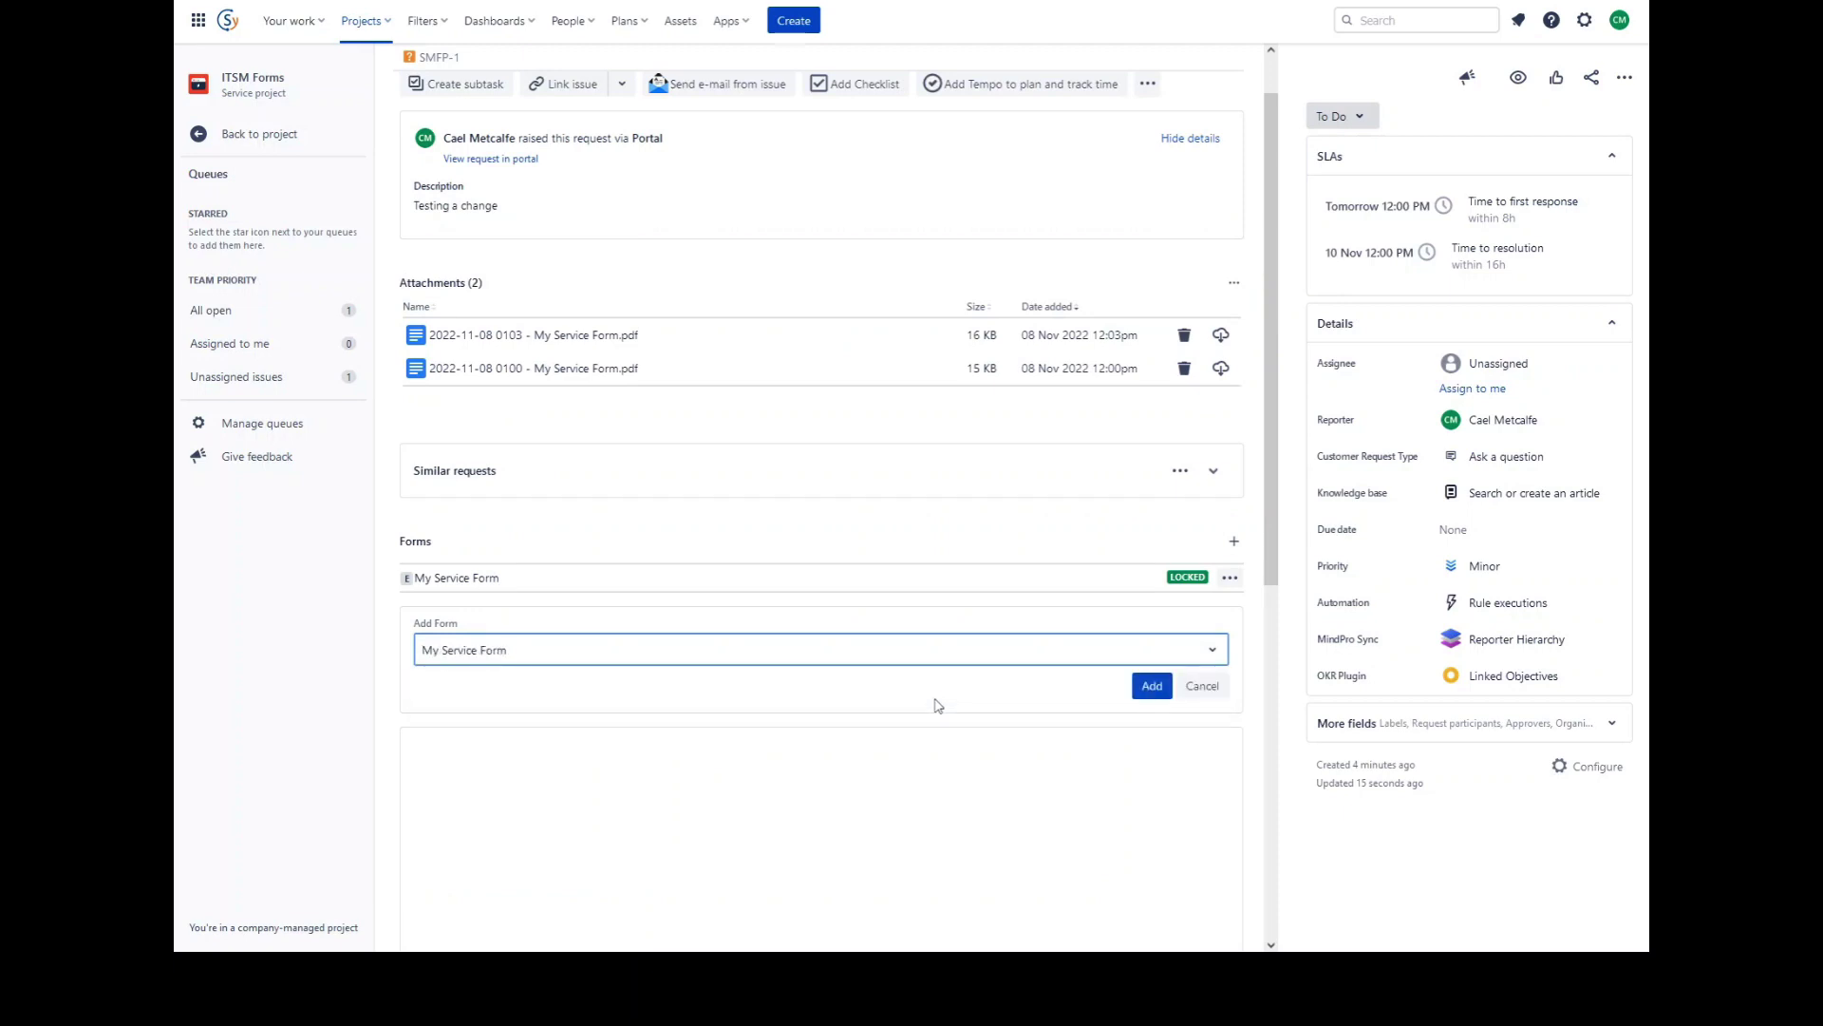
click(1152, 687)
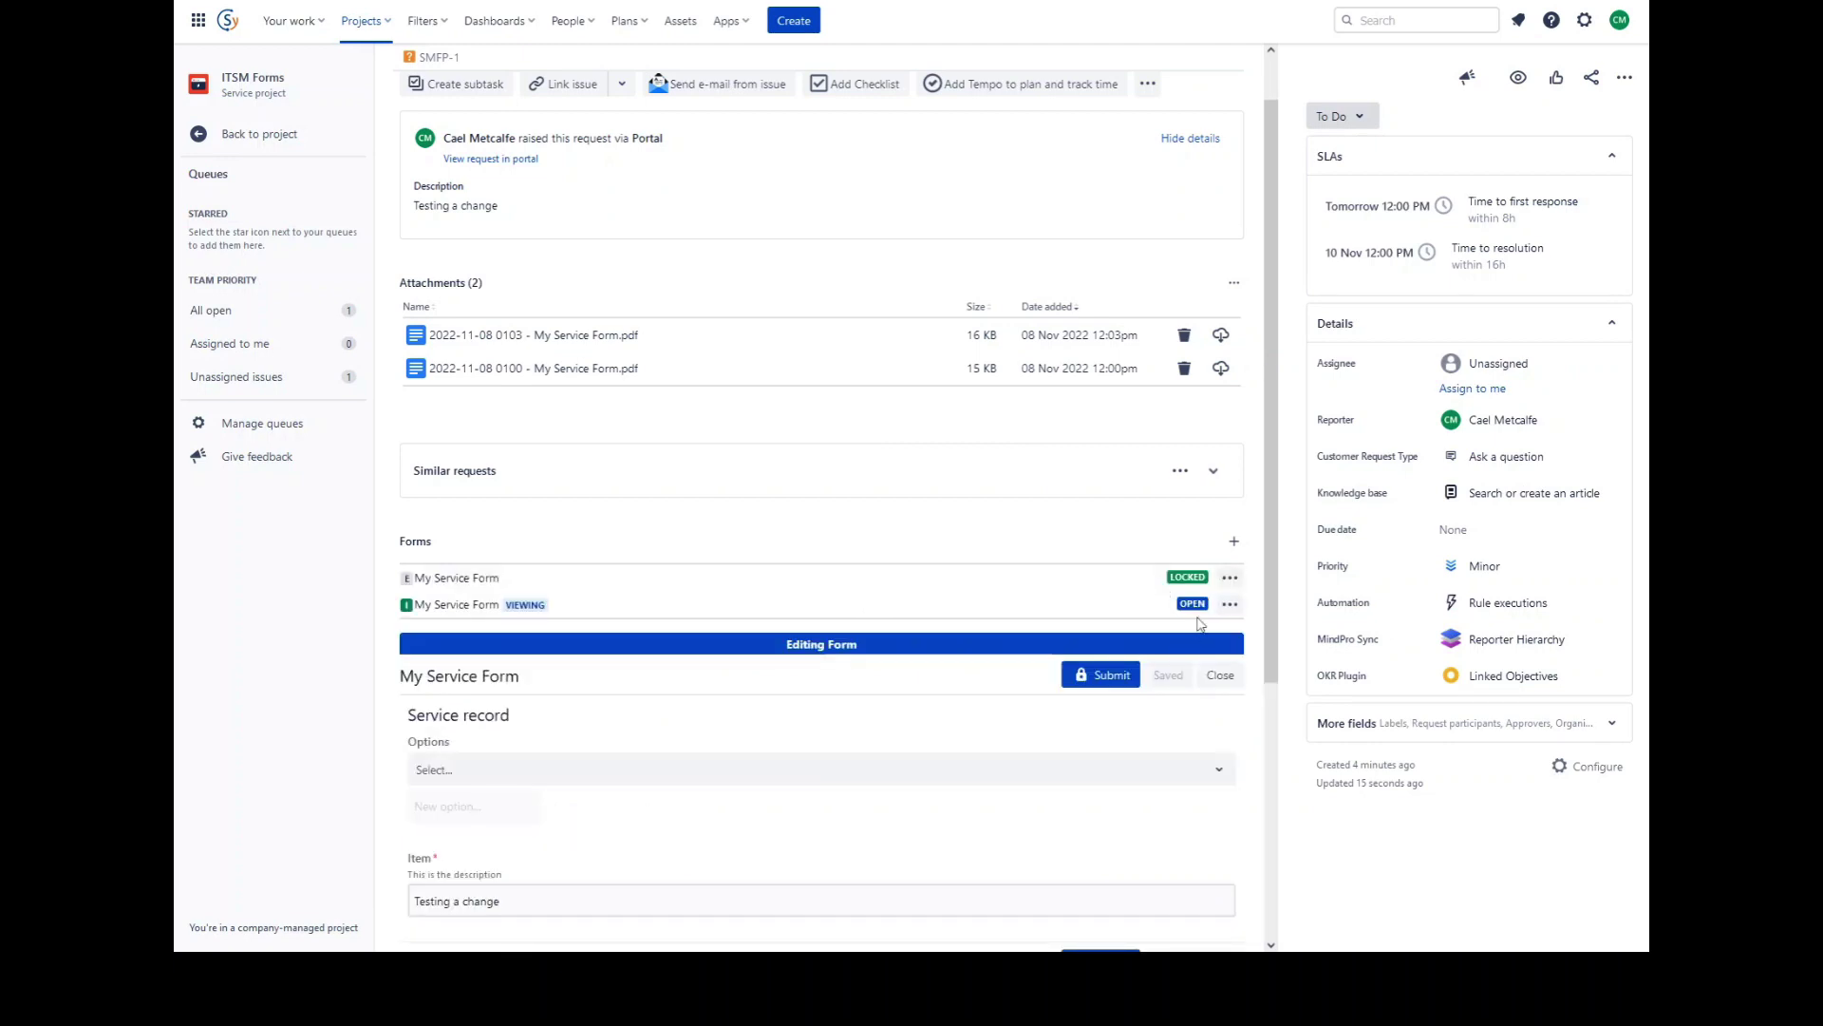
Compare the action menus of the locked form and the new open form.
scroll(621, 766, down, 2)
scroll(622, 760, down, 2)
scroll(627, 751, up, 1)
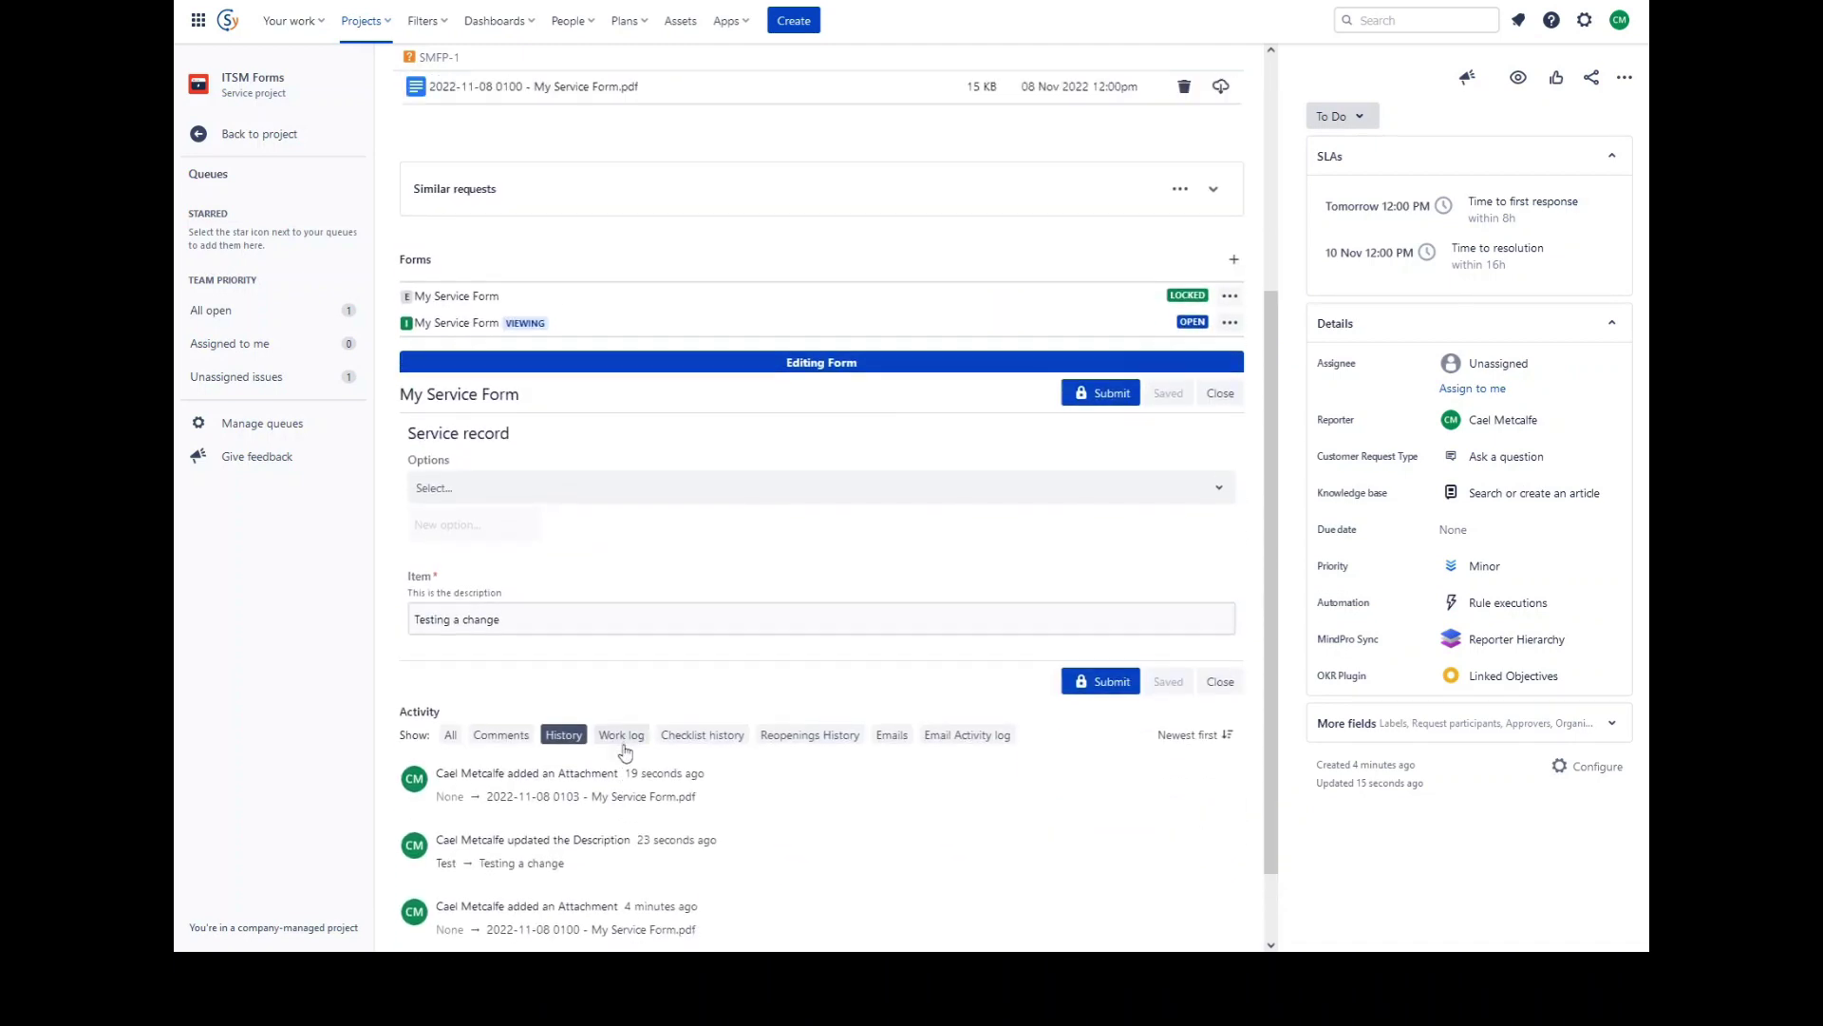
click(1229, 295)
click(1229, 322)
click(1230, 322)
click(1229, 322)
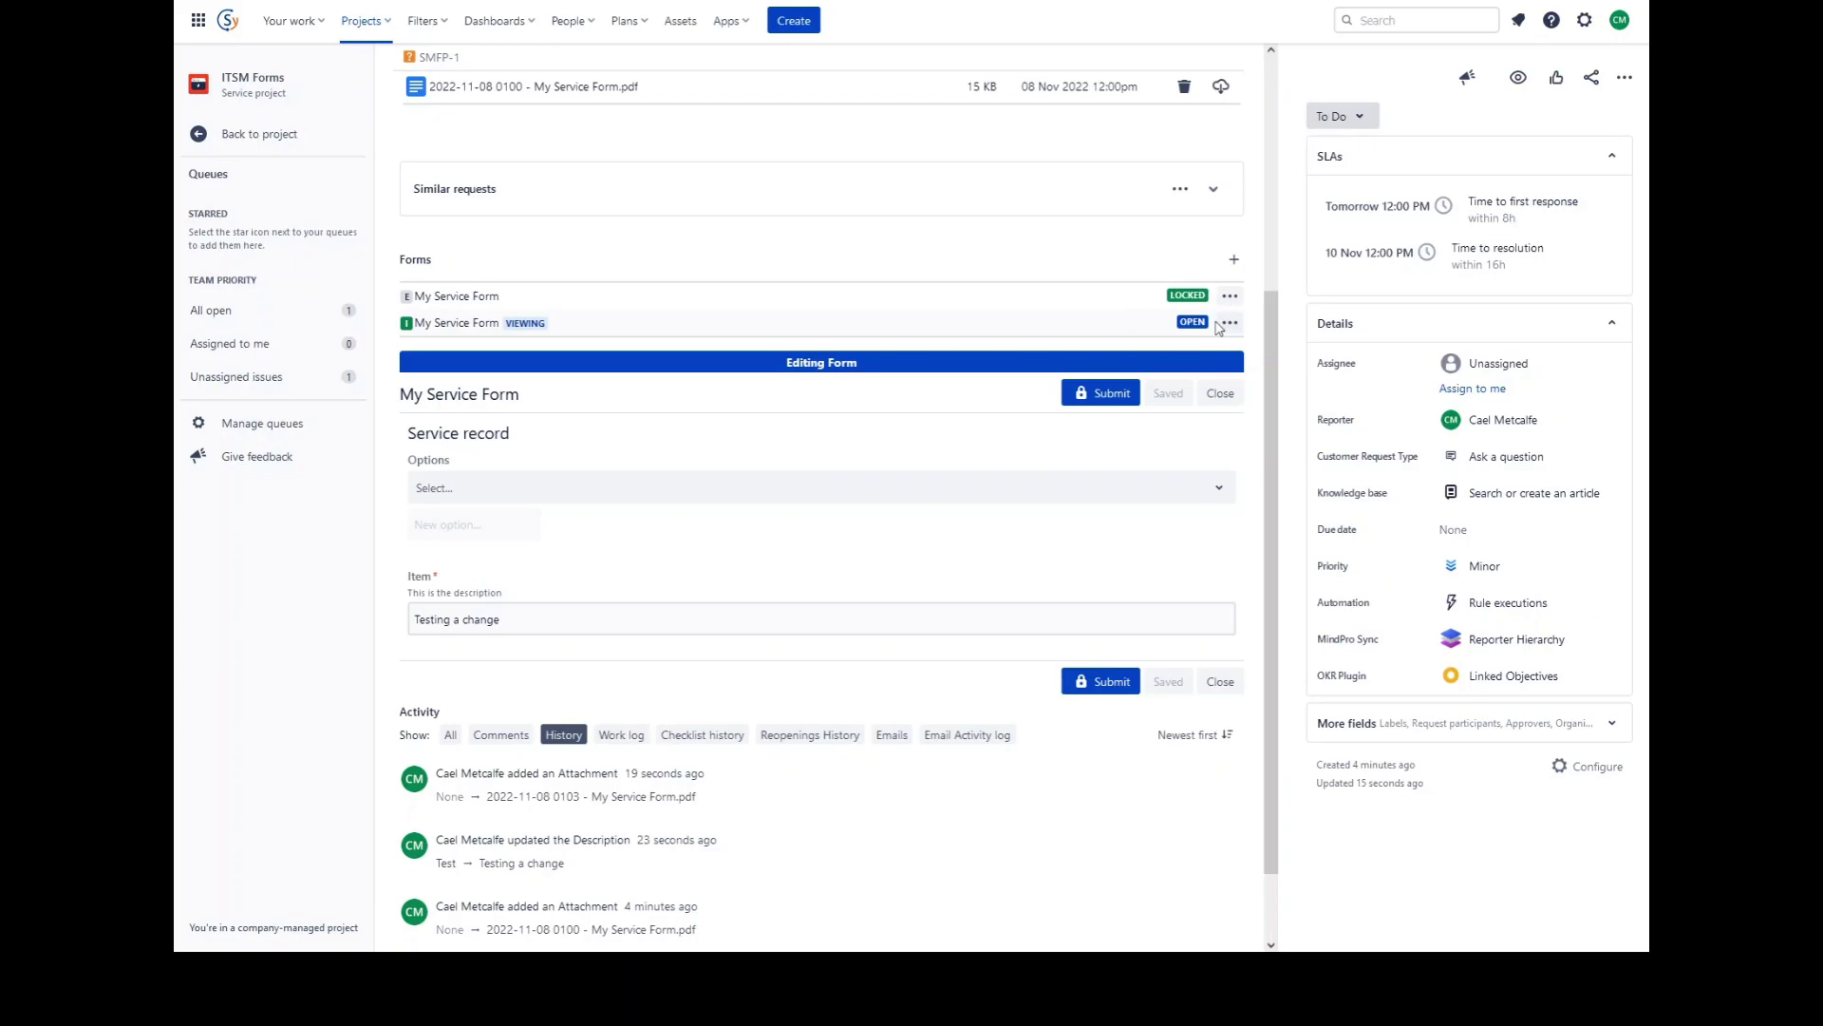